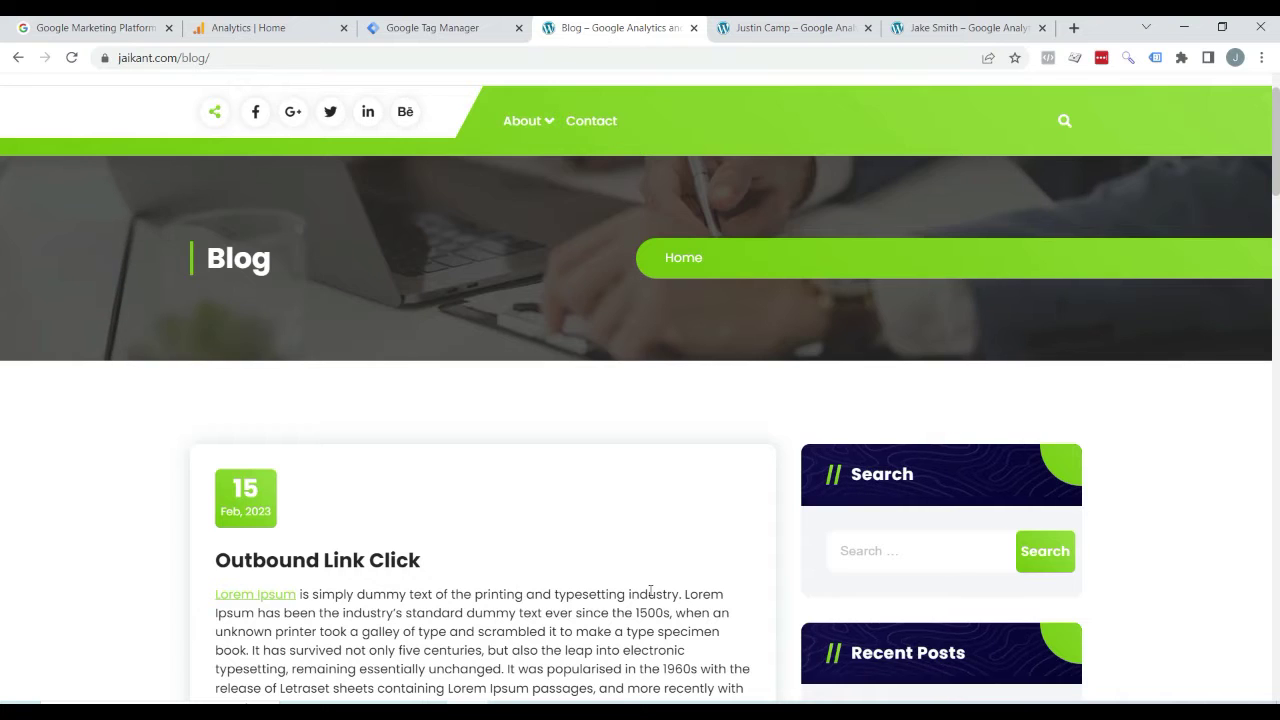
Scroll the blog listing, visit both author pages, then bring up the dataLayer snippet in Notepad
scroll(592, 616, "down", 3)
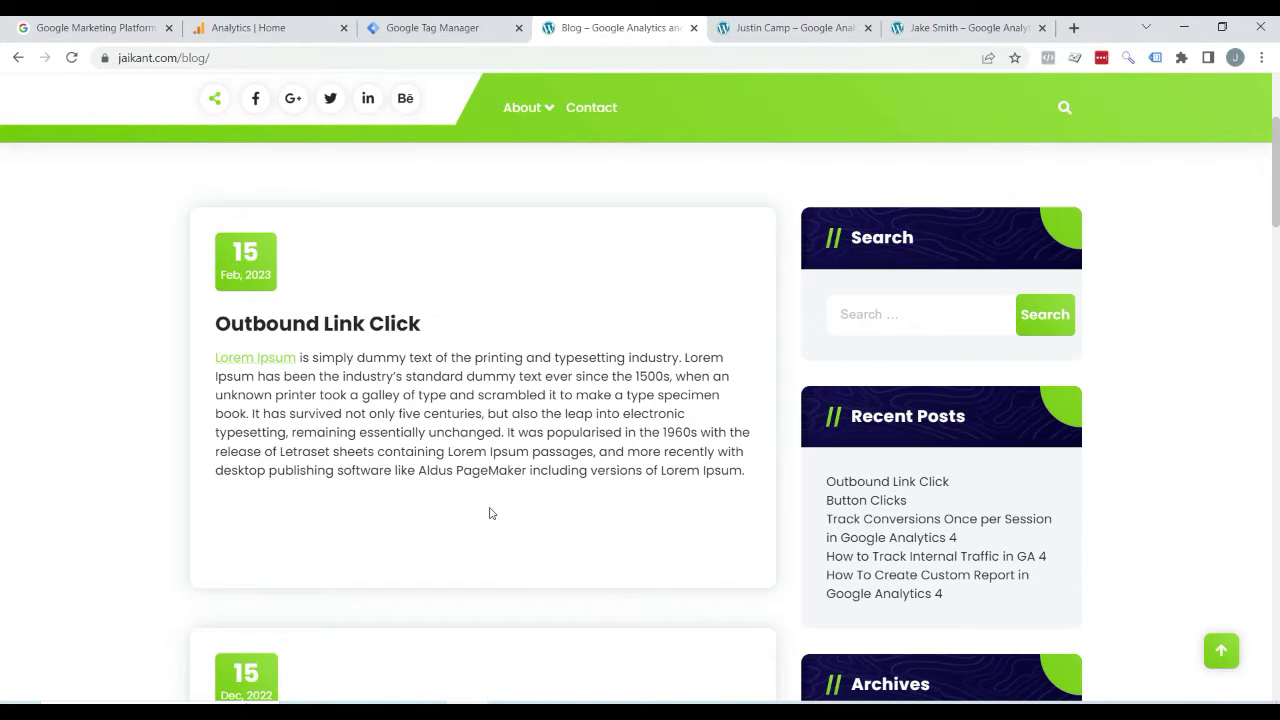
scroll(488, 518, "down", 3)
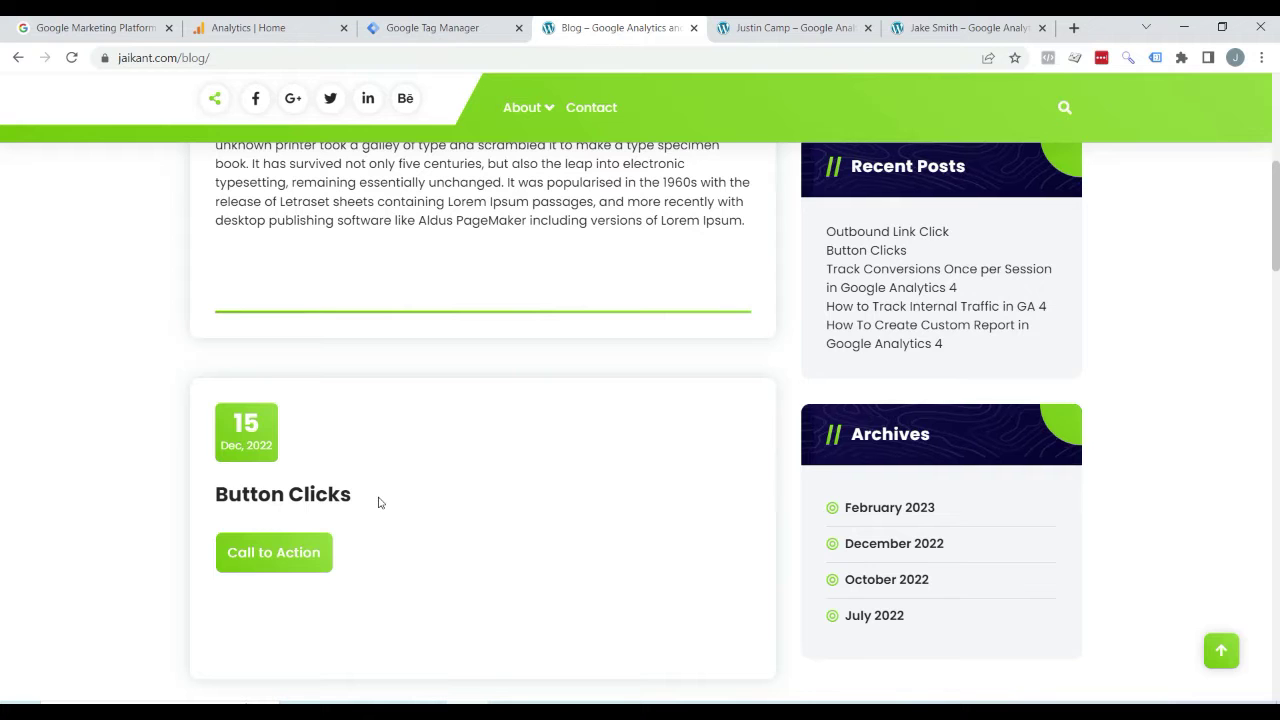
key("ctrl+Tab")
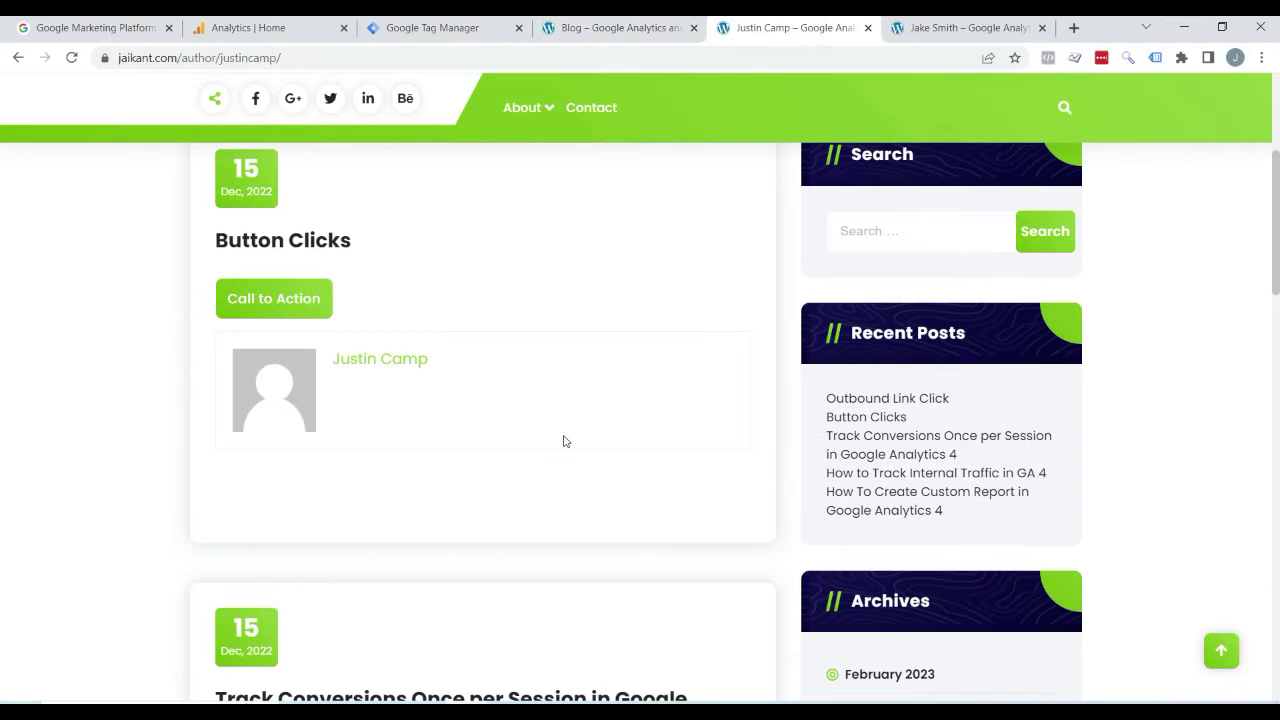
key("ctrl+Tab")
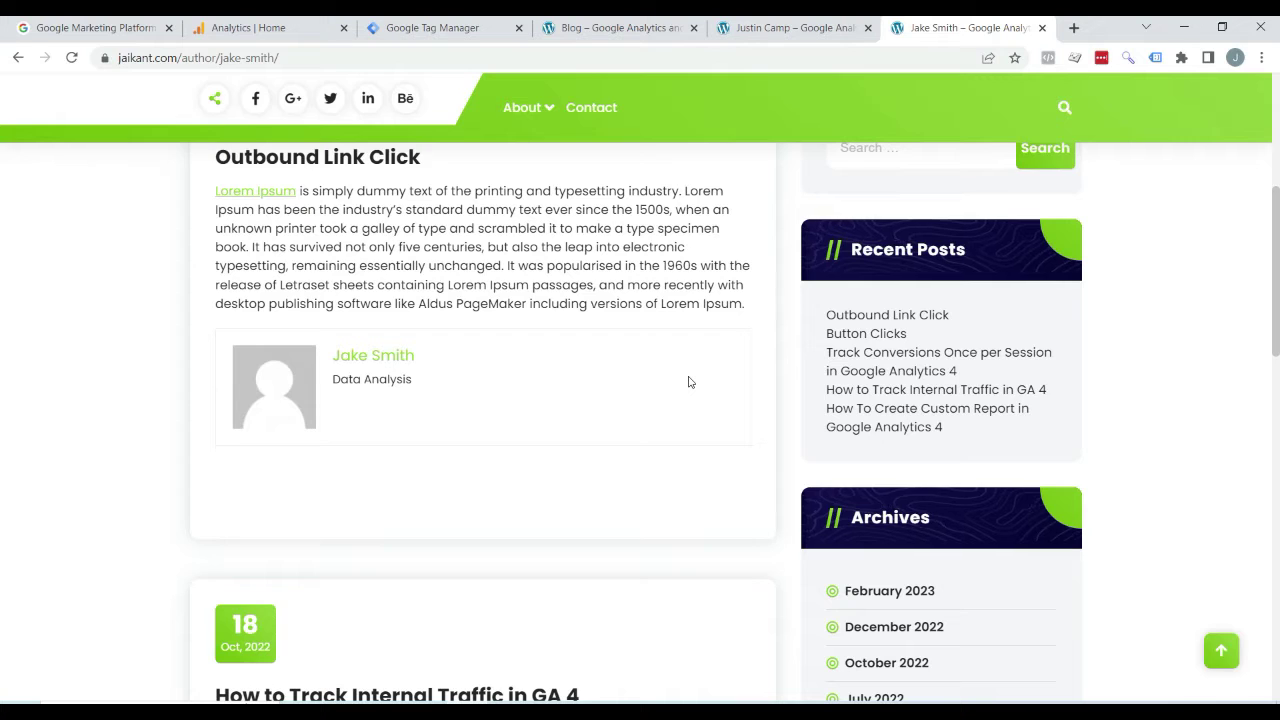
key("alt+Tab")
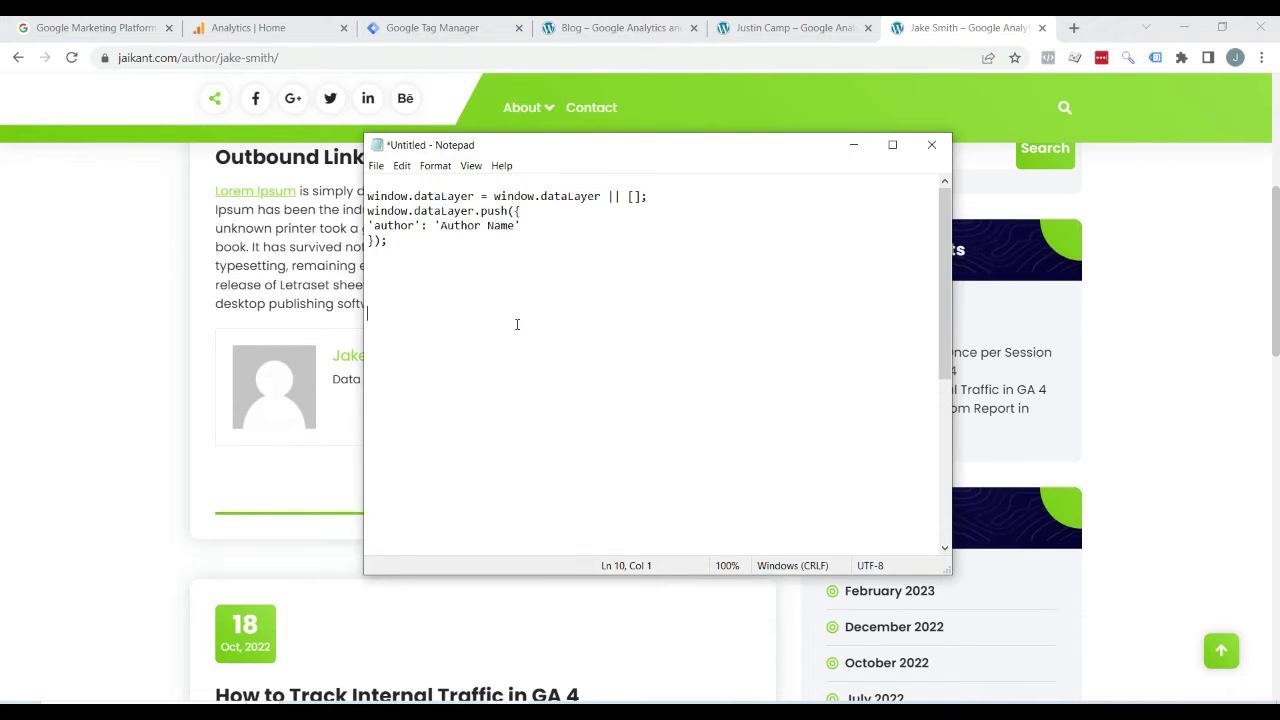
Select the four dataLayer push lines in Notepad to review them, then clear the selection
left_click(365, 262)
left_click_drag(363, 262, 367, 196)
left_click(535, 305)
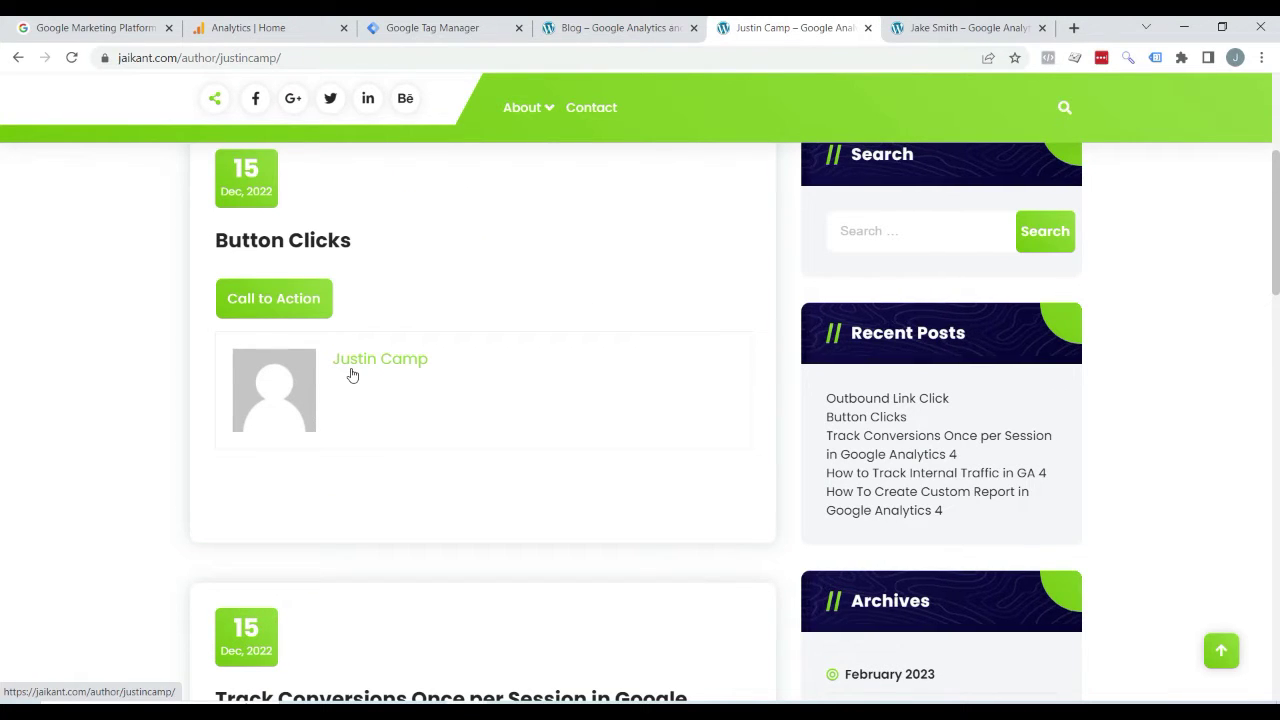
Recheck the dataLayer snippet in Notepad, then return Chrome to the Blog listing tab
key("alt+Tab")
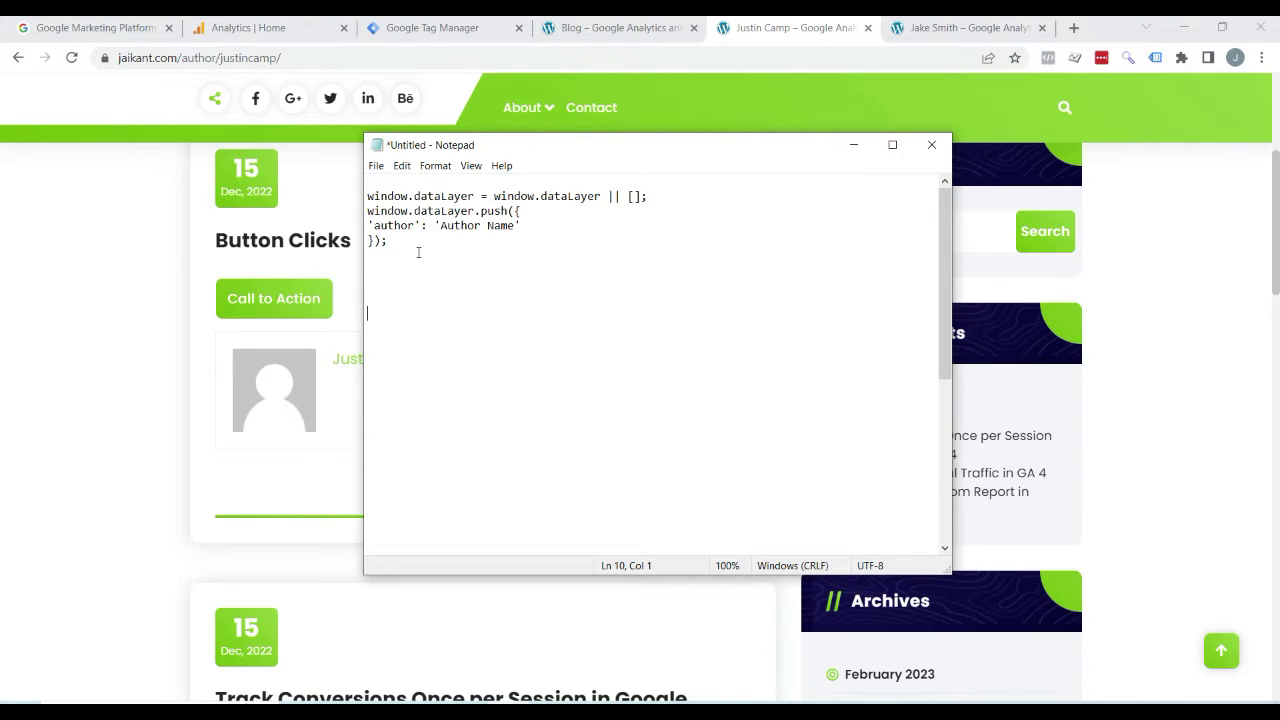
left_click(134, 386)
left_click(620, 27)
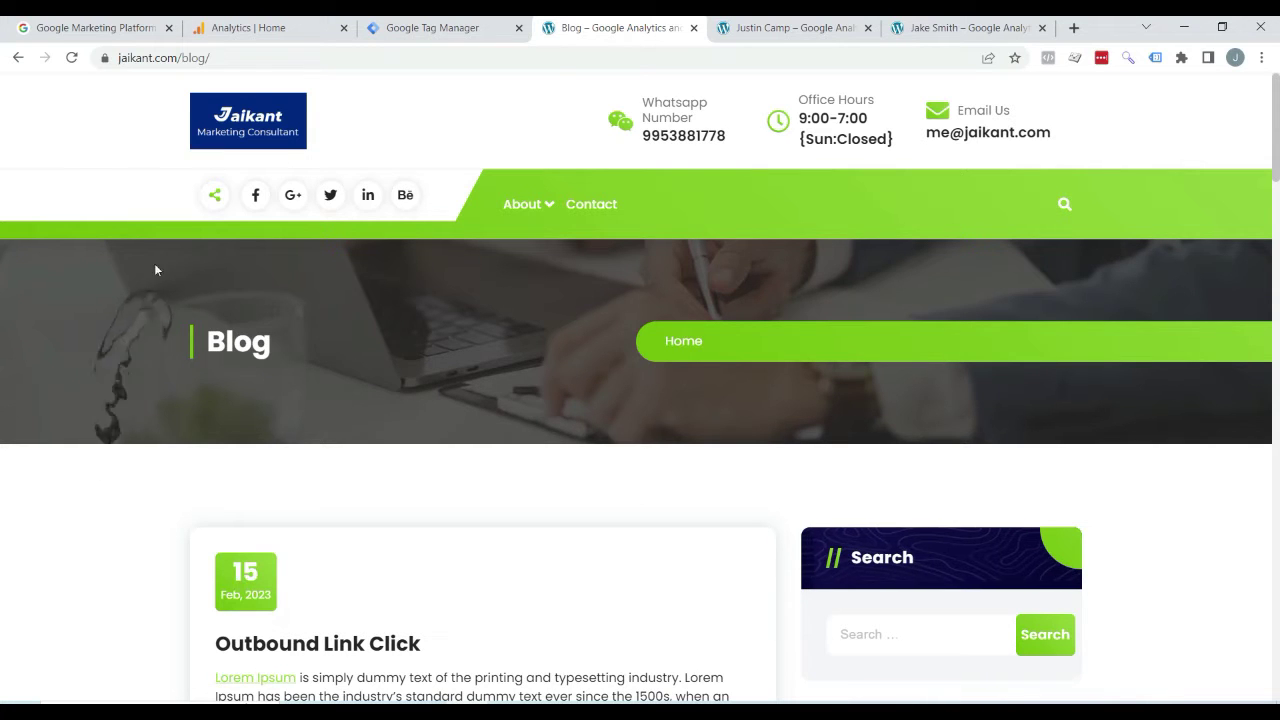
Start a Tag Manager preview on the site's blog/ URL and connect Tag Assistant
left_click(474, 22)
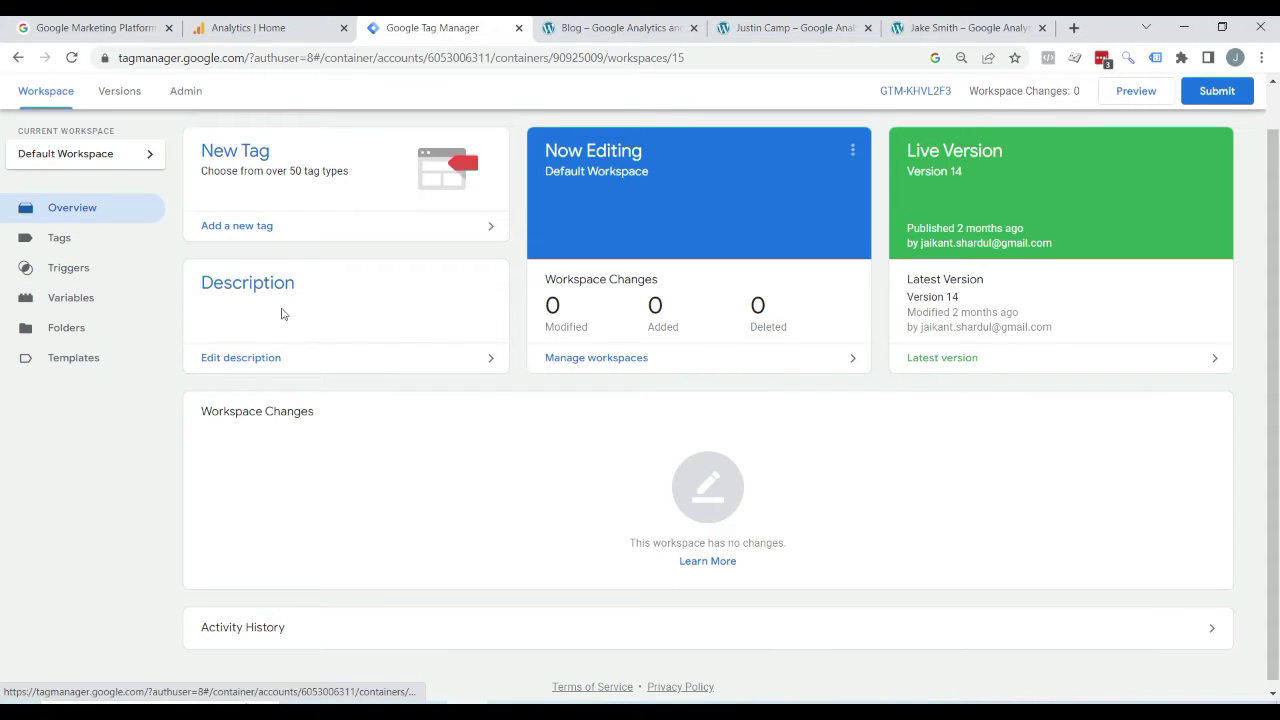
left_click(1150, 97)
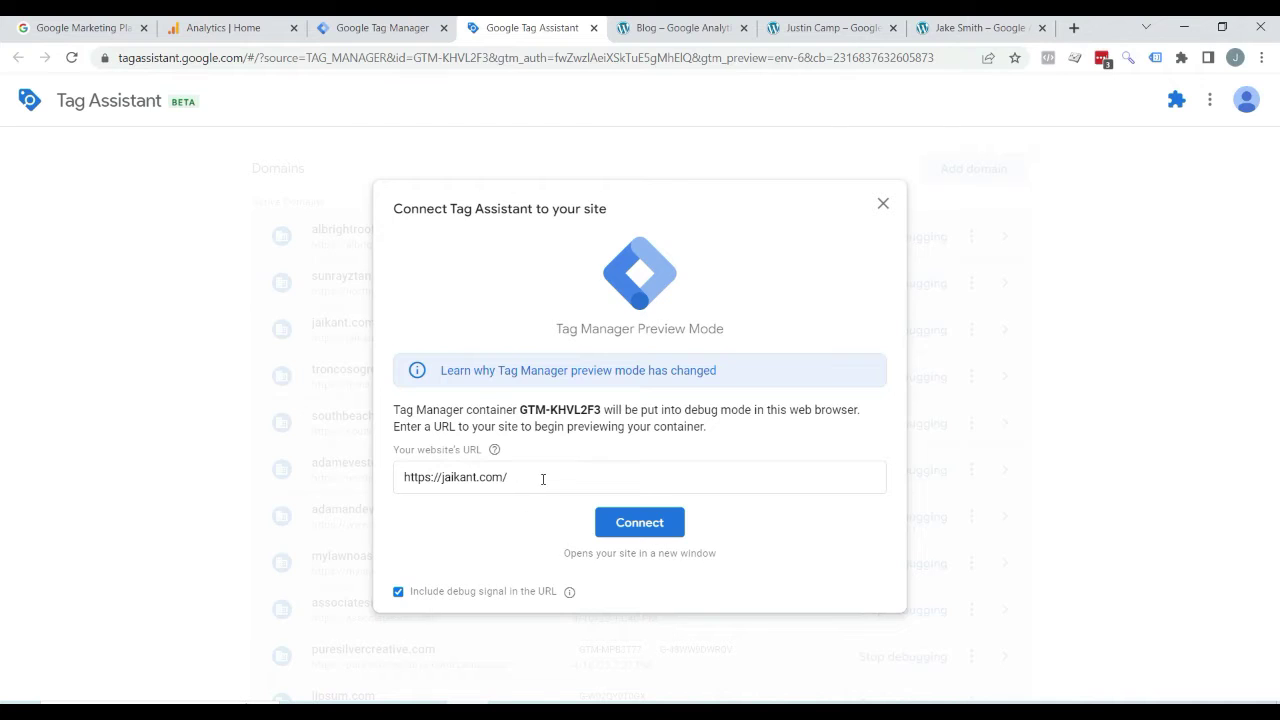
left_click(685, 27)
left_click(530, 27)
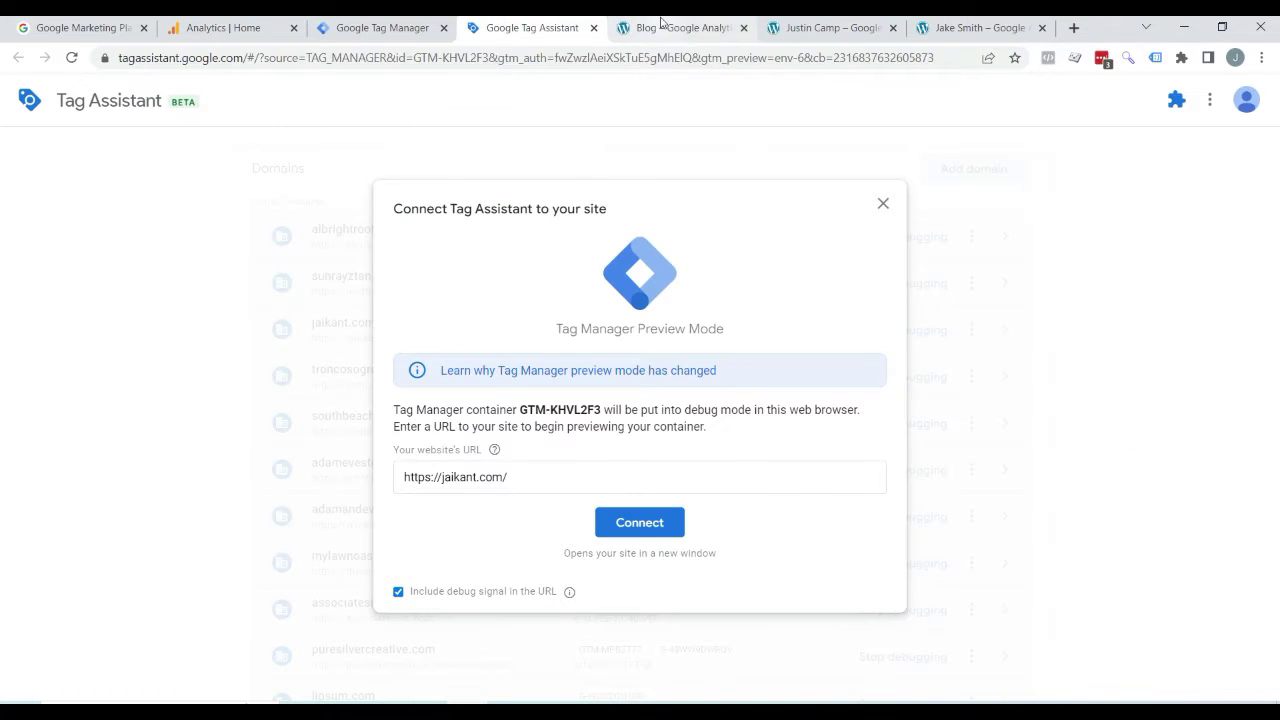
left_click(661, 22)
left_click(530, 27)
left_click(554, 478)
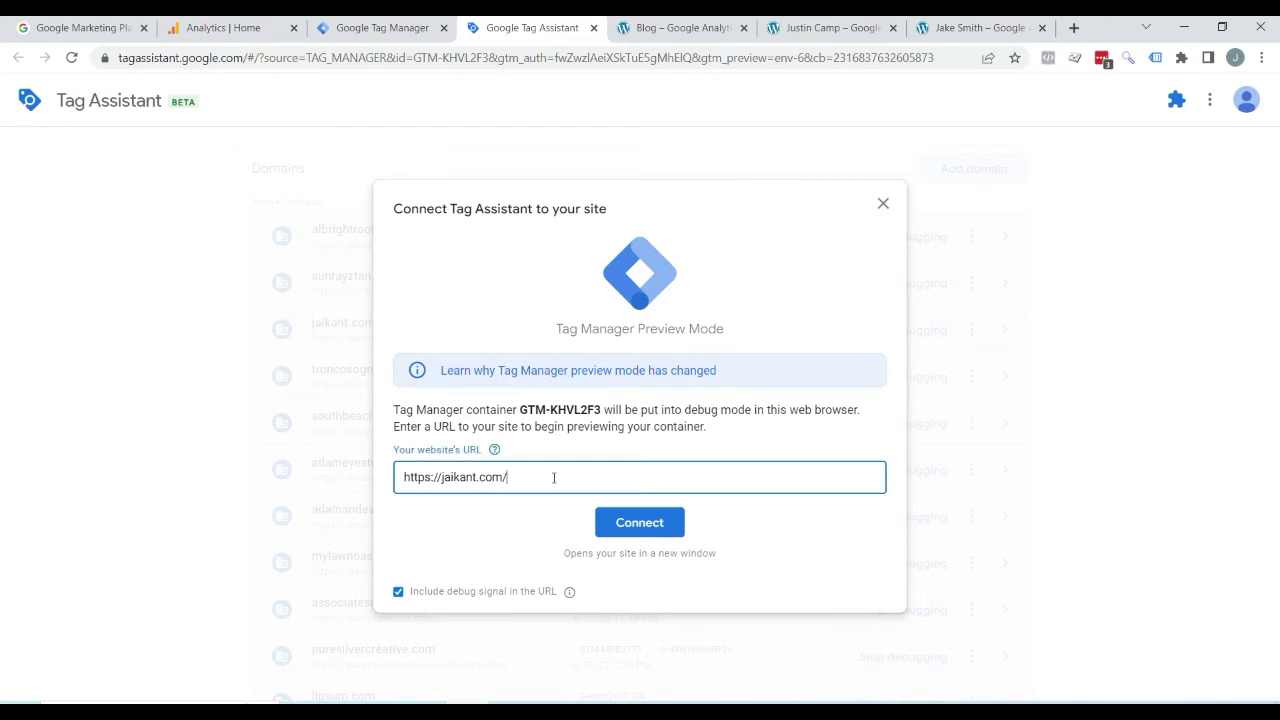
type("blog/")
left_click(646, 525)
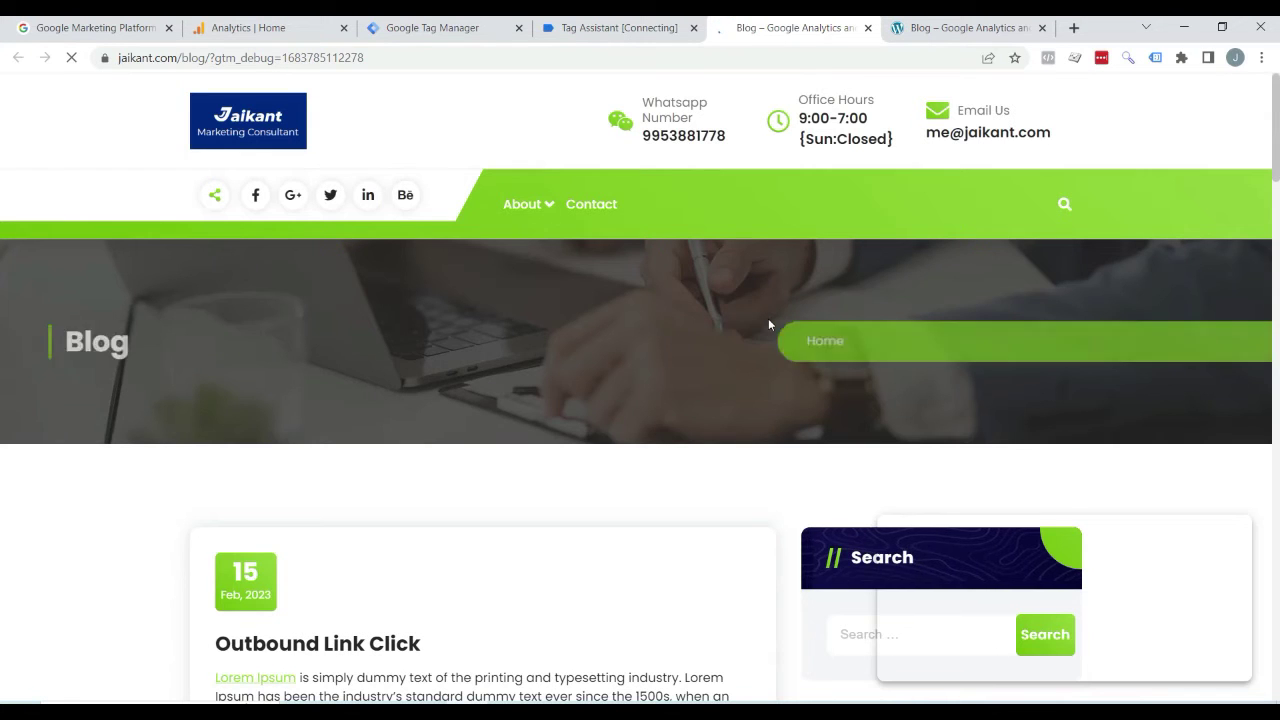
Dismiss Tag Assistant's Connected notice, then open the Outbound Link Click post on the blog
scroll(564, 540, "down", 1)
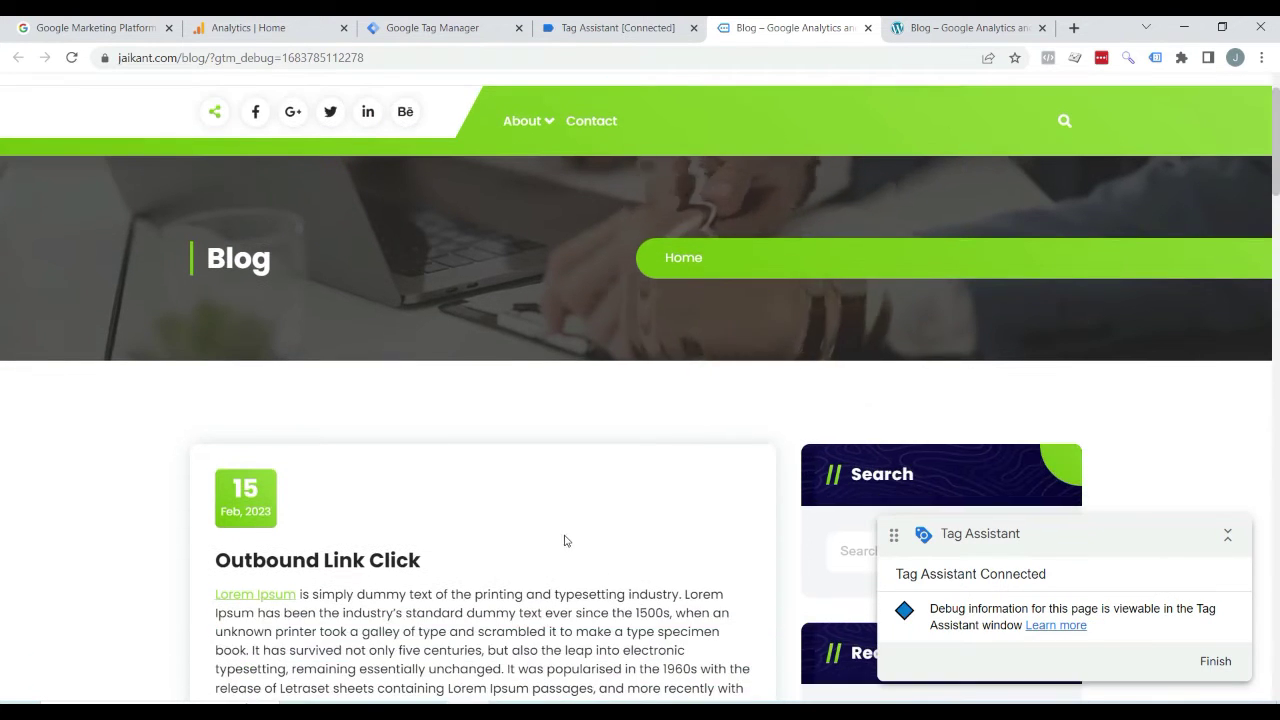
scroll(545, 430, "down", 3)
scroll(537, 399, "down", 1)
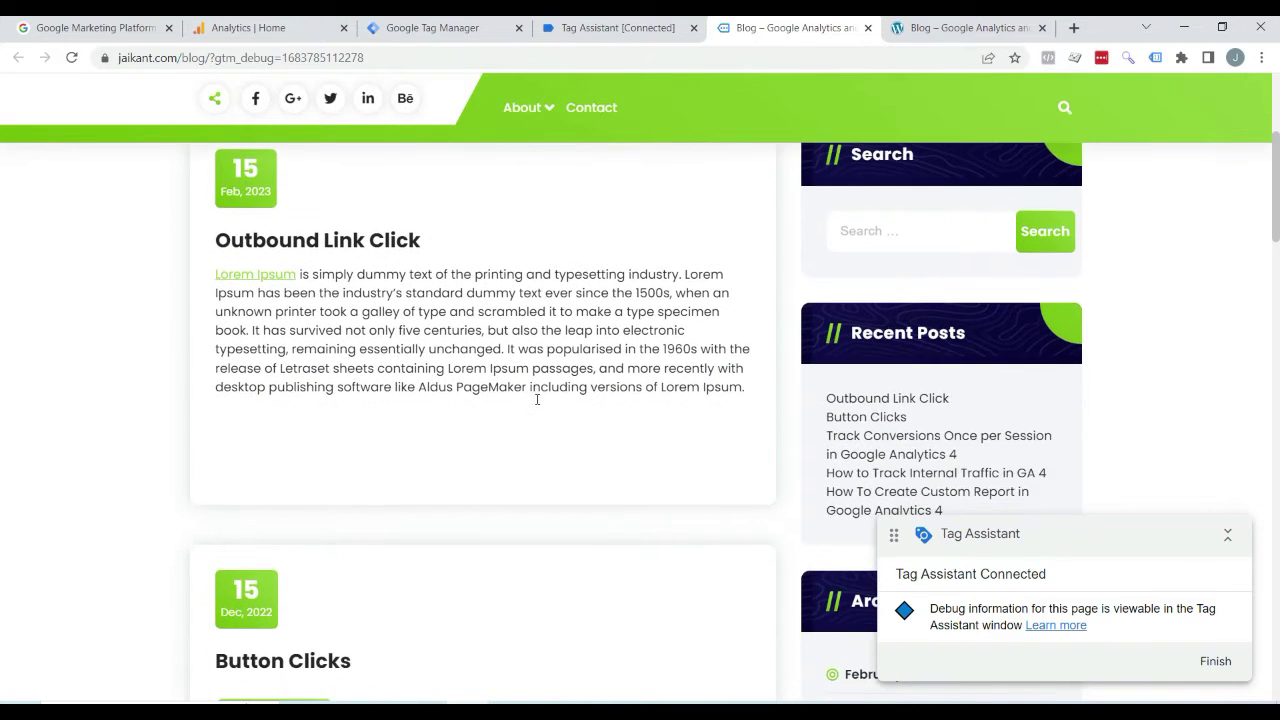
scroll(560, 370, "up", 5)
left_click(610, 27)
left_click(640, 391)
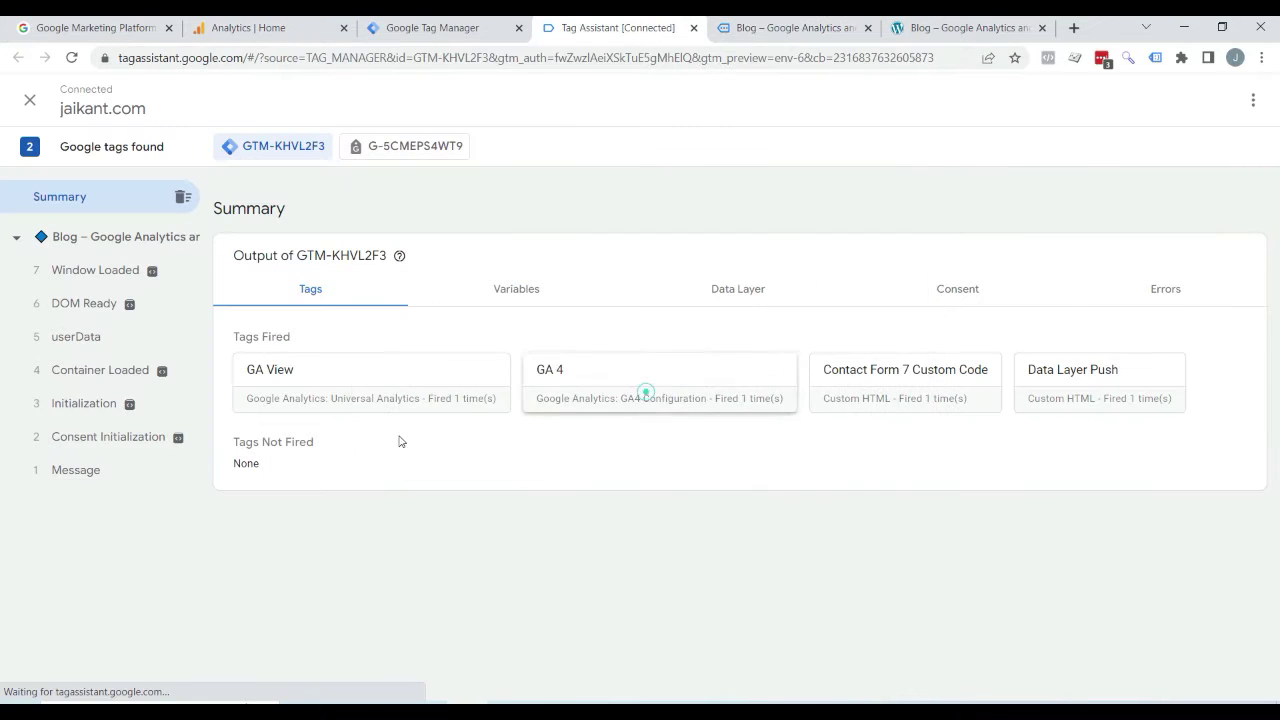
left_click(790, 27)
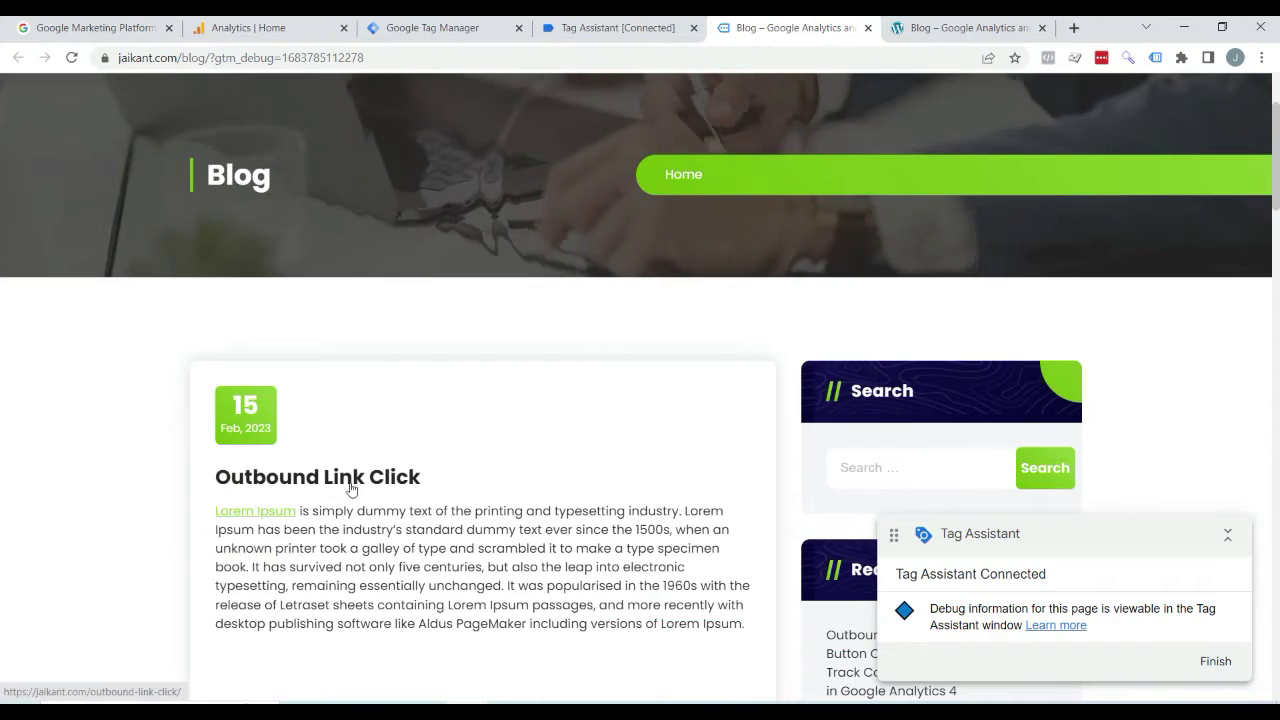
left_click(351, 488)
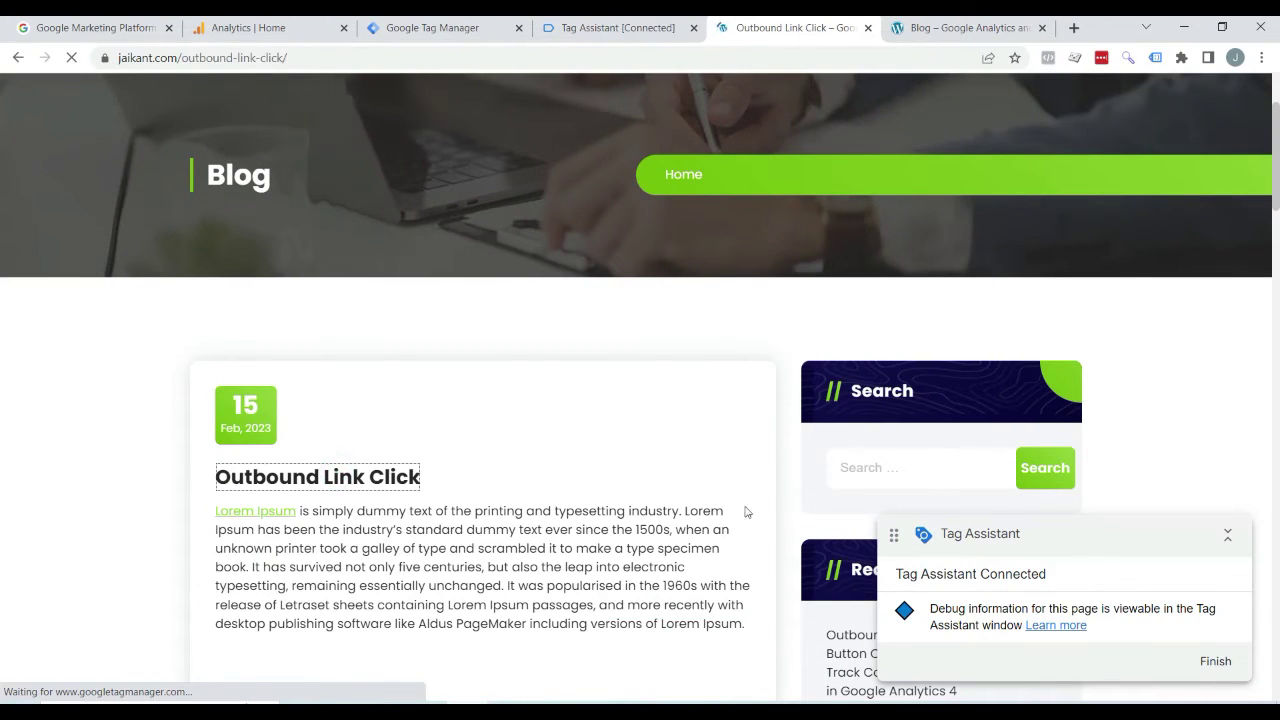
scroll(657, 526, "down", 4)
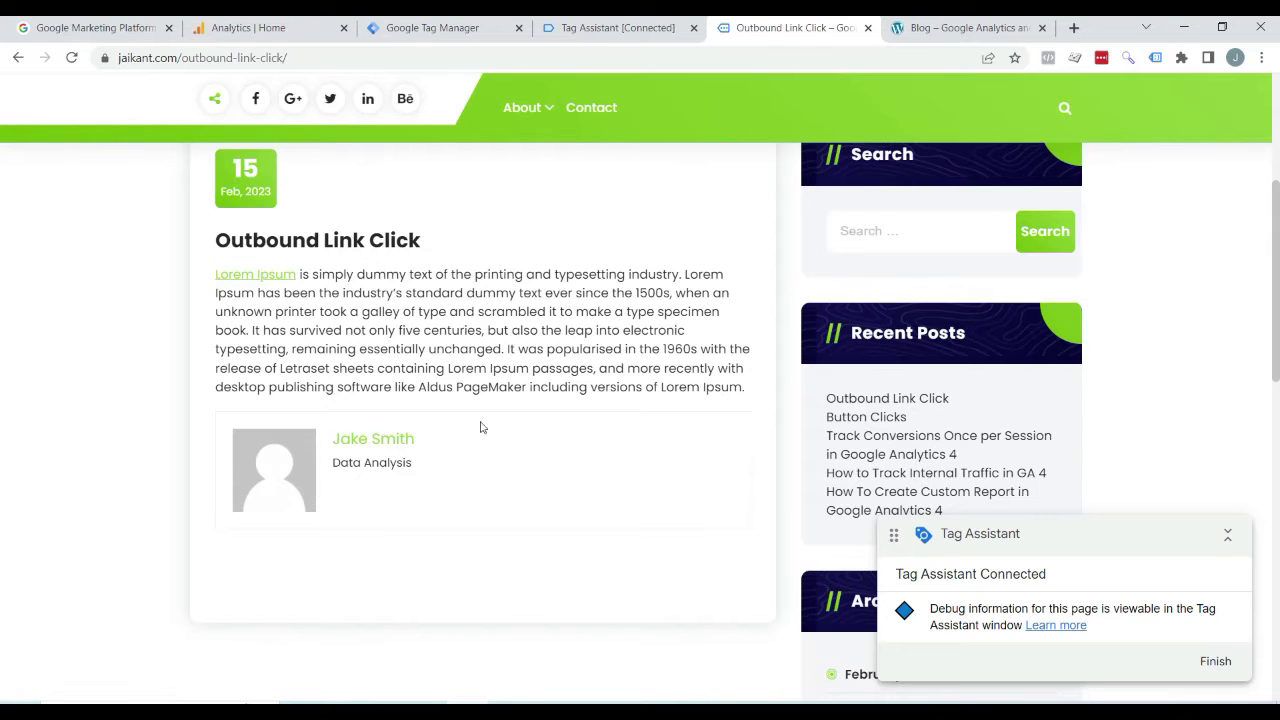
Expand the Outbound Link Click page's Message event dataLayer.push to reveal pagePostAuthor, then return to Tag Manager
left_click(607, 27)
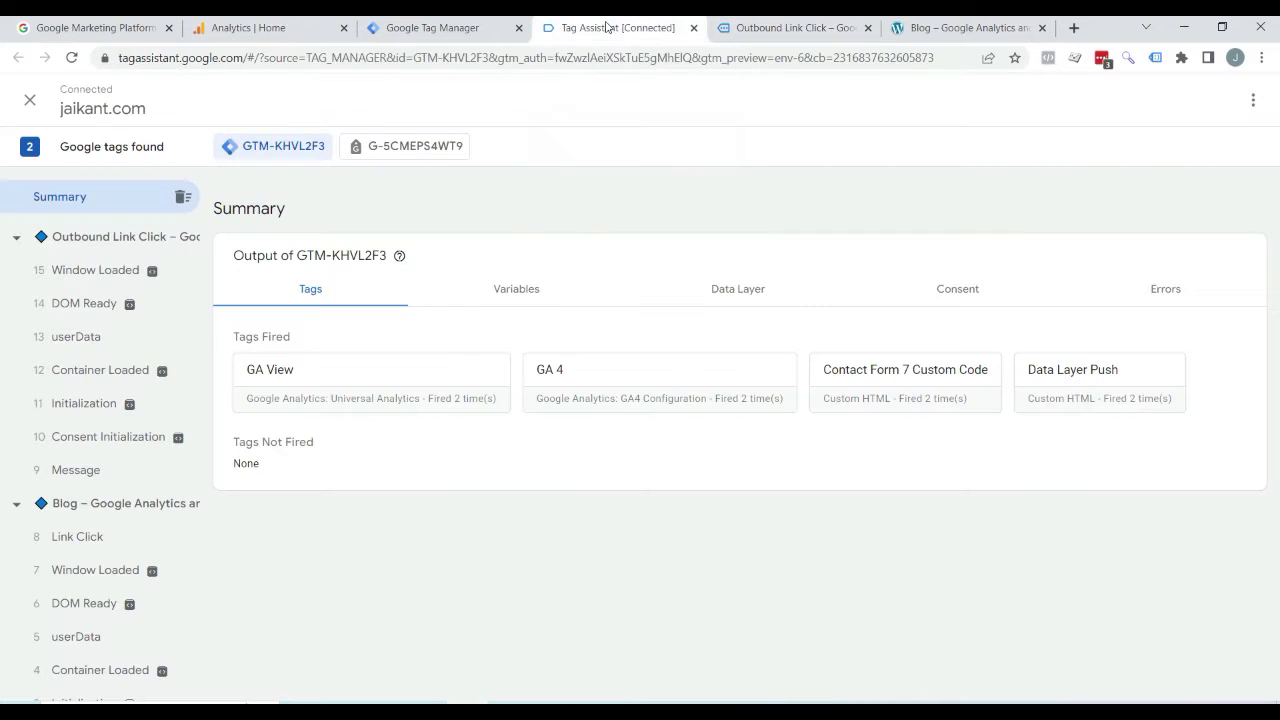
left_click(90, 241)
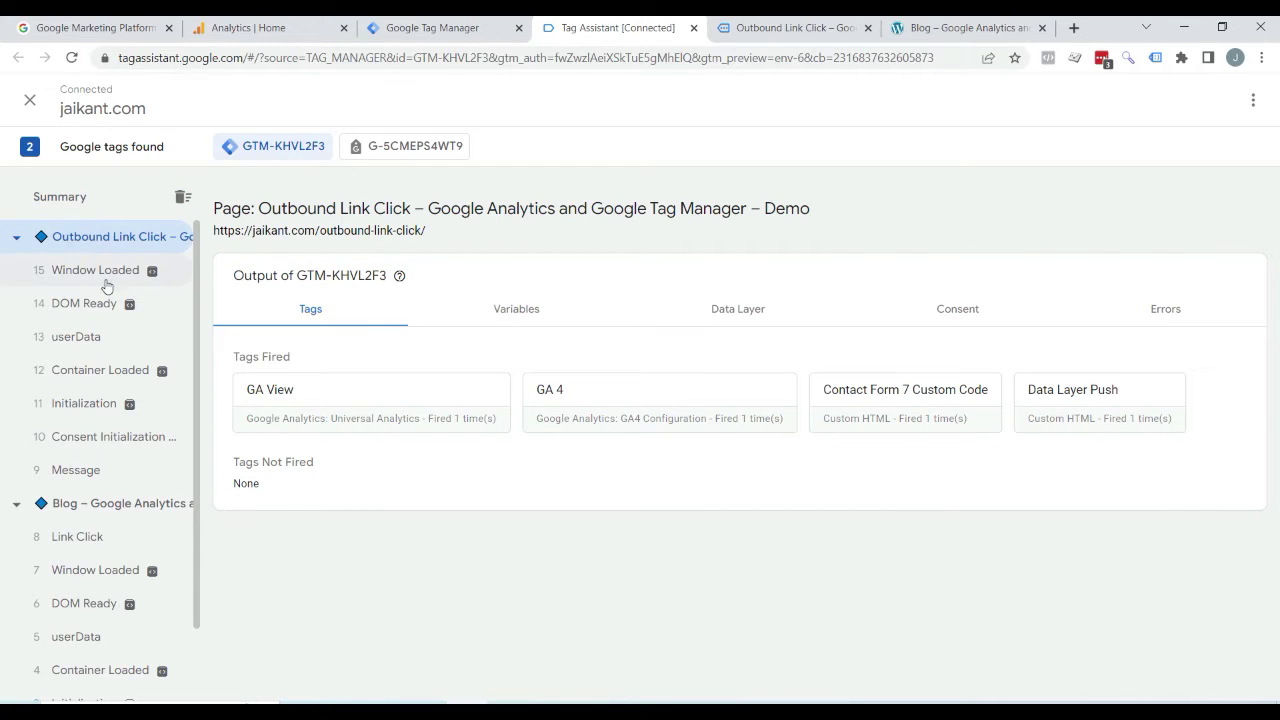
left_click(84, 472)
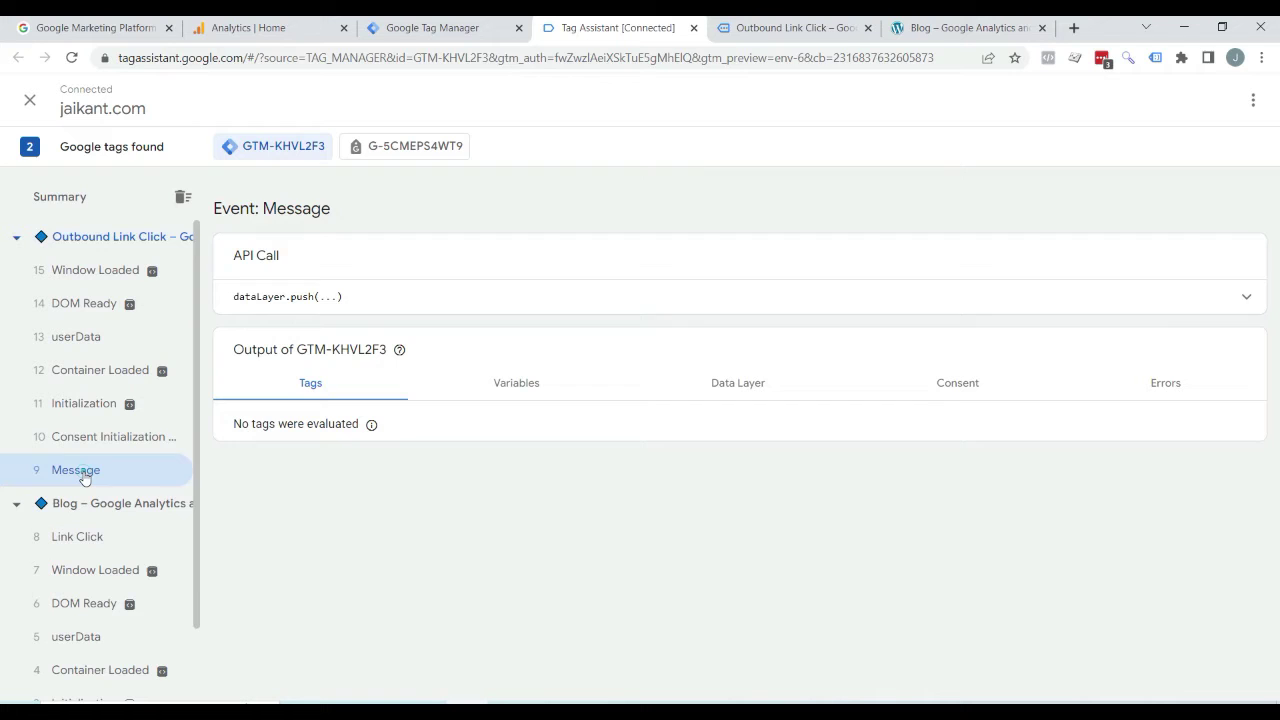
left_click(330, 297)
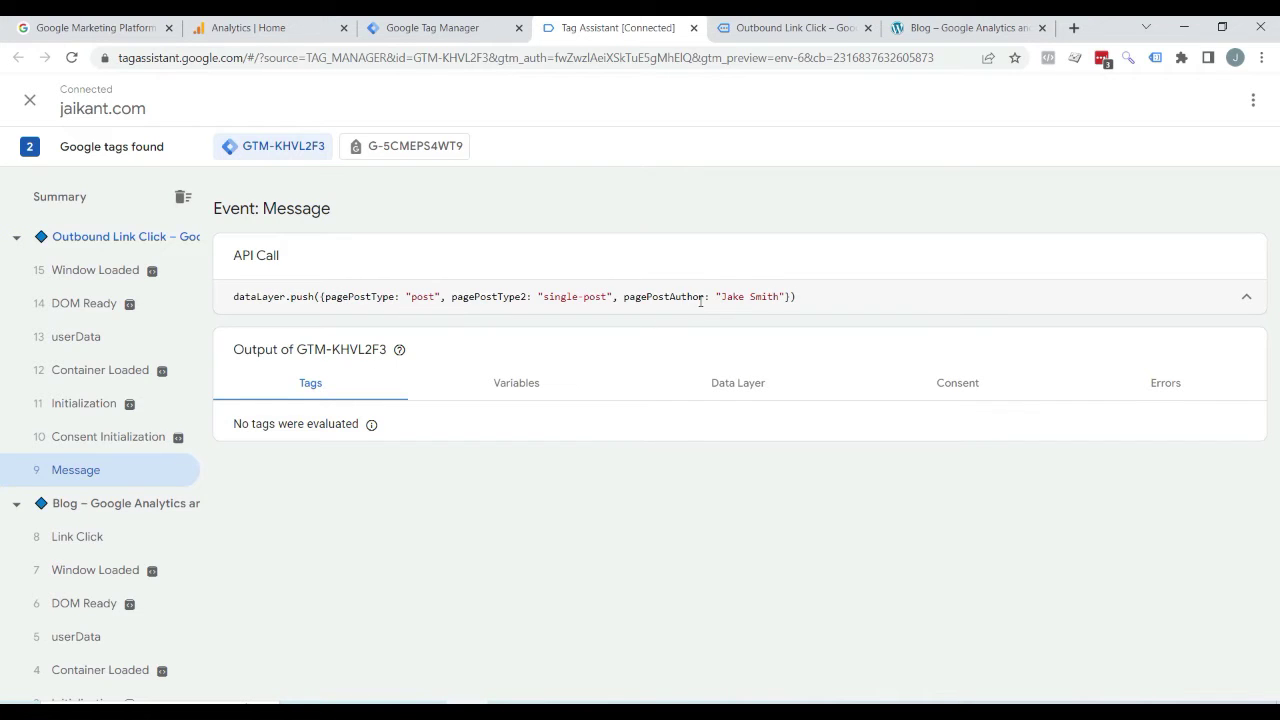
left_click(758, 20)
key("ctrl+shift+Tab")
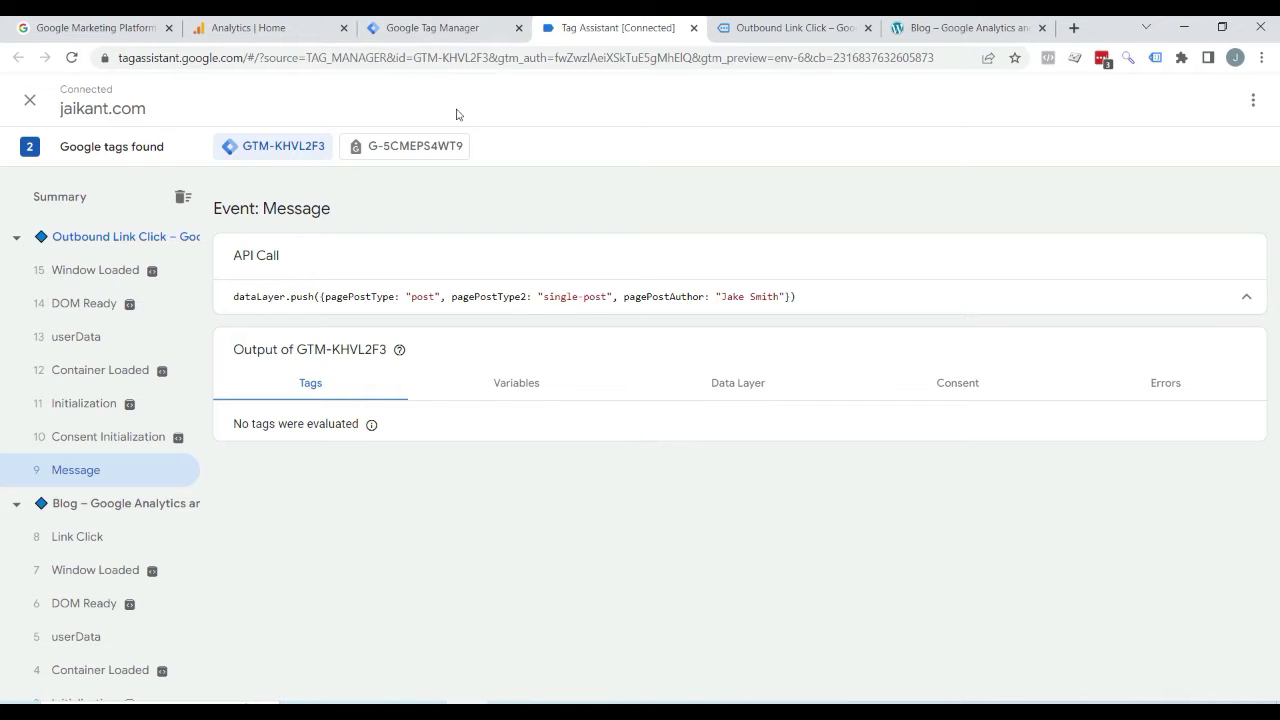
left_click(448, 27)
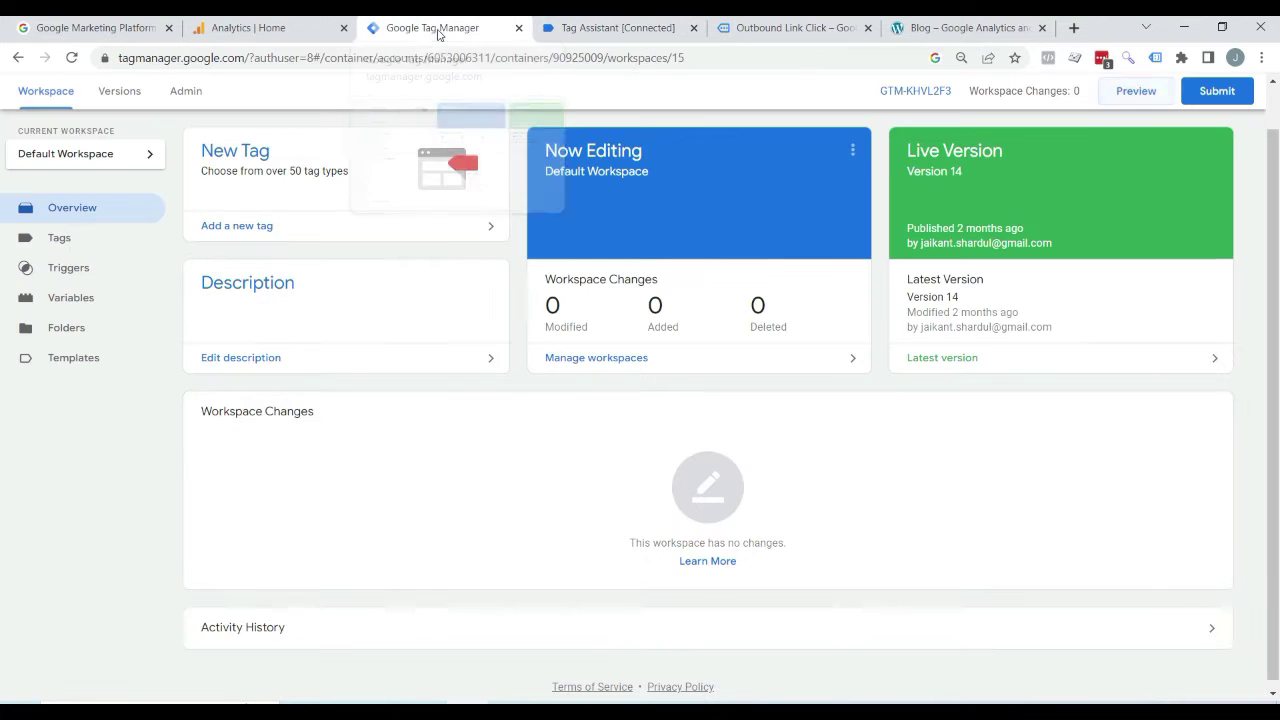
Create a new user-defined variable of type Data Layer Variable
left_click(77, 301)
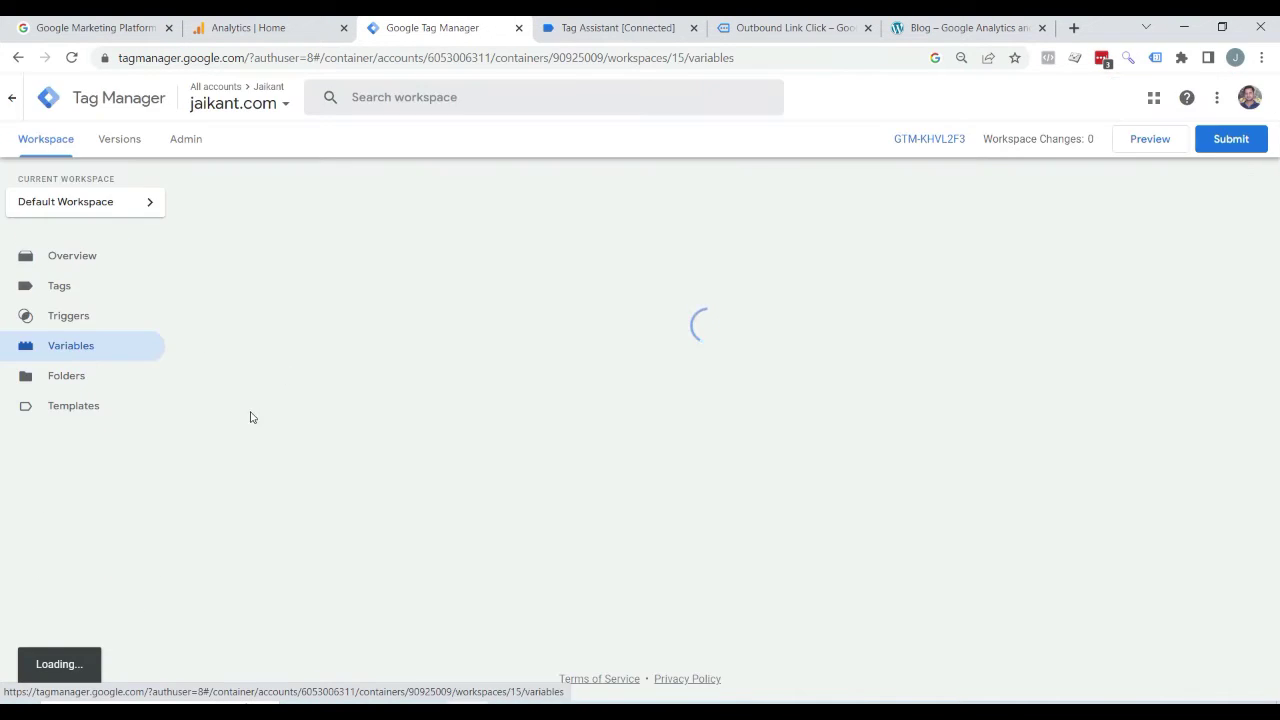
scroll(300, 450, "down", 10)
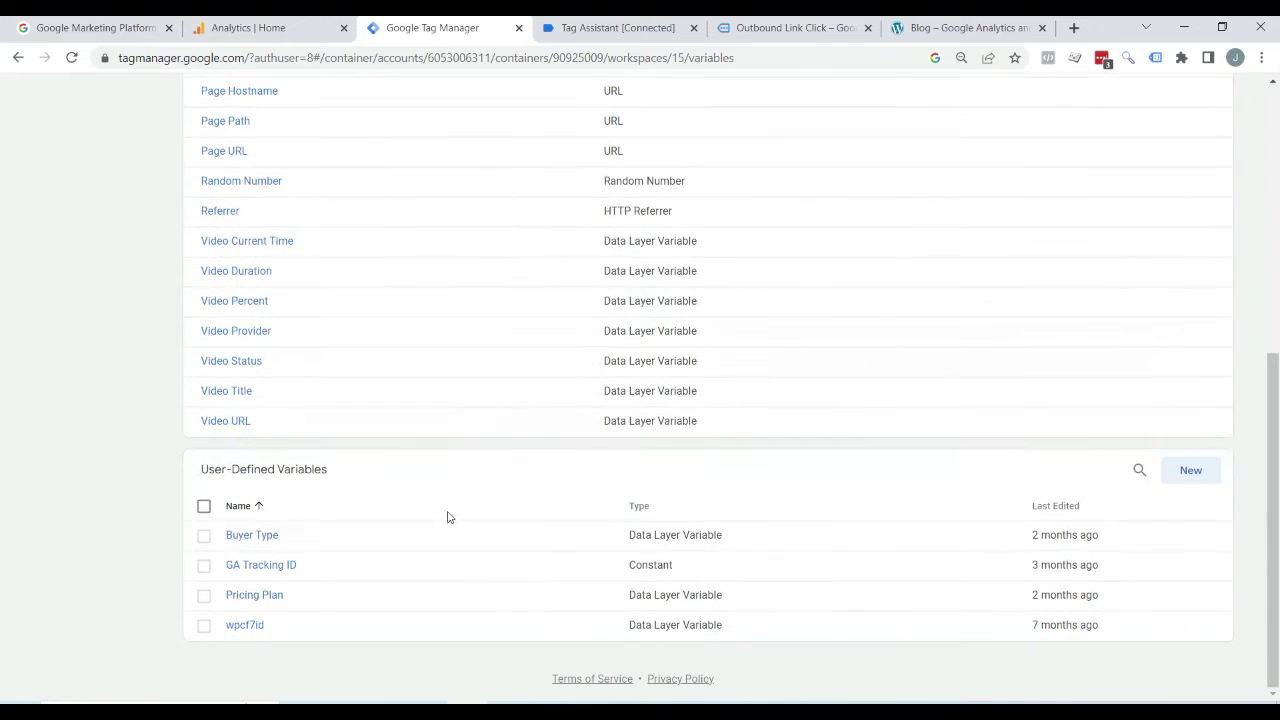
left_click(1192, 471)
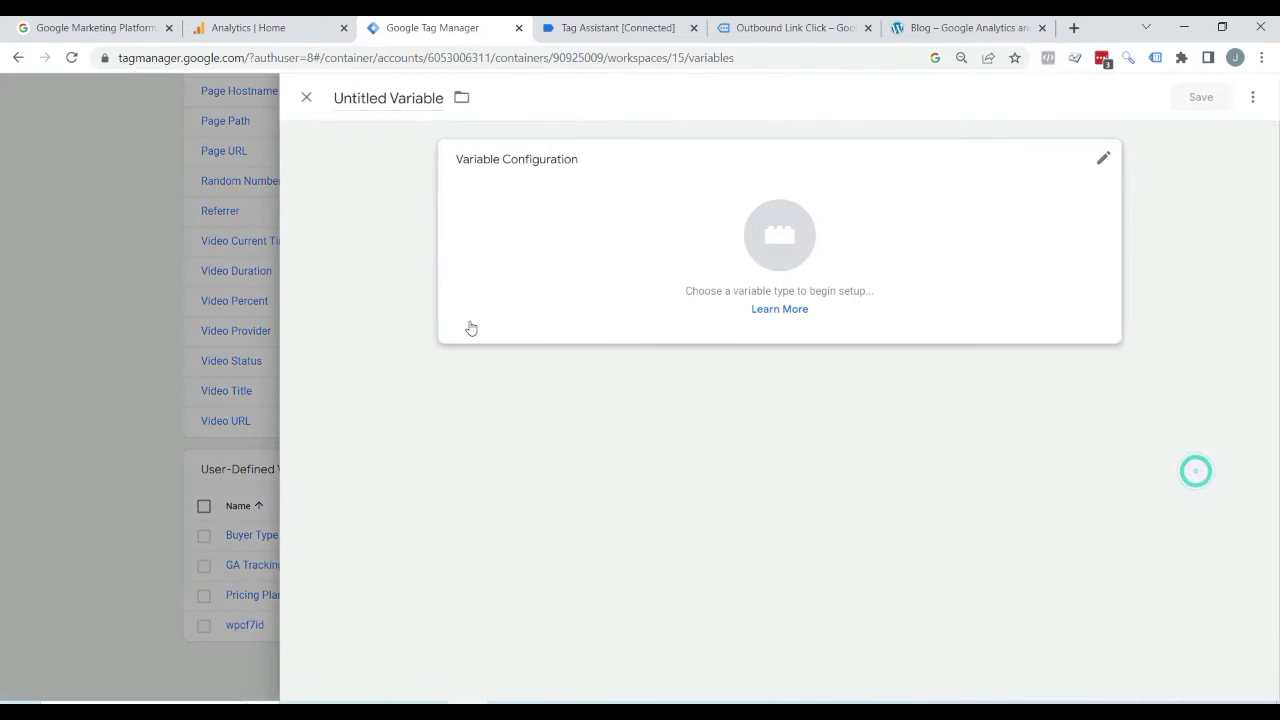
left_click(553, 331)
scroll(930, 500, "down", 3)
scroll(940, 480, "down", 2)
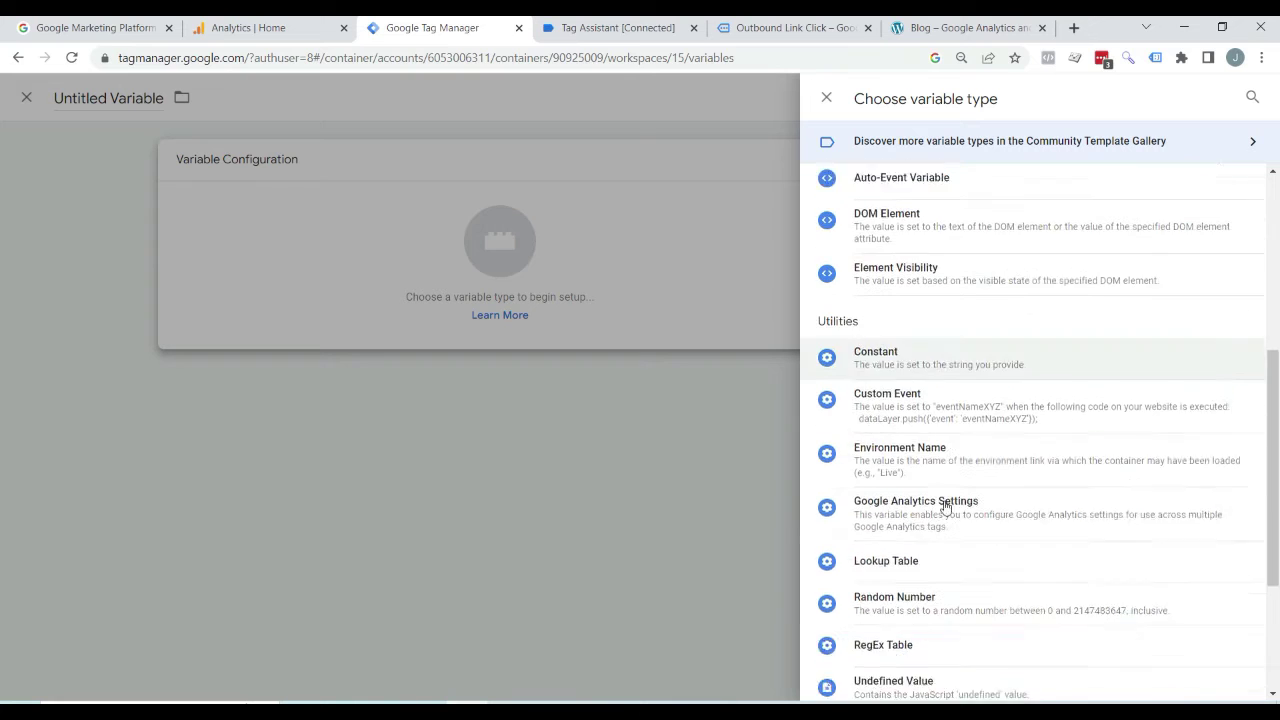
scroll(945, 505, "up", 3)
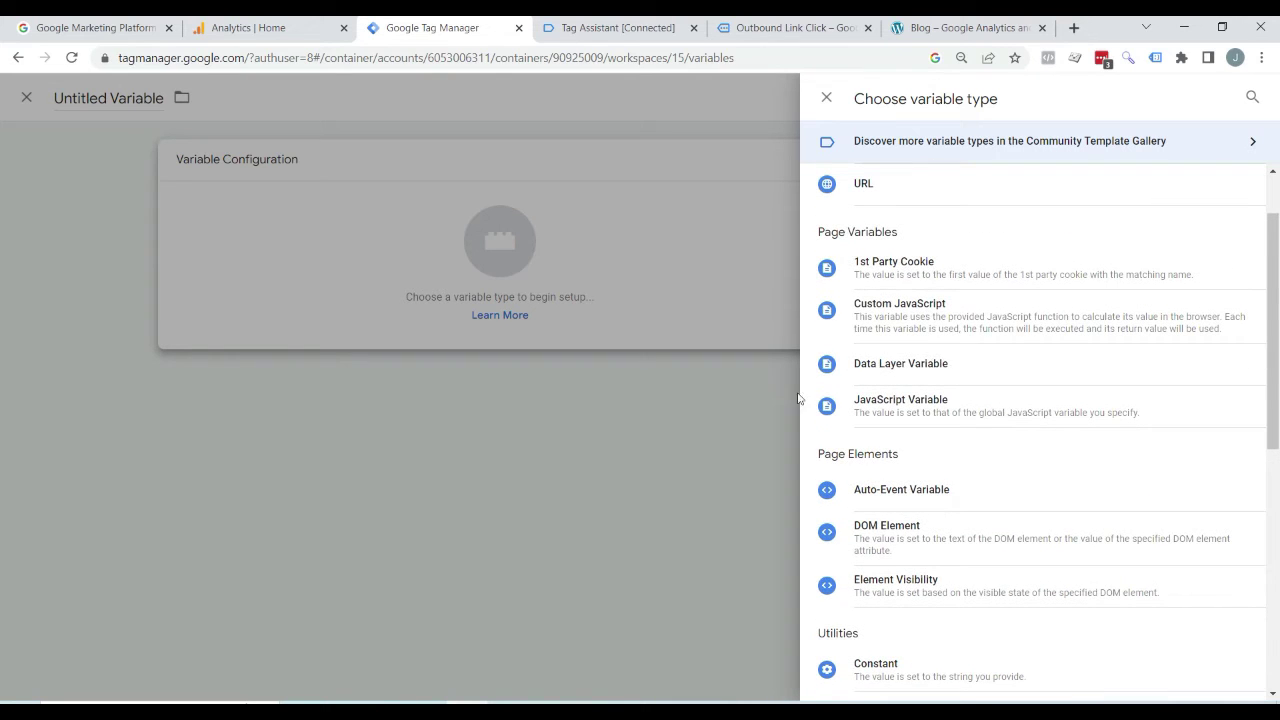
left_click(887, 372)
Copy pagePostAuthor from Tag Assistant and paste it as the Data Layer Variable Name
left_click(505, 316)
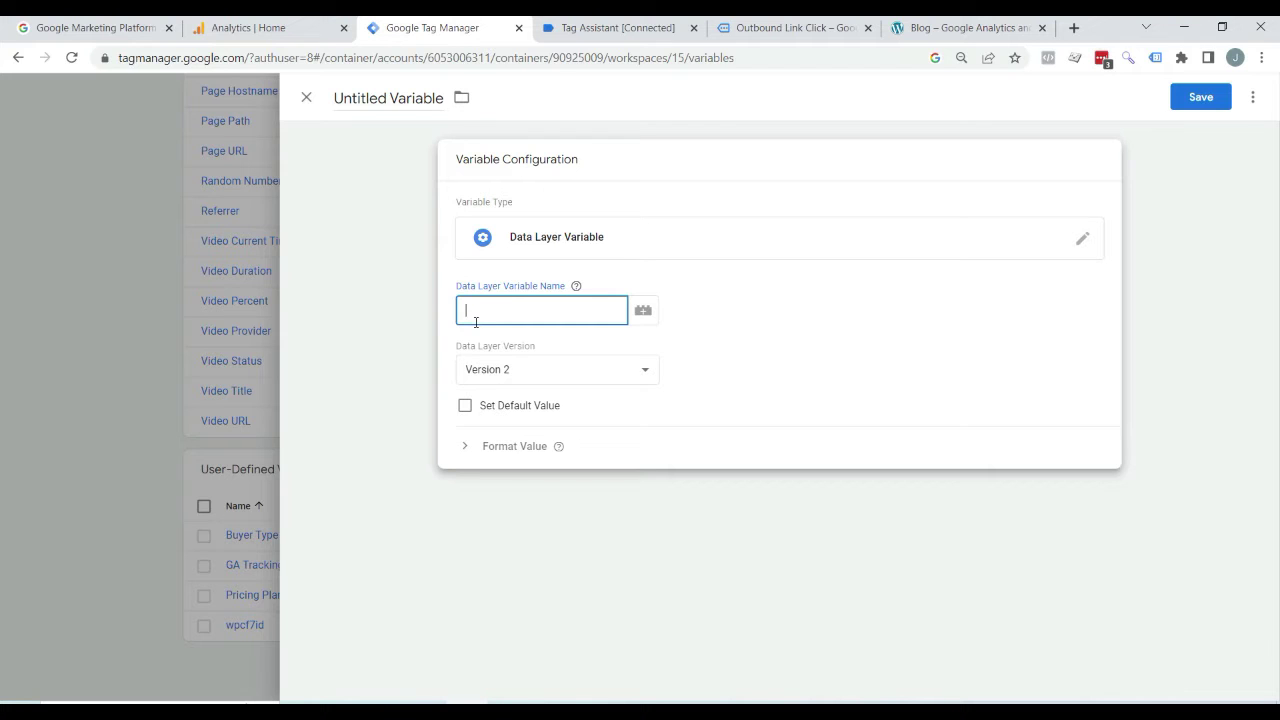
left_click(641, 22)
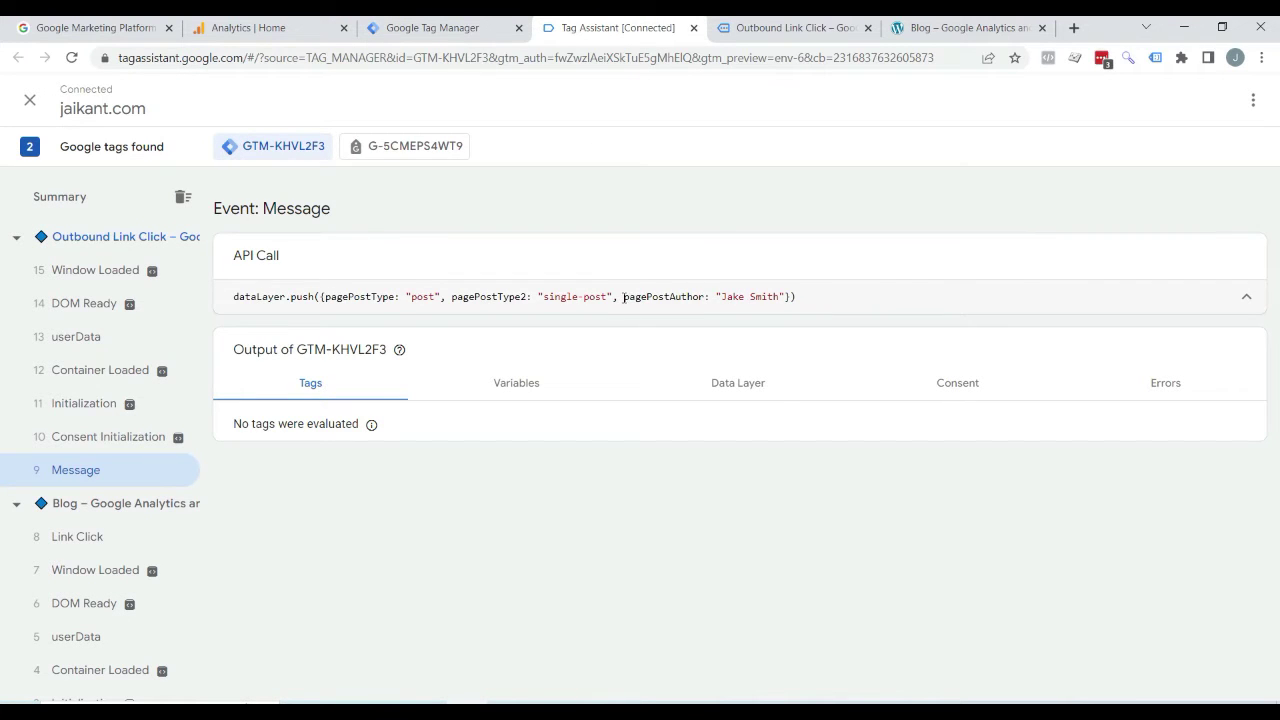
left_click_drag(623, 296, 704, 297)
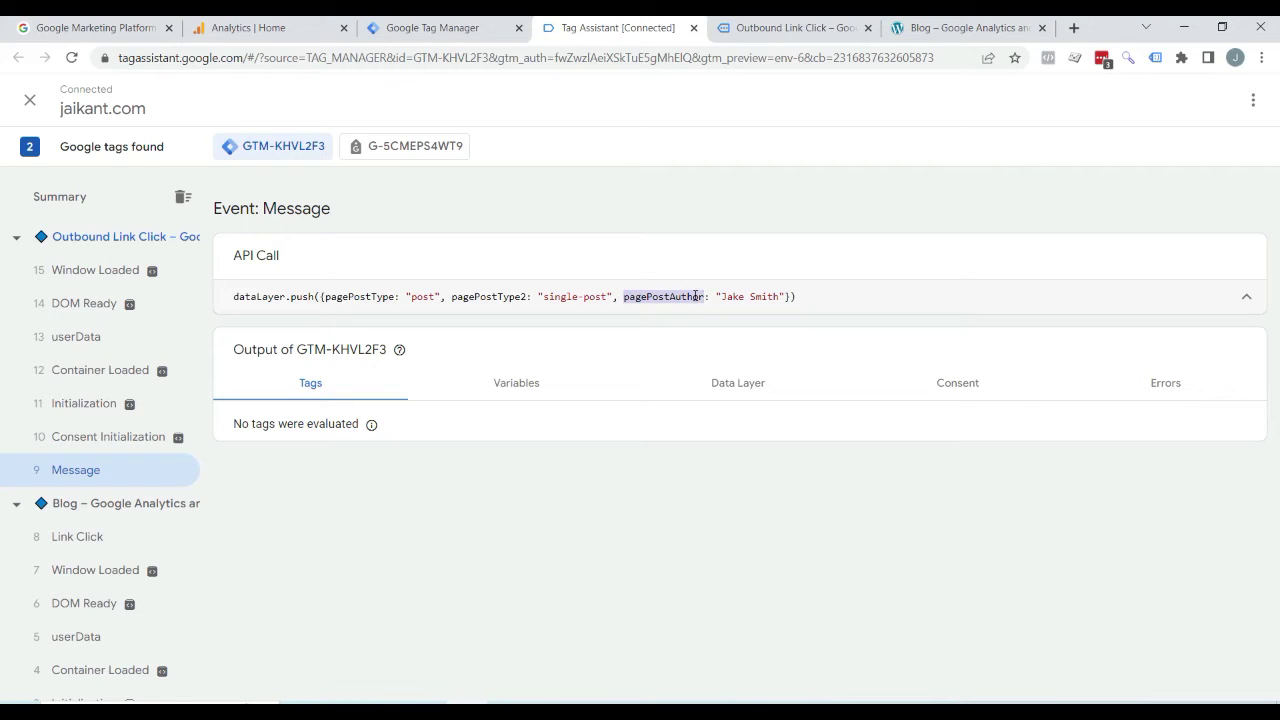
right_click(682, 299)
left_click(715, 304)
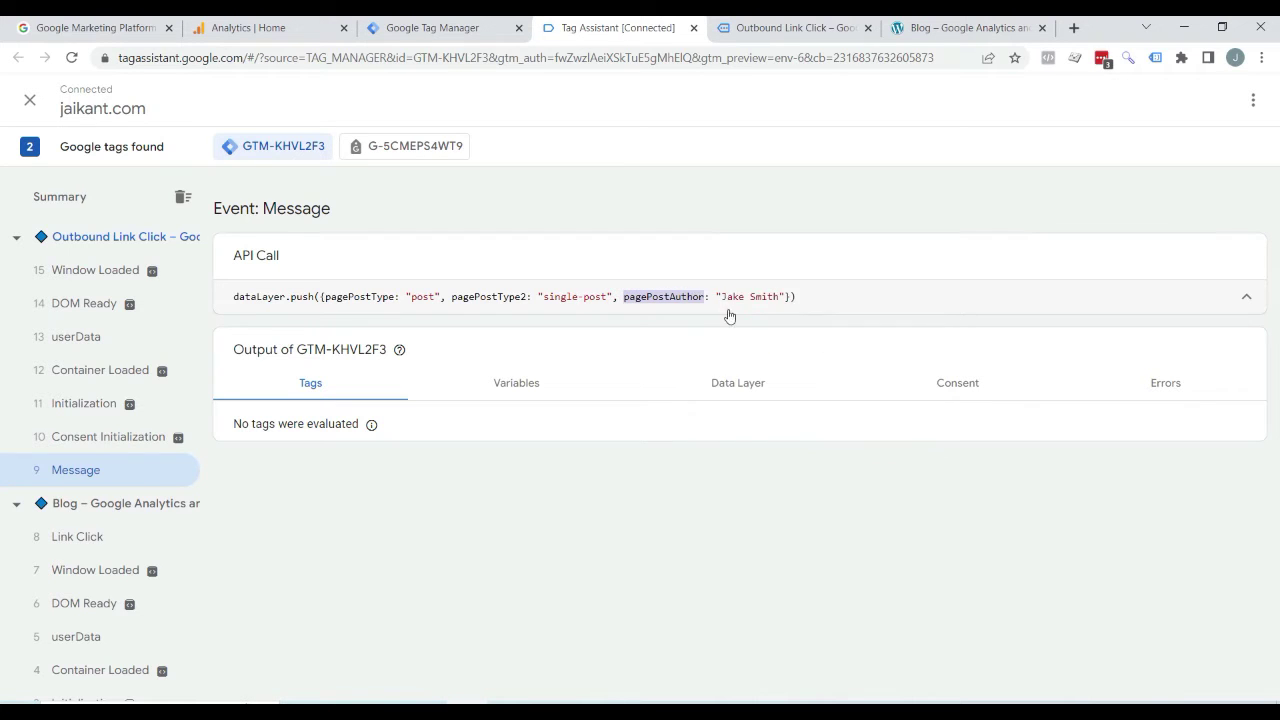
left_click(433, 27)
right_click(543, 318)
left_click(599, 446)
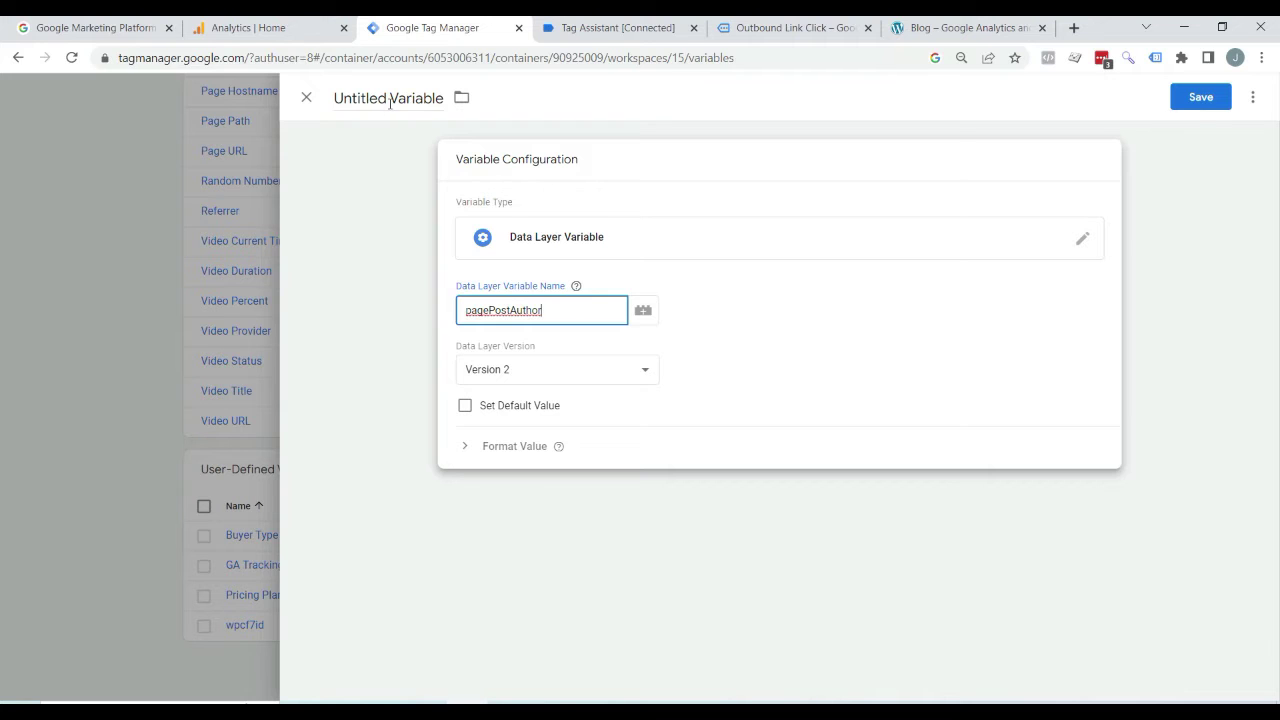
Rename the variable to 'Page Author' and save it
left_click(390, 100)
key("ctrl+a")
type("P")
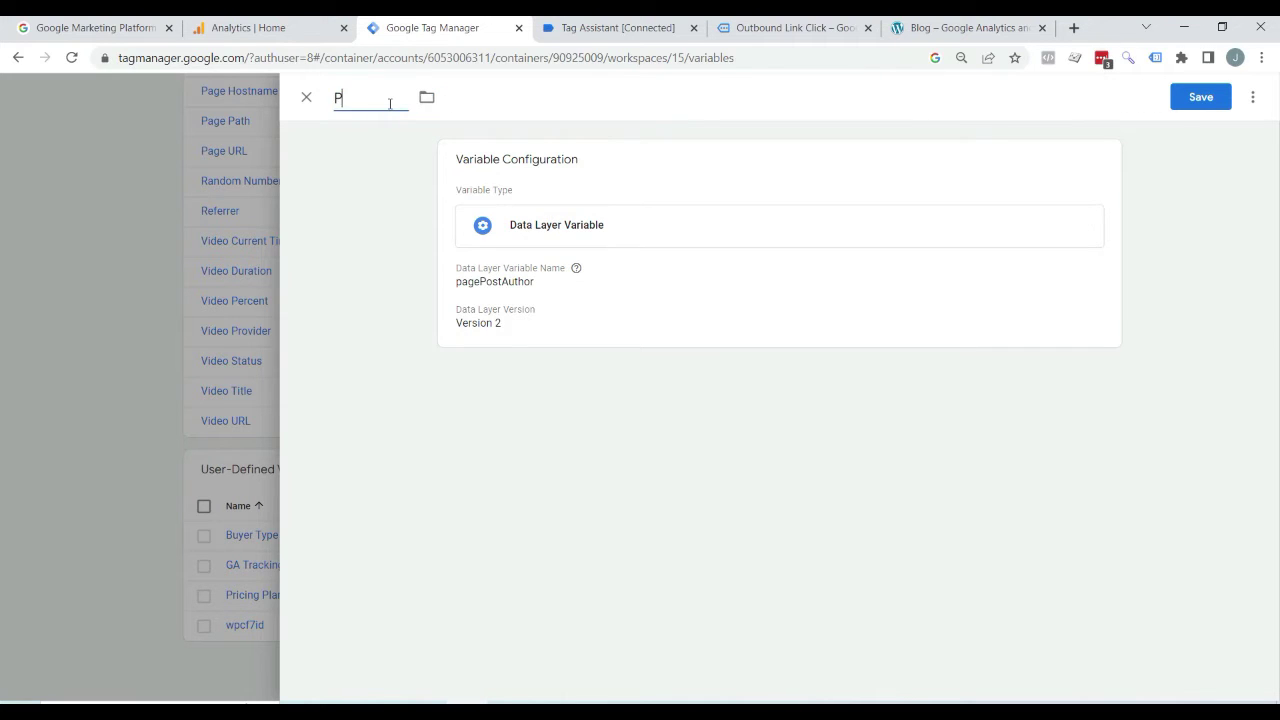
type("age Author")
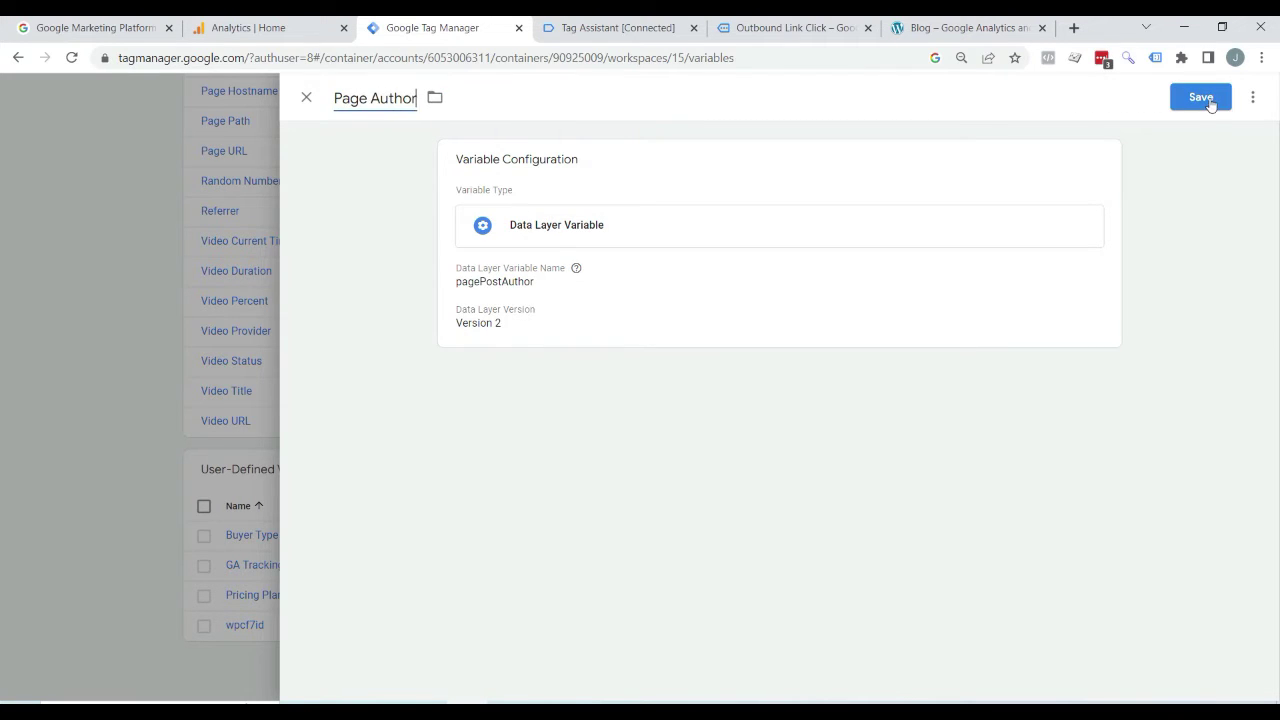
left_click(1210, 105)
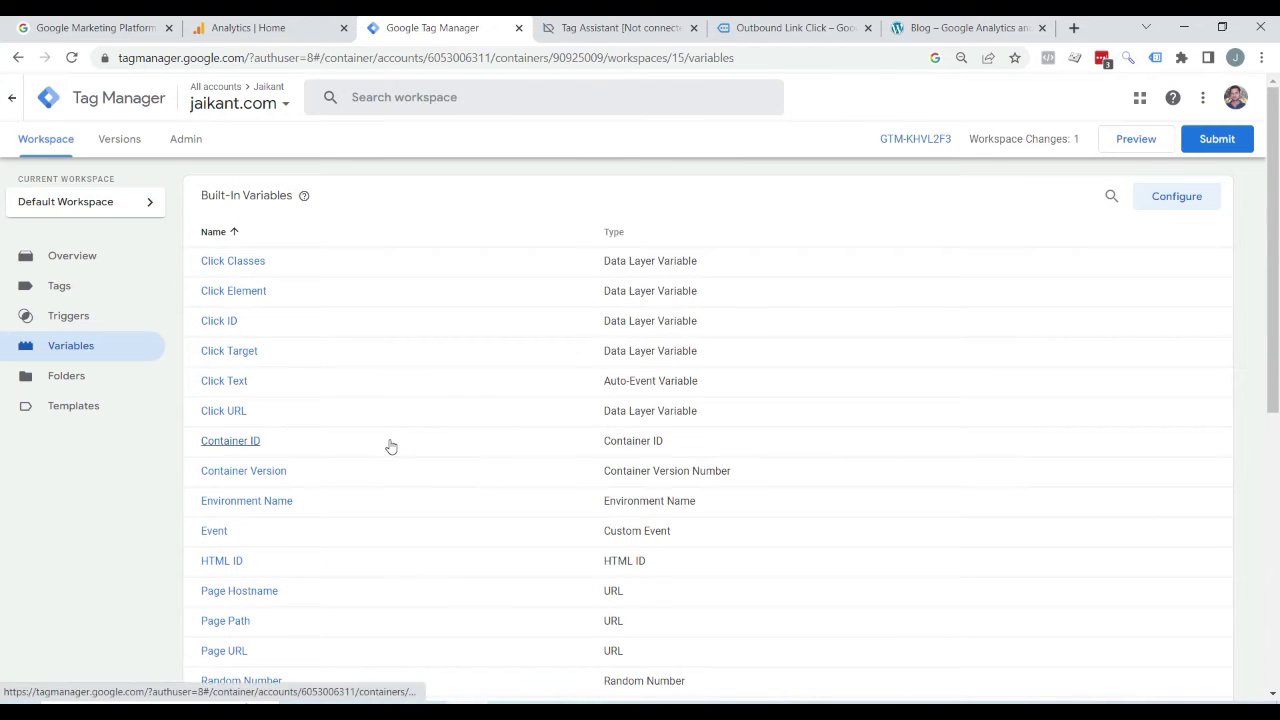
In the GA 4 tag's Fields to Set, add a row with field name page_Author
left_click(58, 287)
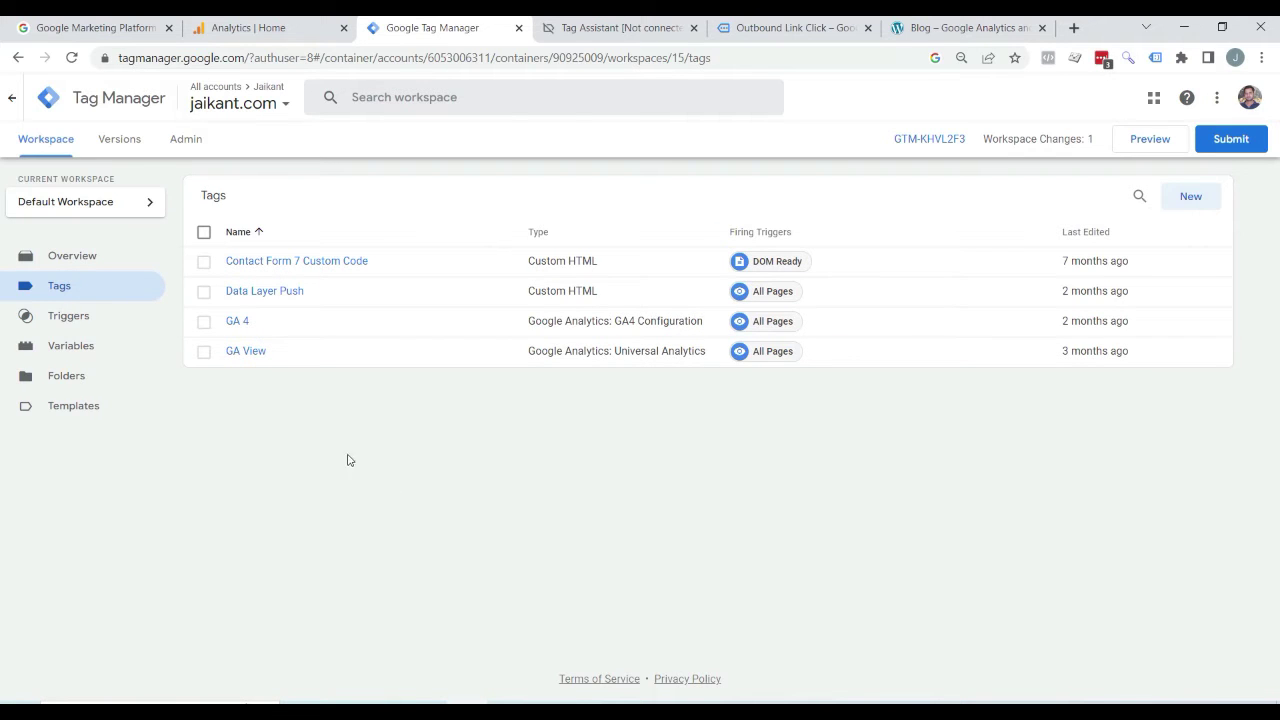
left_click(237, 324)
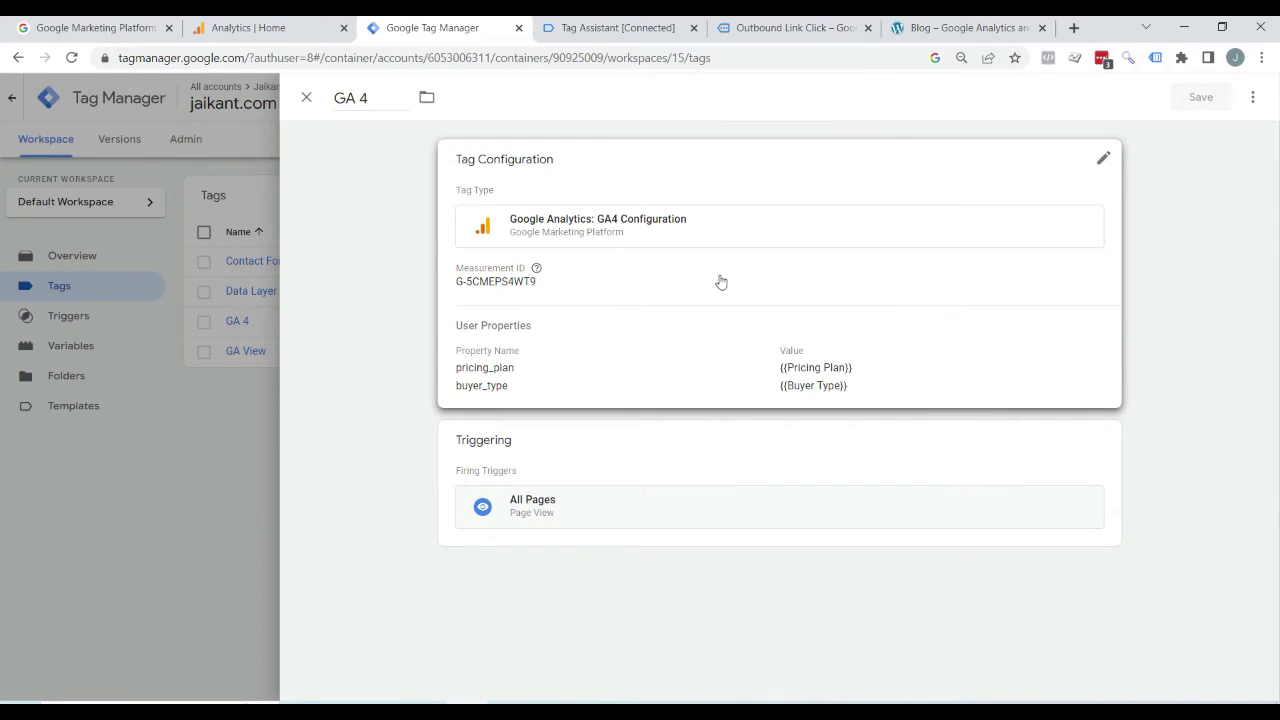
left_click(840, 277)
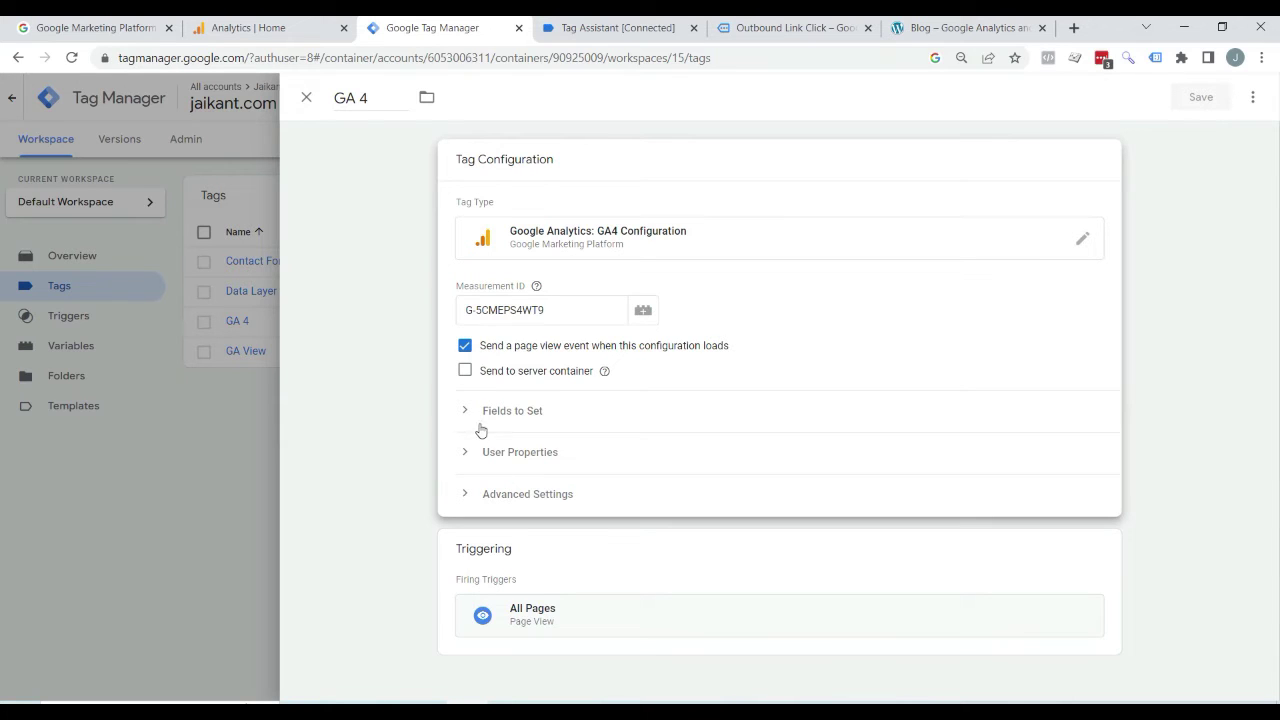
left_click(471, 414)
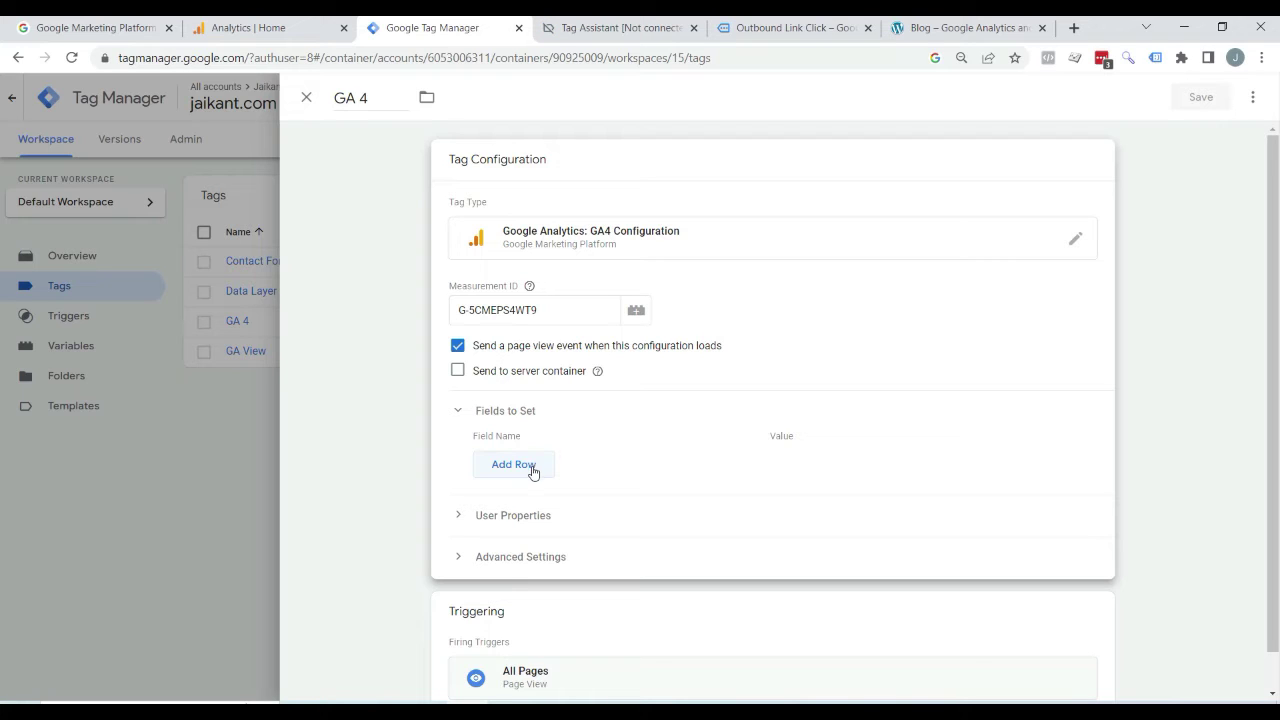
left_click(510, 467)
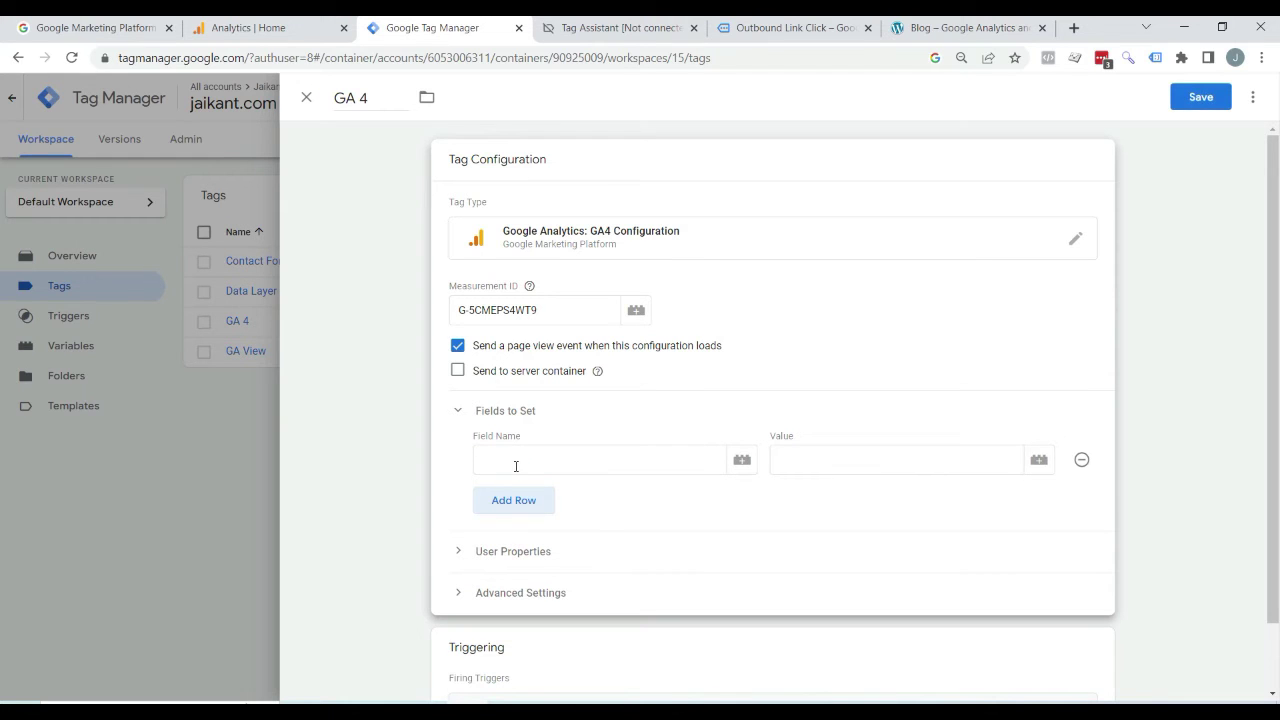
left_click(567, 460)
key("ctrl+v")
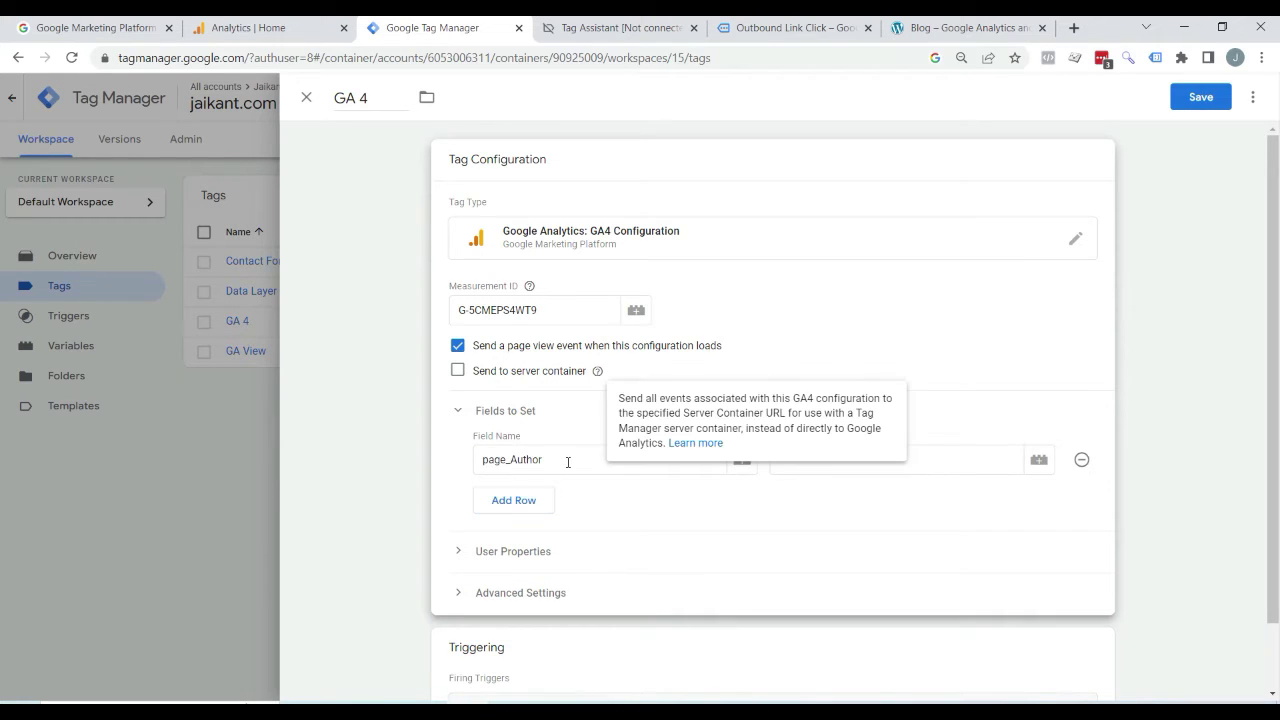
Set the page_Author value to {{Page Author}} and save the GA 4 tag
triple_click(917, 462)
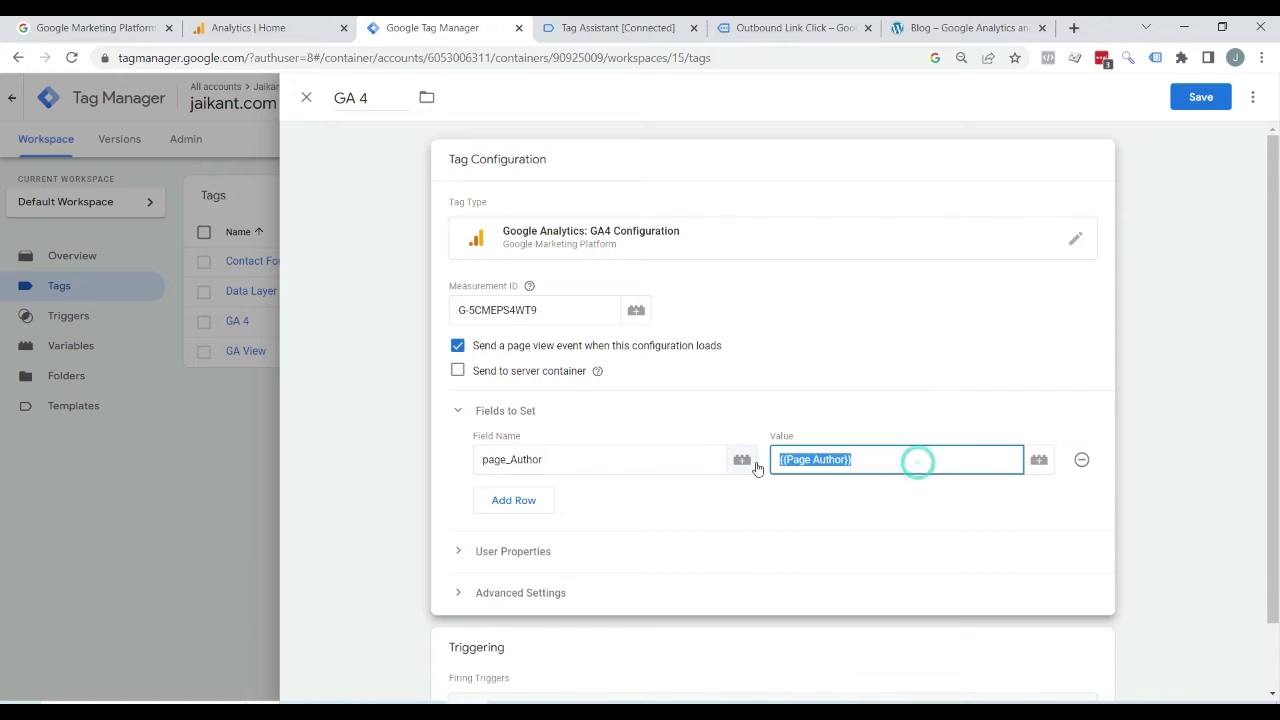
key("BackSpace")
left_click(732, 502)
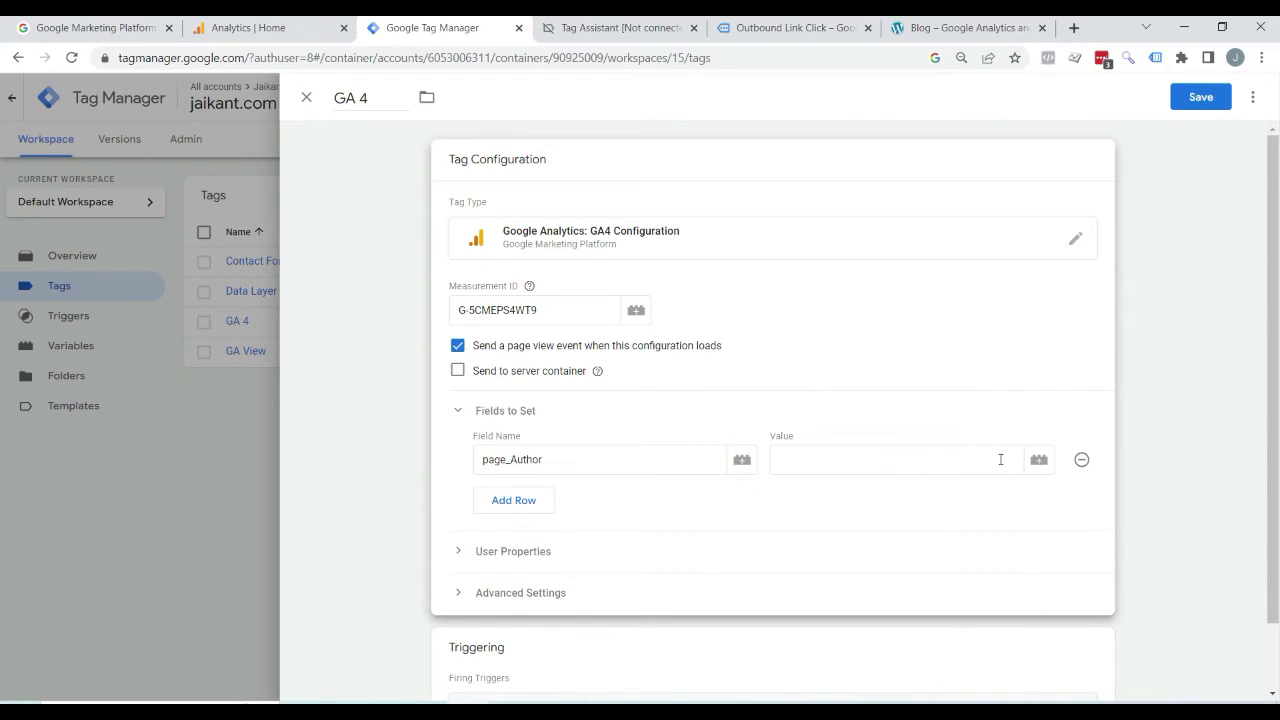
left_click(1038, 461)
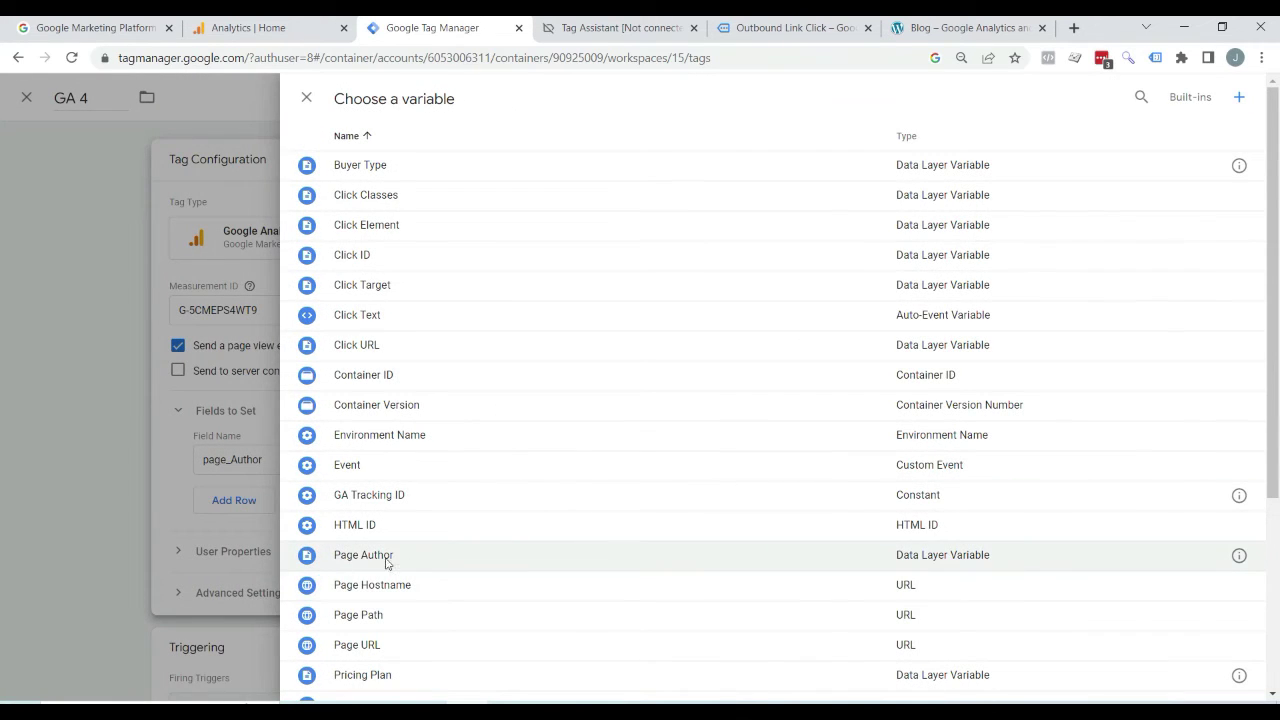
left_click(386, 563)
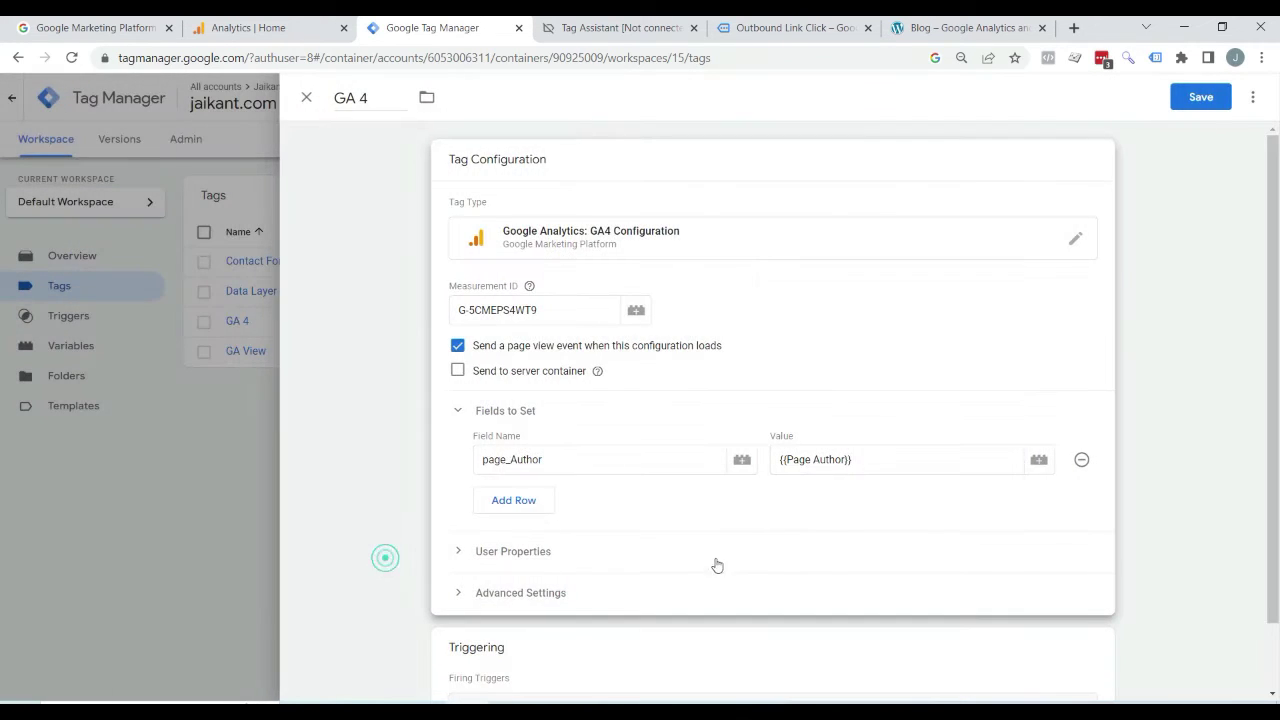
left_click(1199, 99)
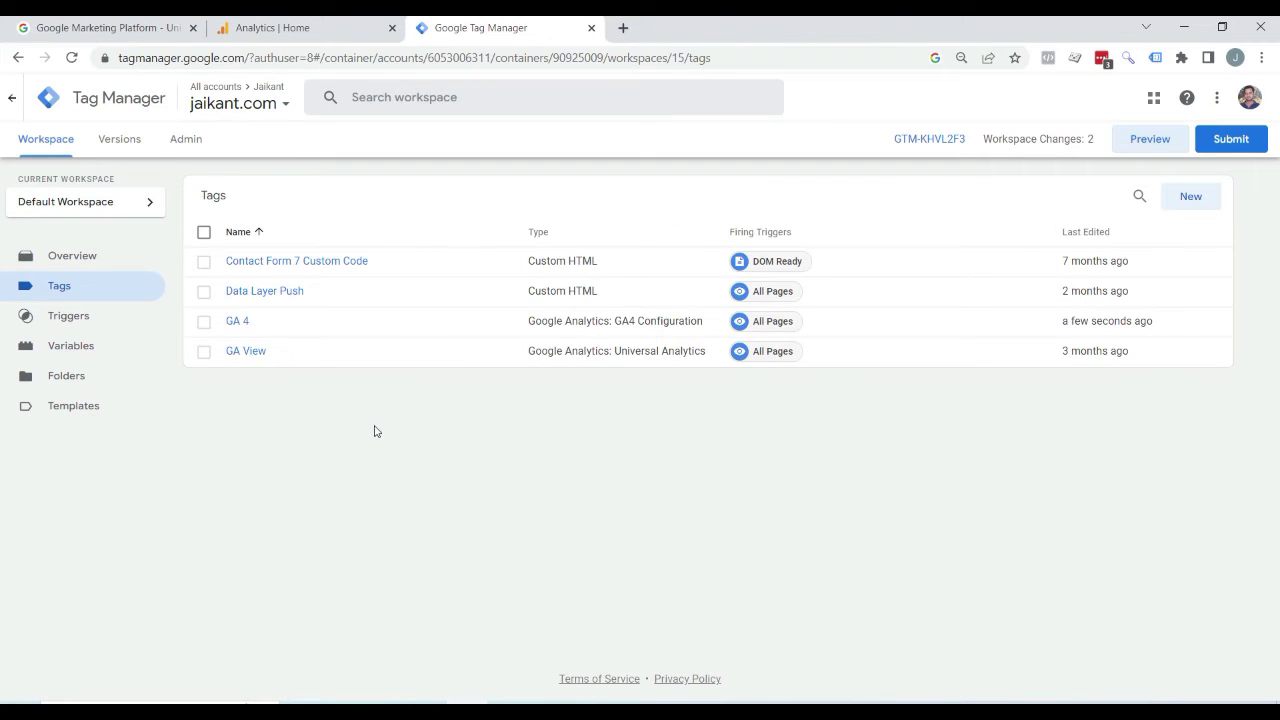
Start a fresh preview and connect Tag Assistant to the jaikant.com blog URL
left_click(1162, 140)
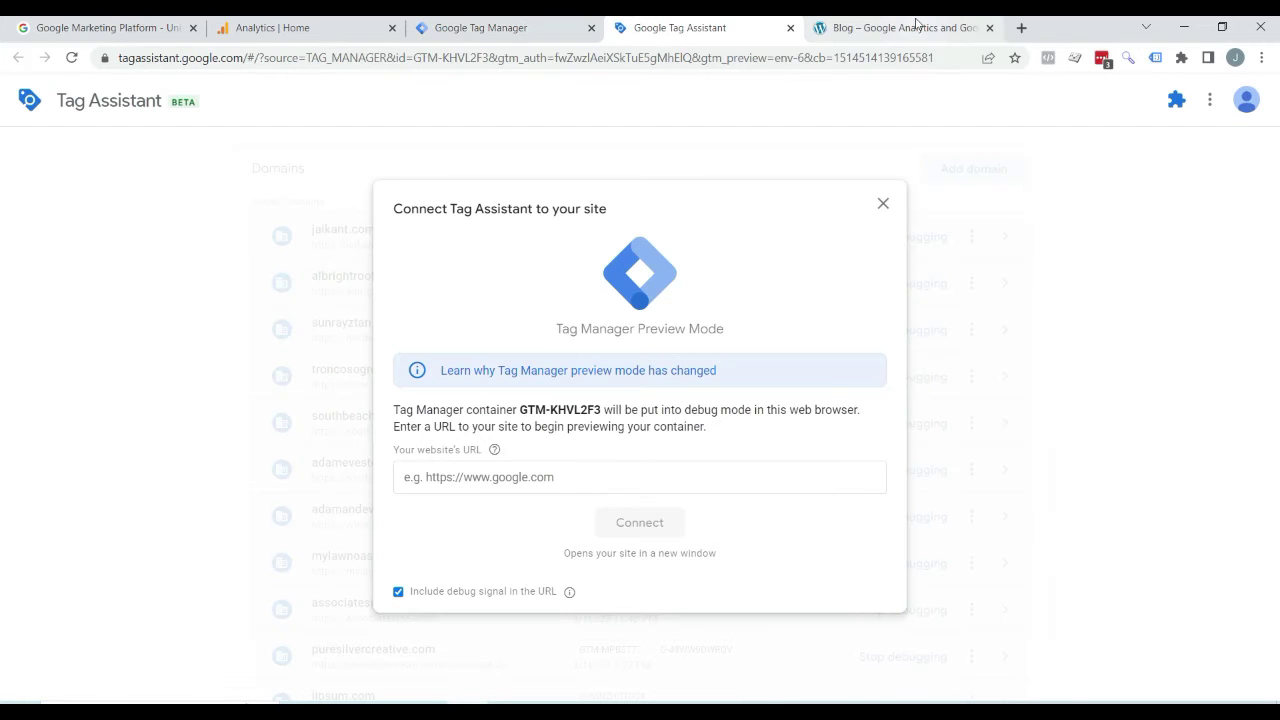
left_click(916, 22)
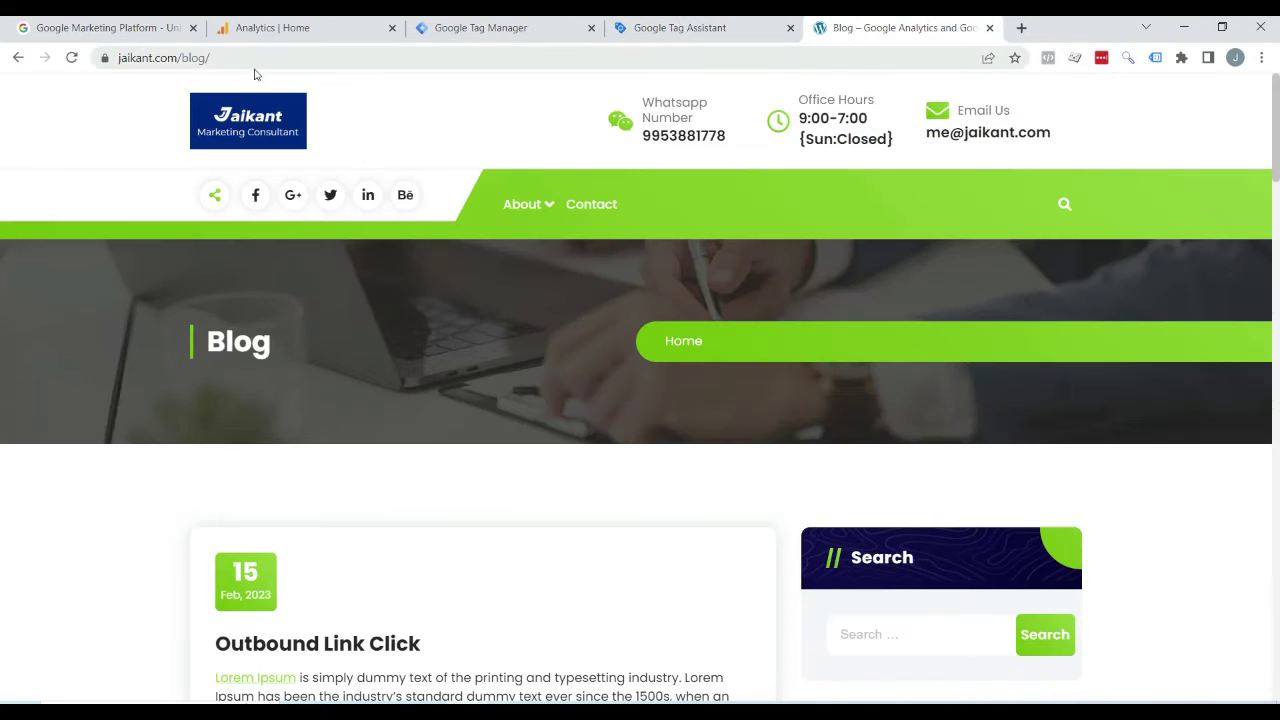
left_click(246, 59)
key("ctrl+shift+Tab")
left_click(646, 524)
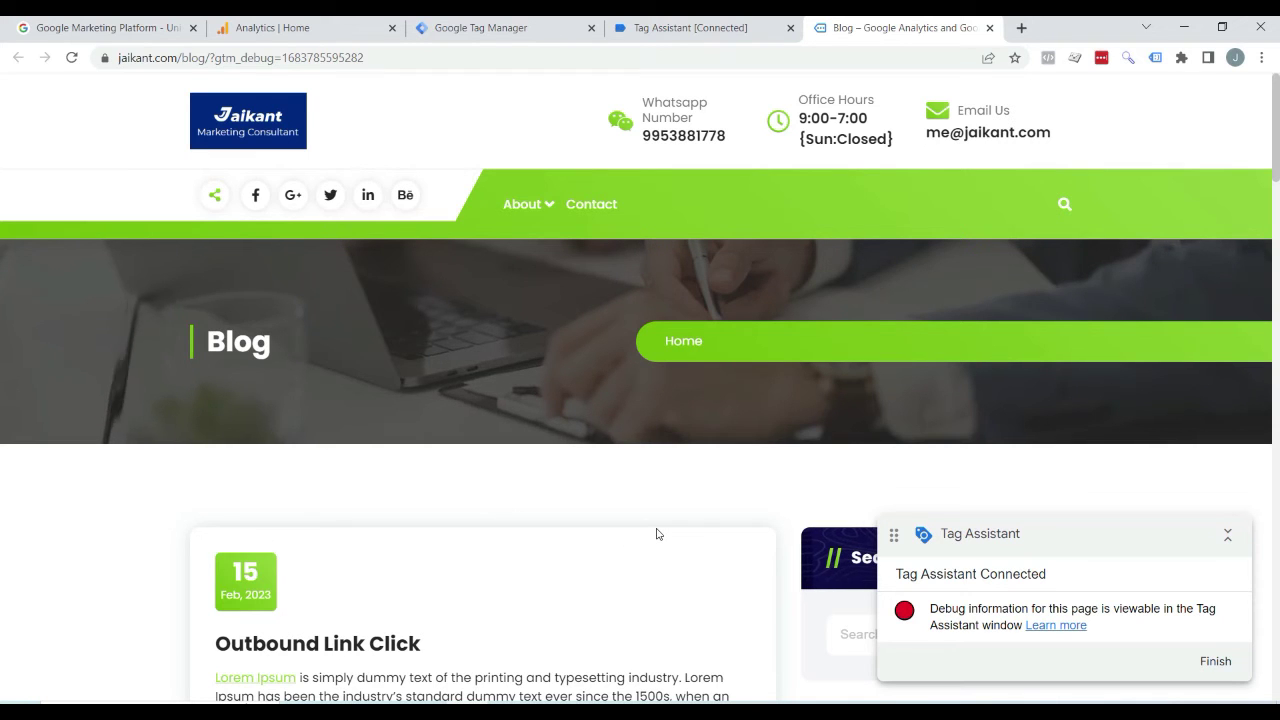
scroll(689, 530, "down", 2)
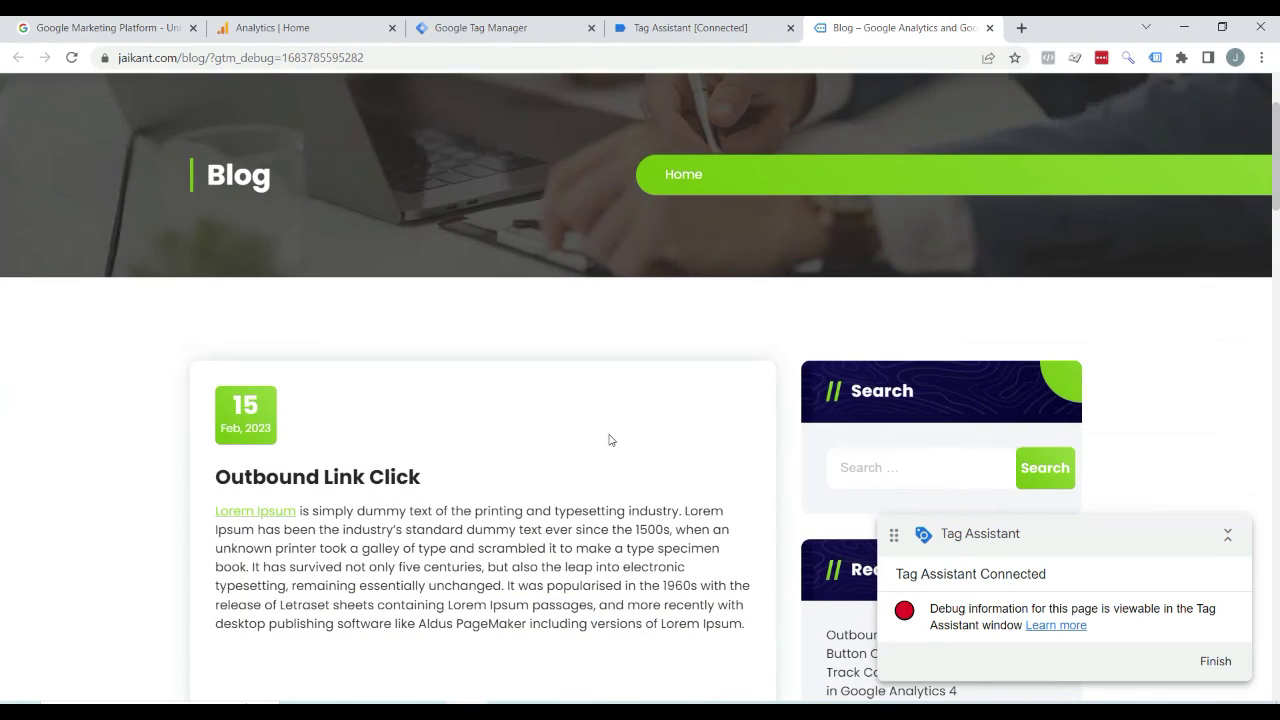
scroll(617, 443, "down", 4)
scroll(617, 443, "up", 2)
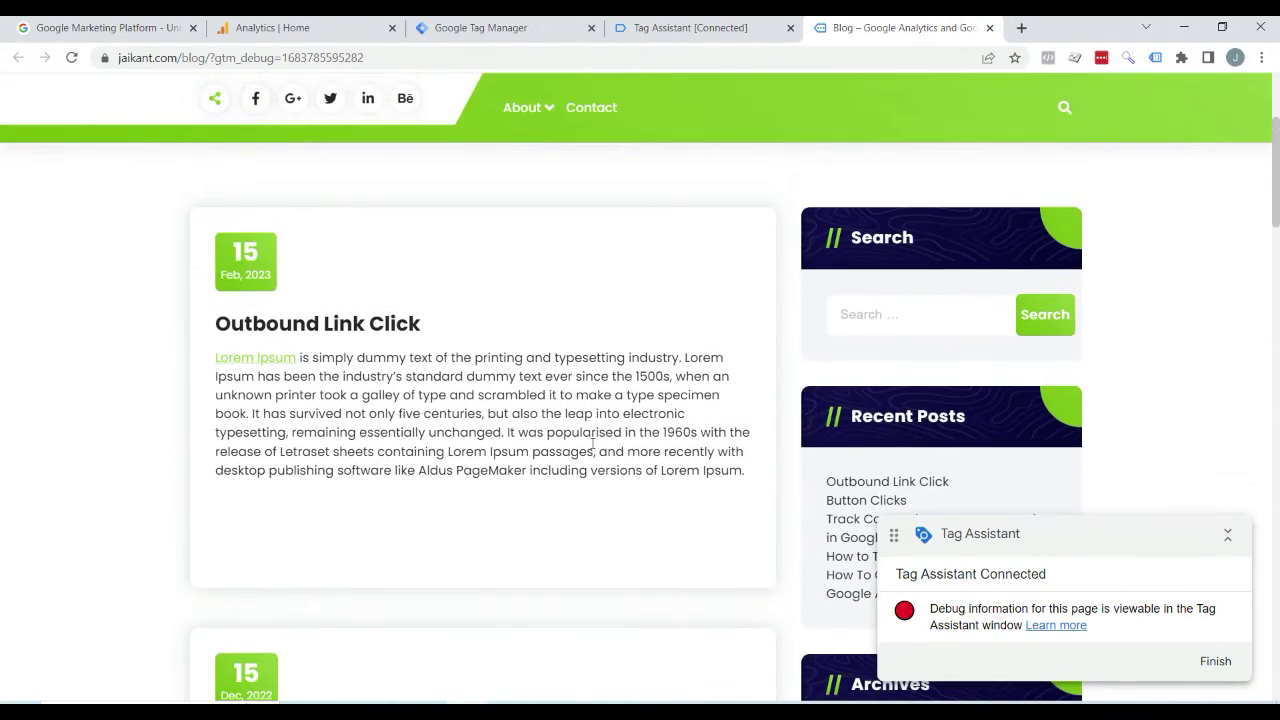
Check the GA 4 tag's page_Author field on the Outbound Link Click post's Container Loaded event
left_click(365, 325)
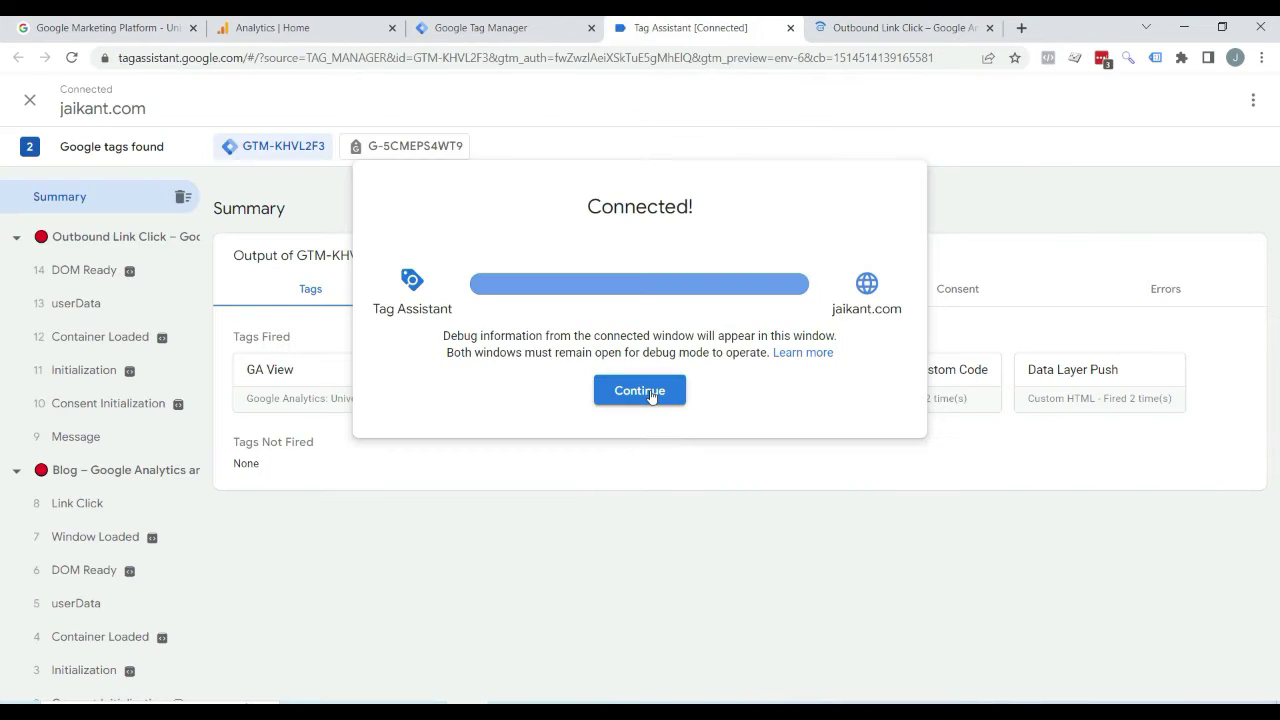
left_click(640, 390)
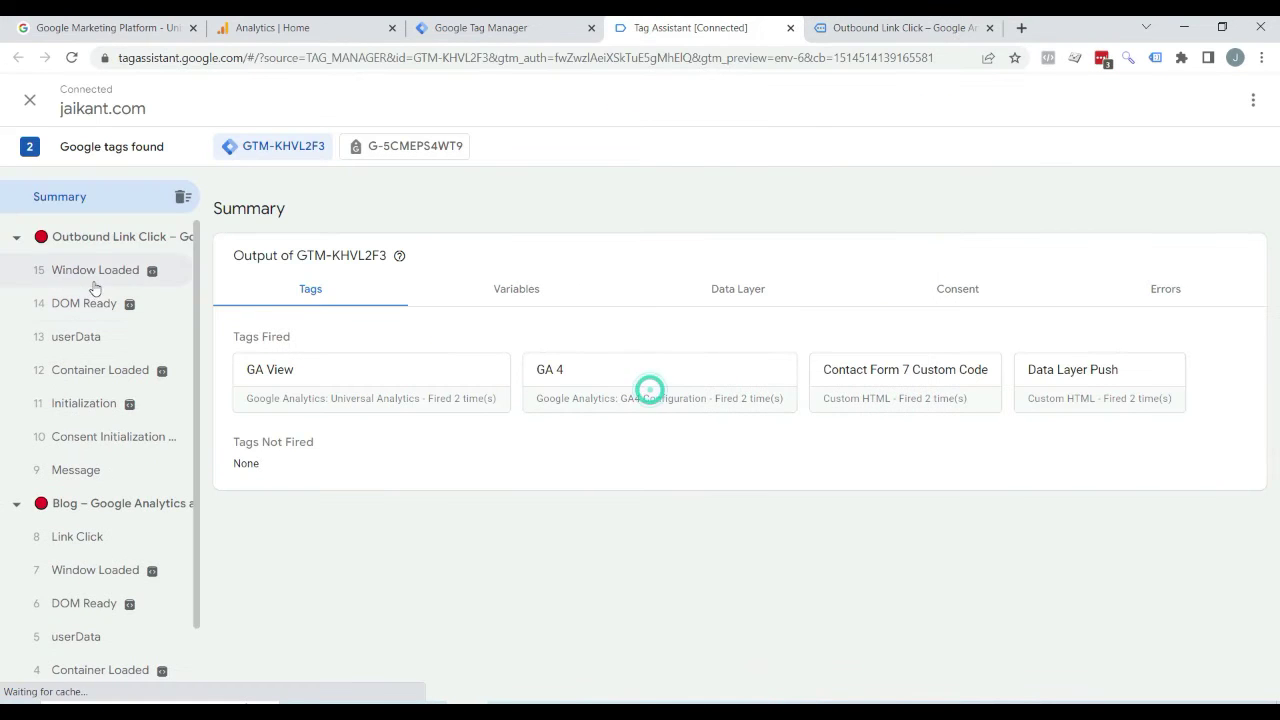
left_click(94, 240)
left_click(95, 270)
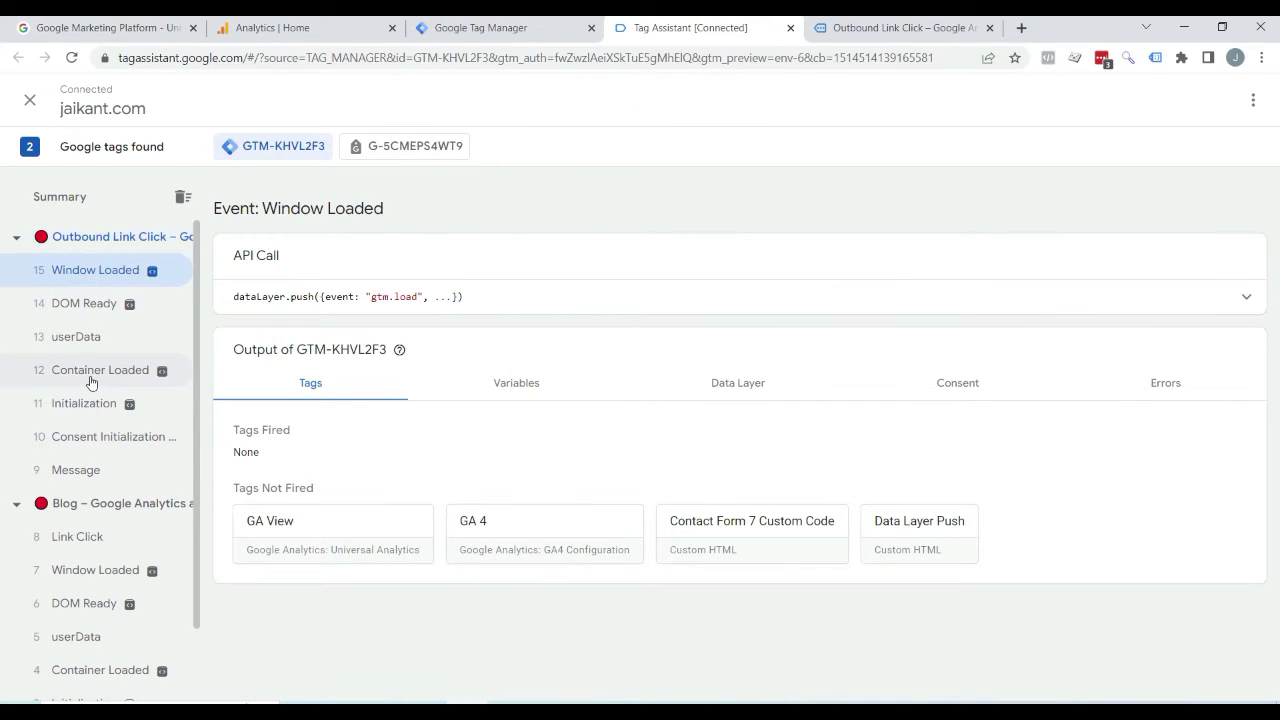
left_click(90, 372)
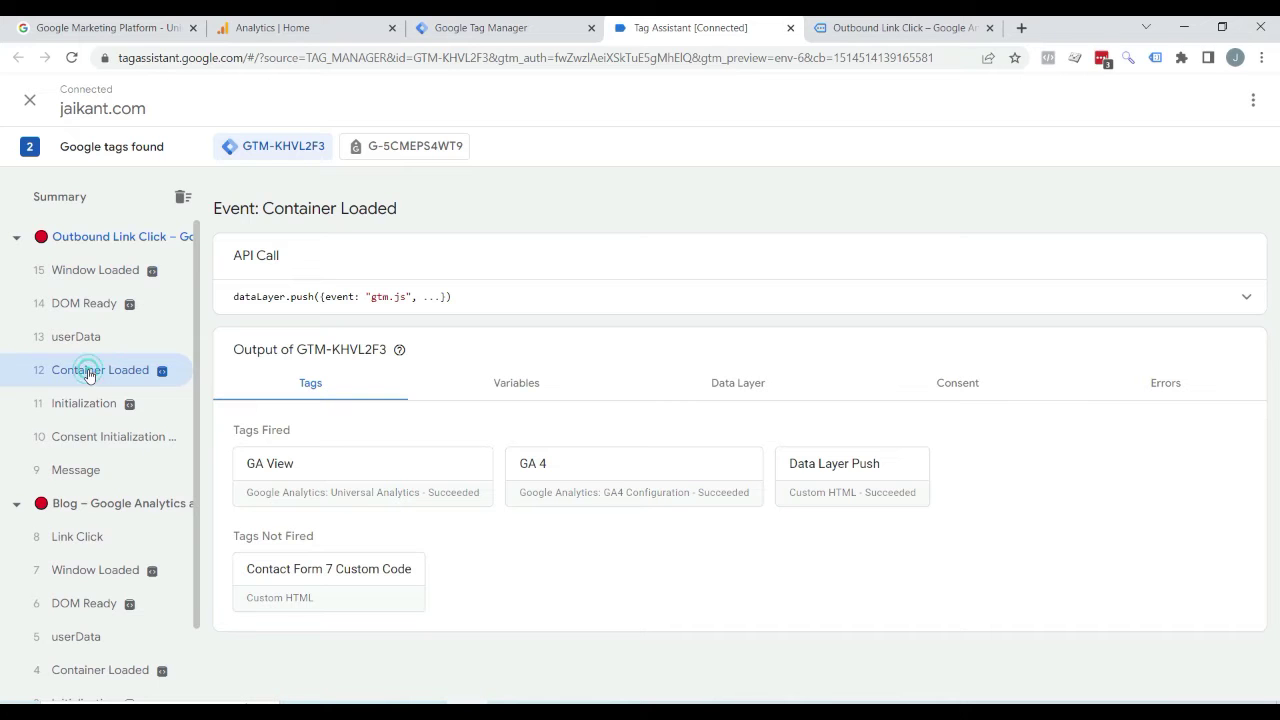
left_click(596, 474)
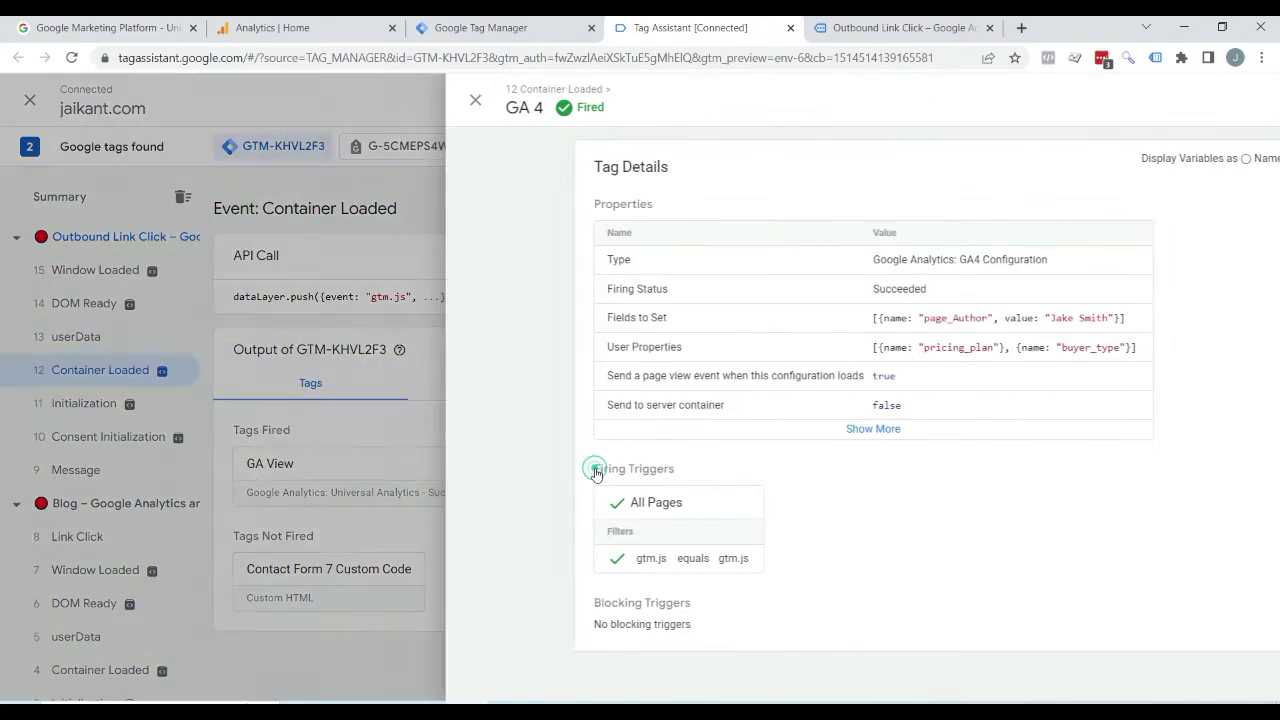
left_click(640, 426)
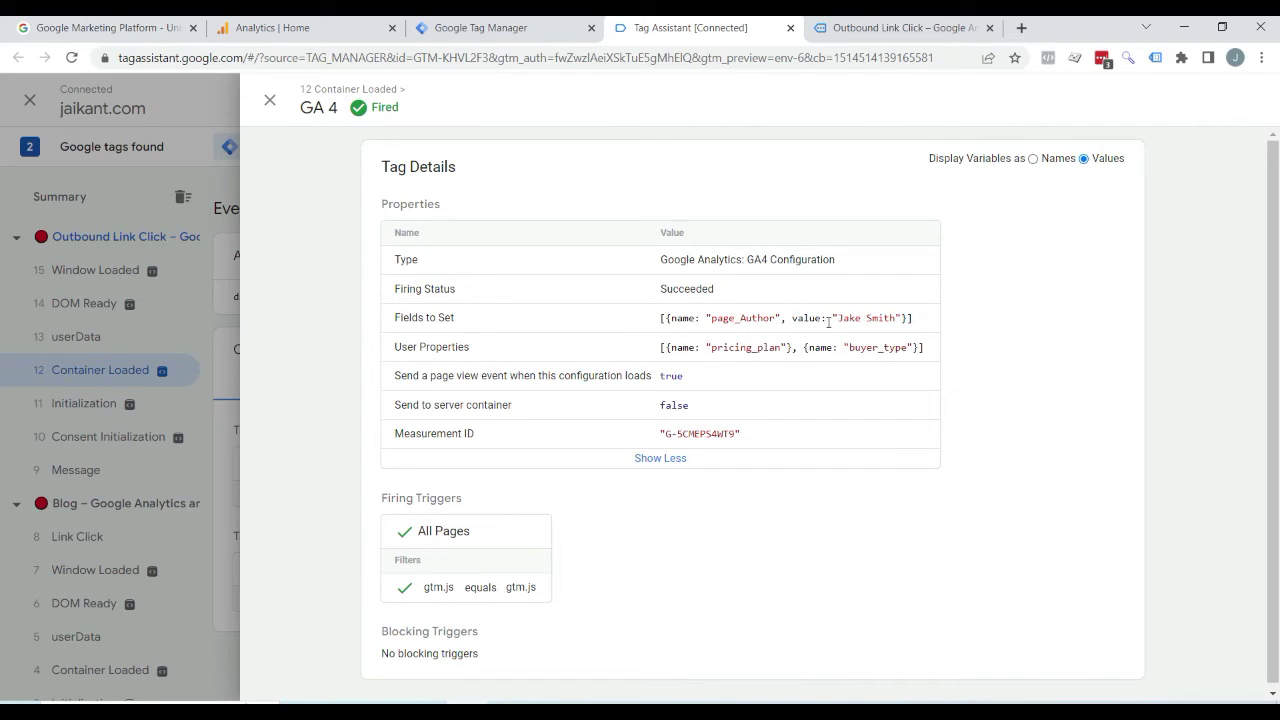
Verify page_Author matches the author on the How To Create Custom Report post, then go to Analytics
left_click(882, 30)
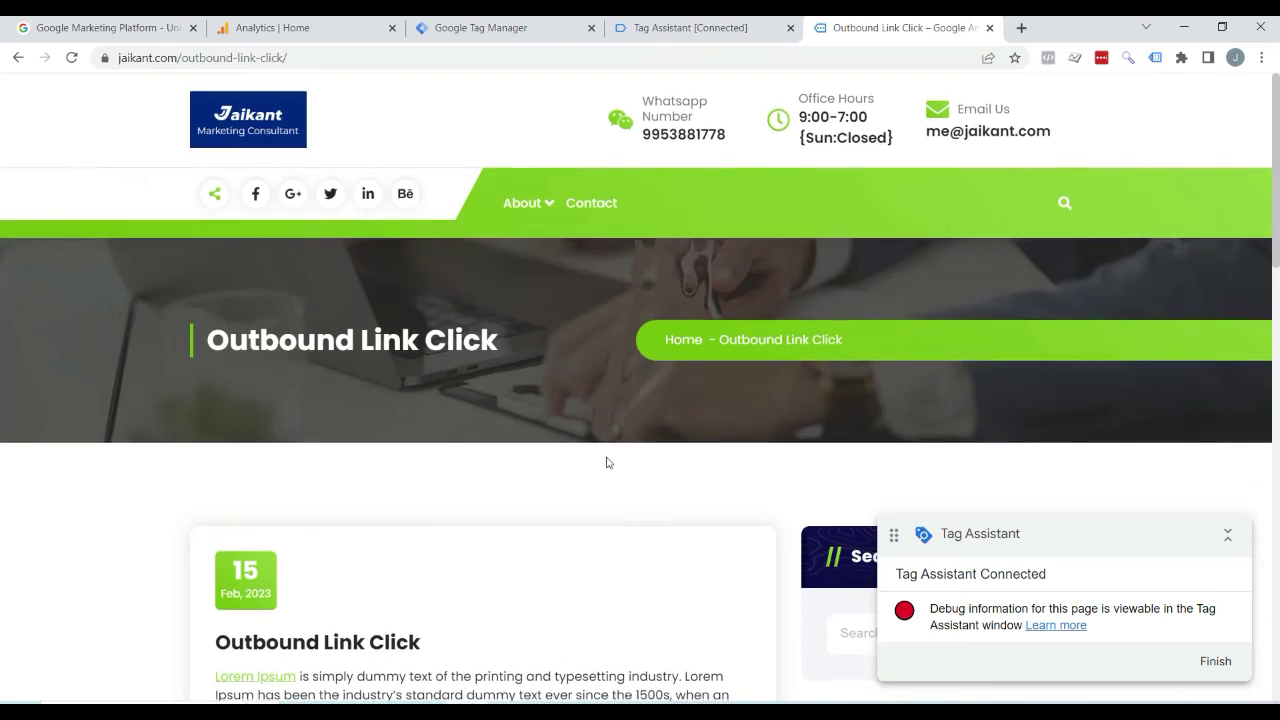
scroll(606, 455, "down", 5)
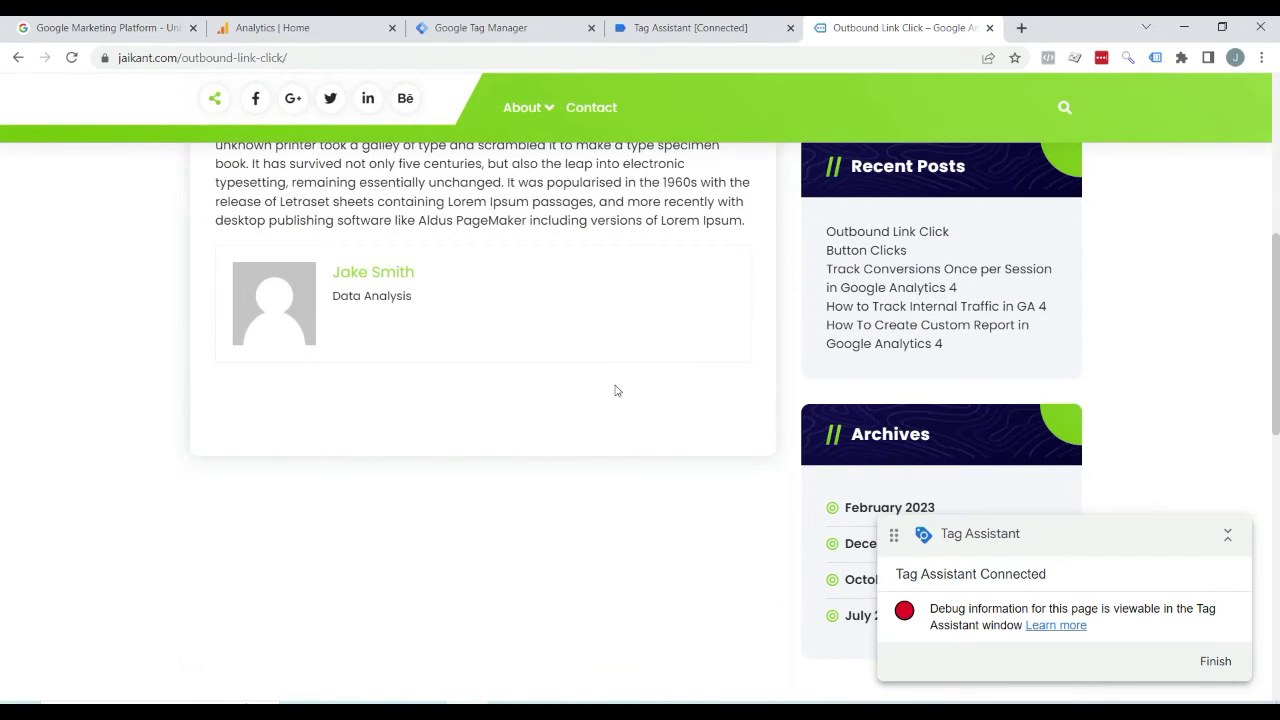
left_click(910, 332)
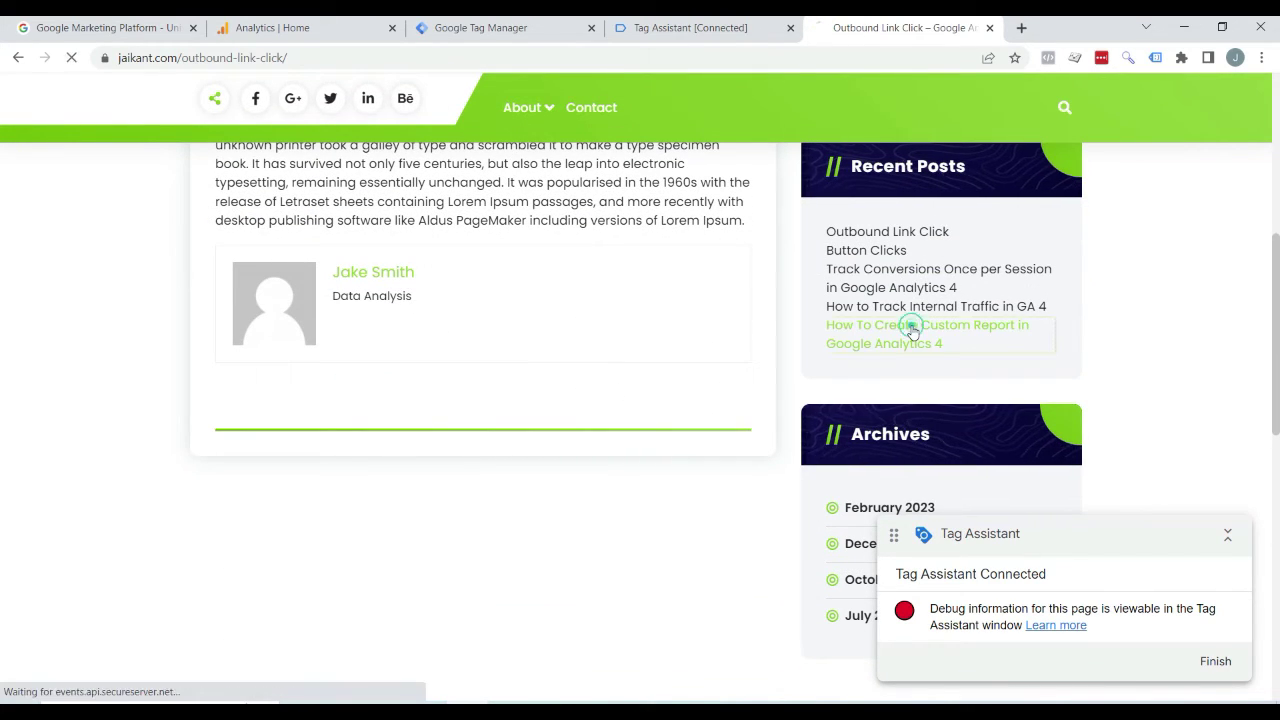
left_click(680, 28)
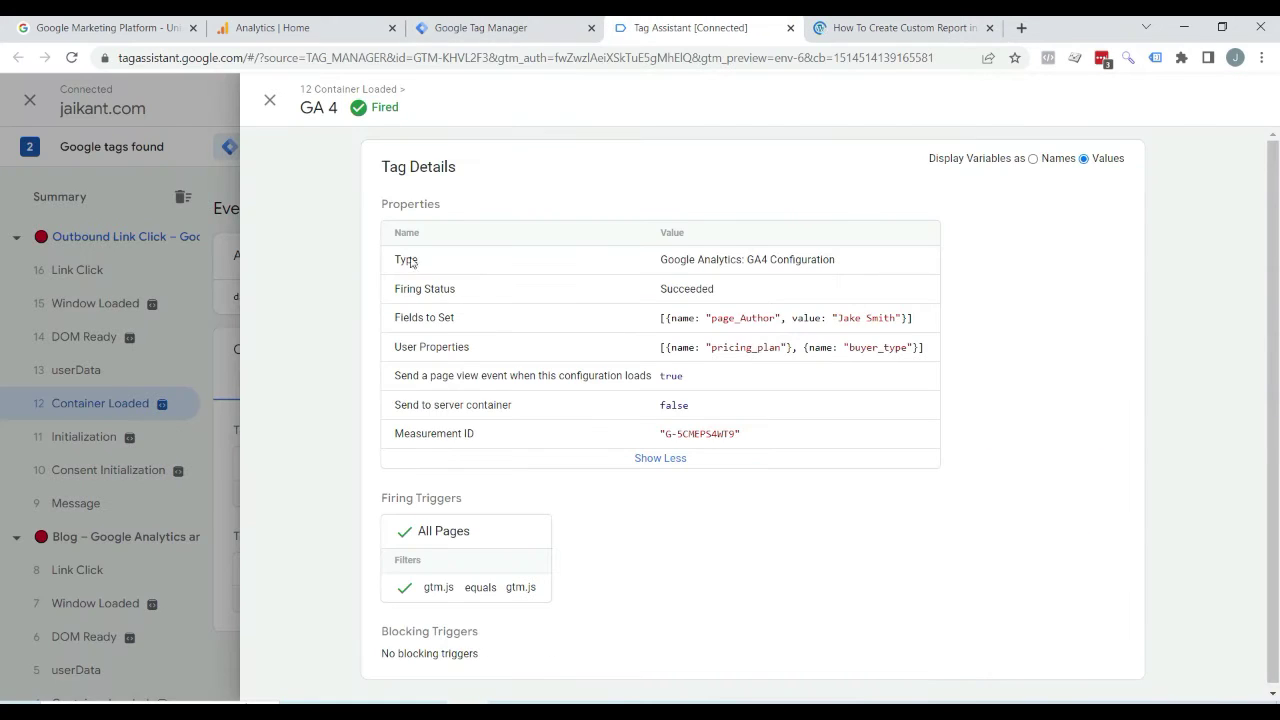
left_click(270, 103)
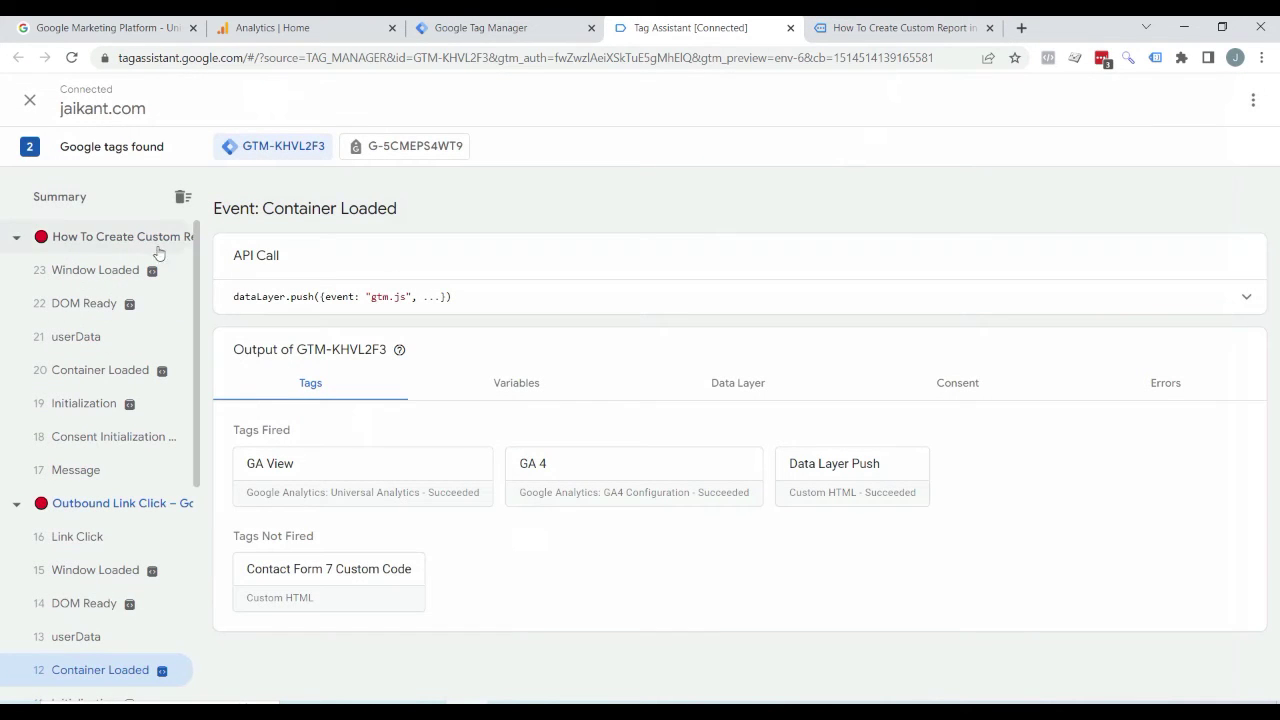
left_click(80, 378)
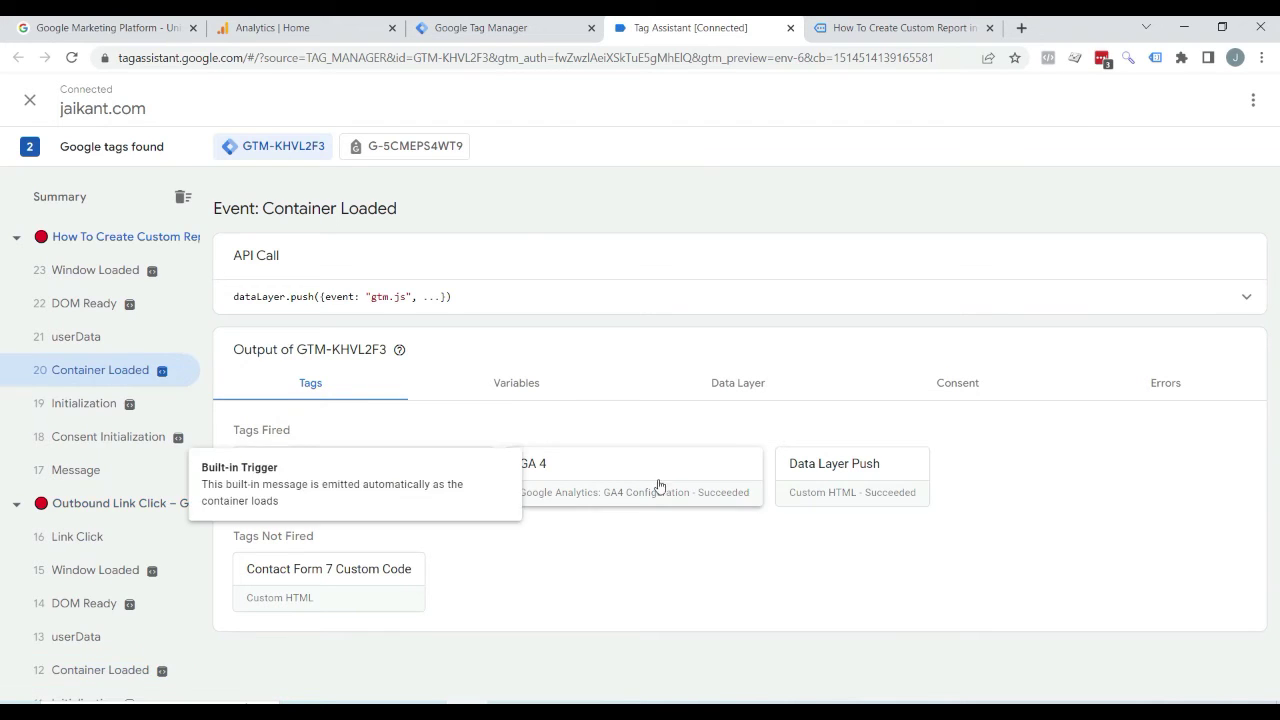
left_click(600, 475)
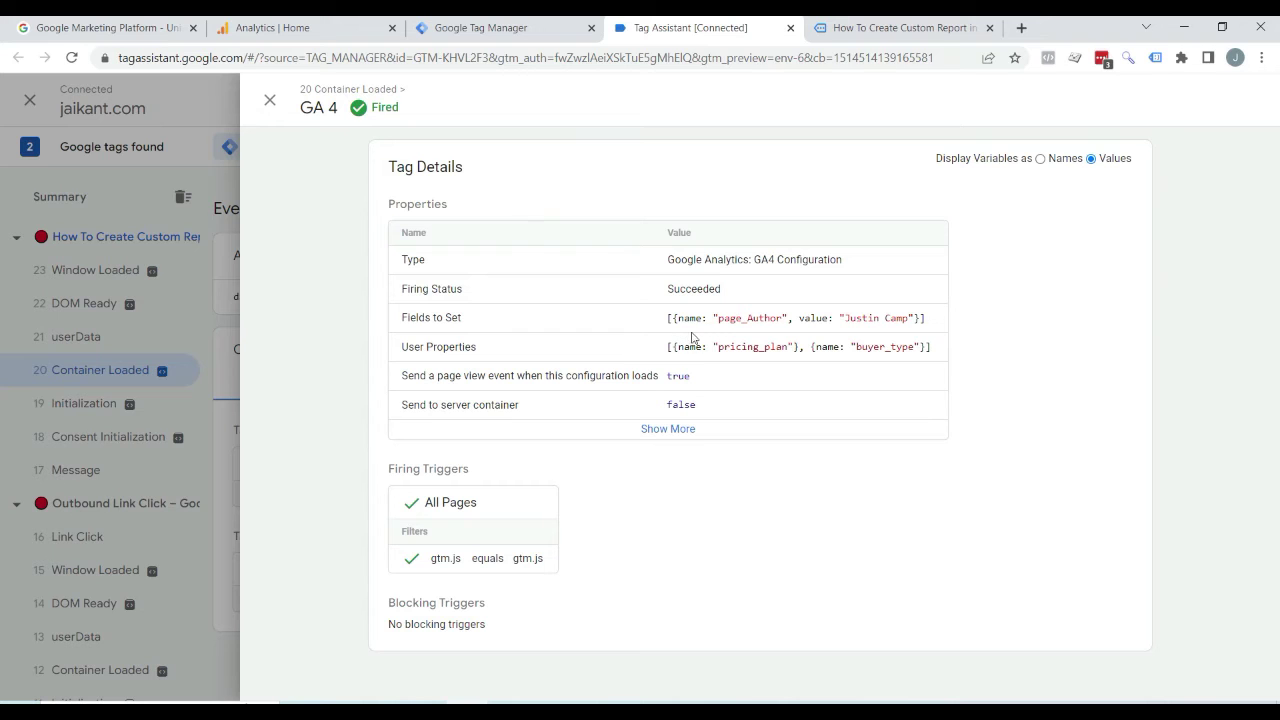
left_click(866, 22)
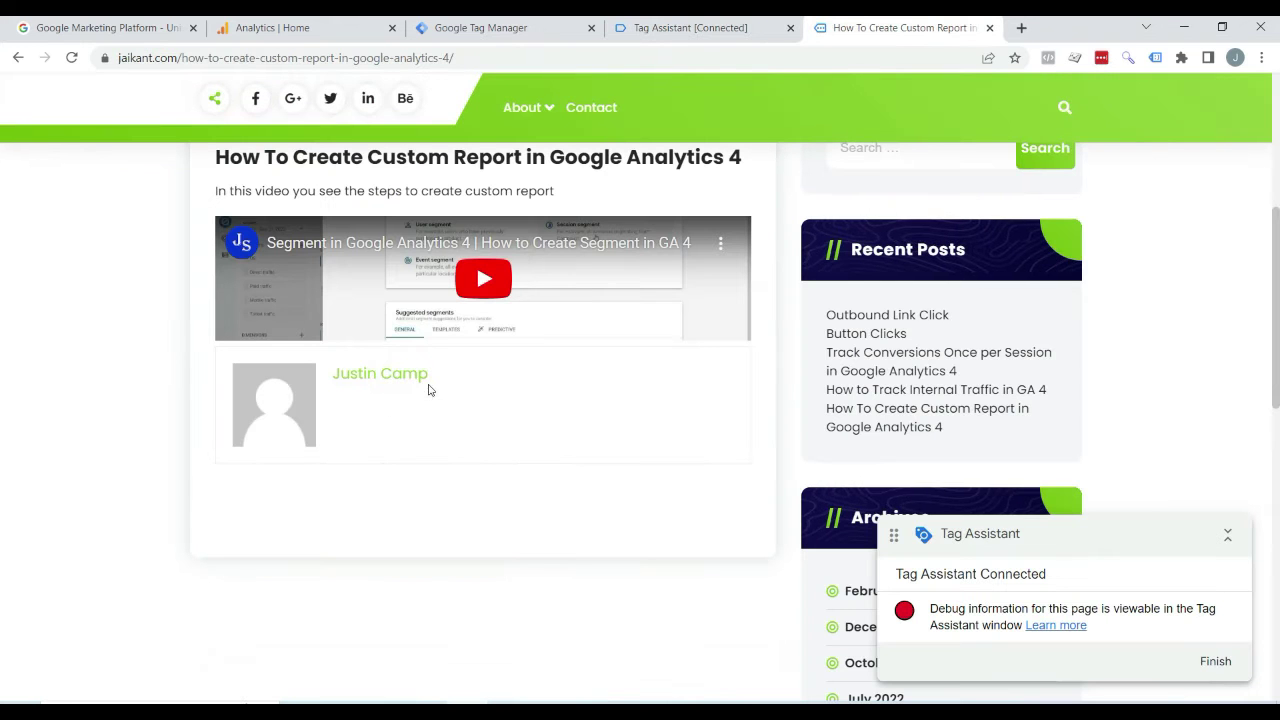
left_click(684, 22)
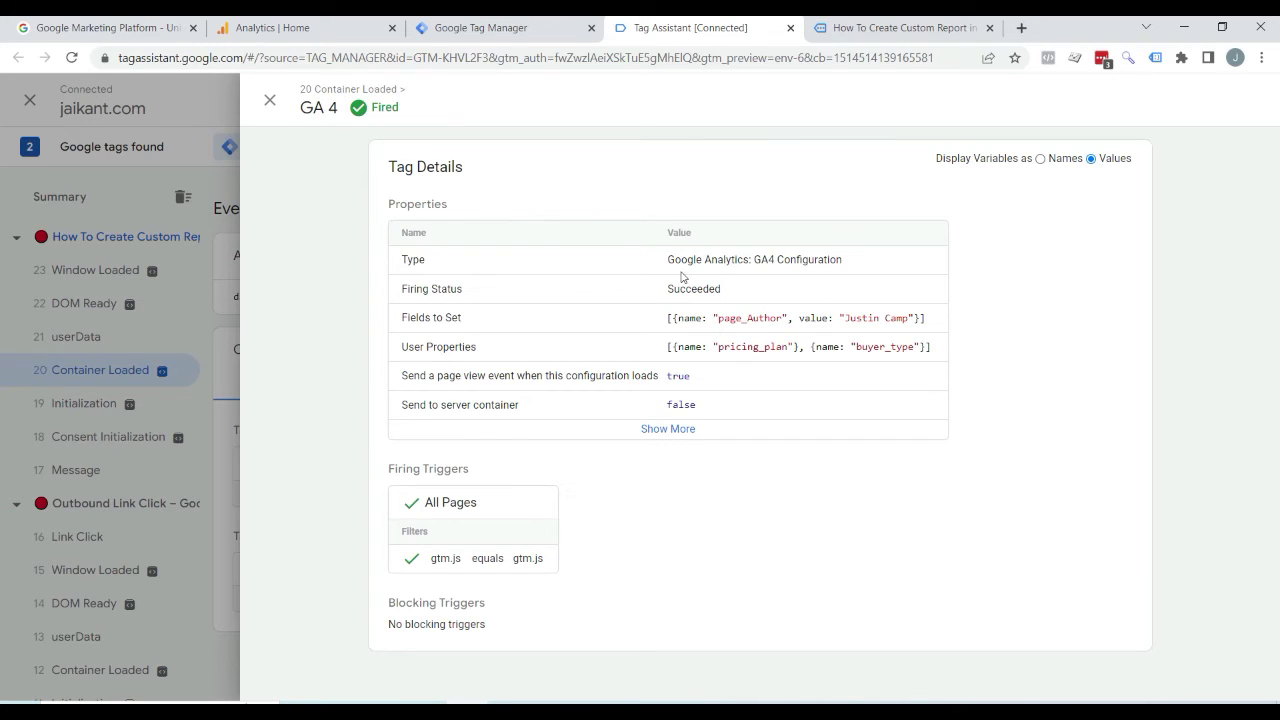
key("ctrl+2")
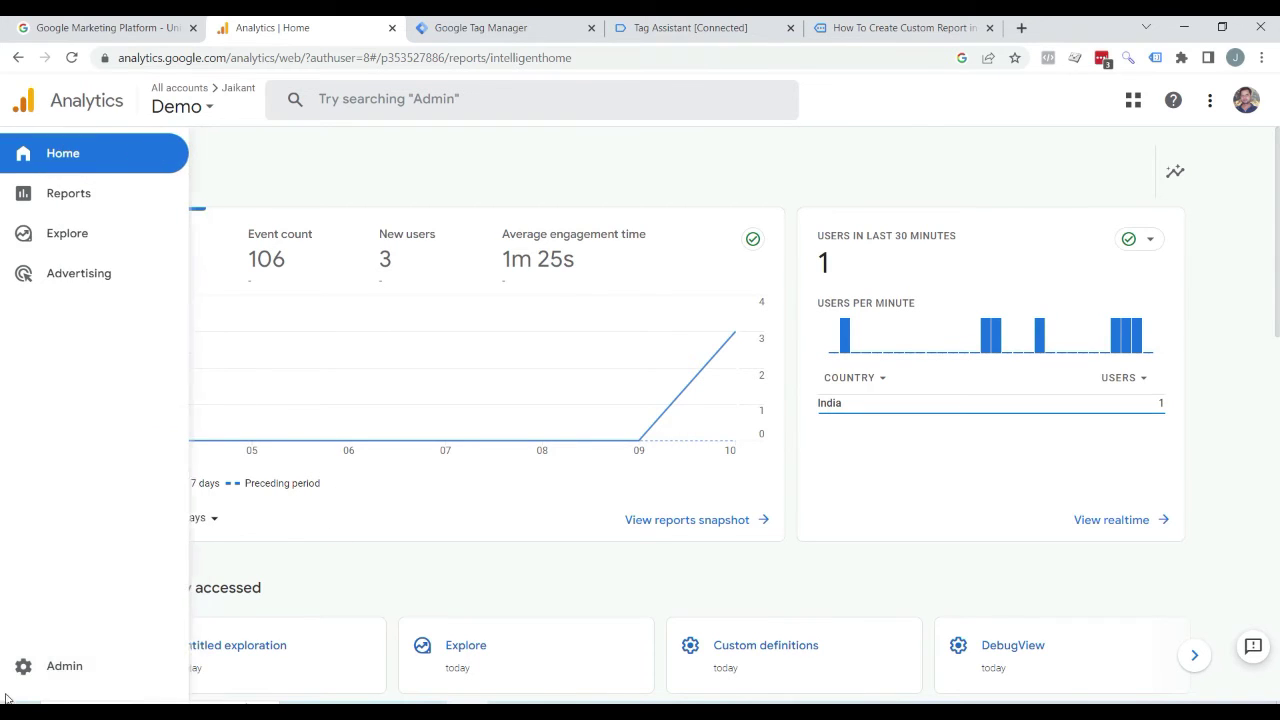
Open DebugView from Admin and check the latest page_view event's page_Author value
left_click(59, 676)
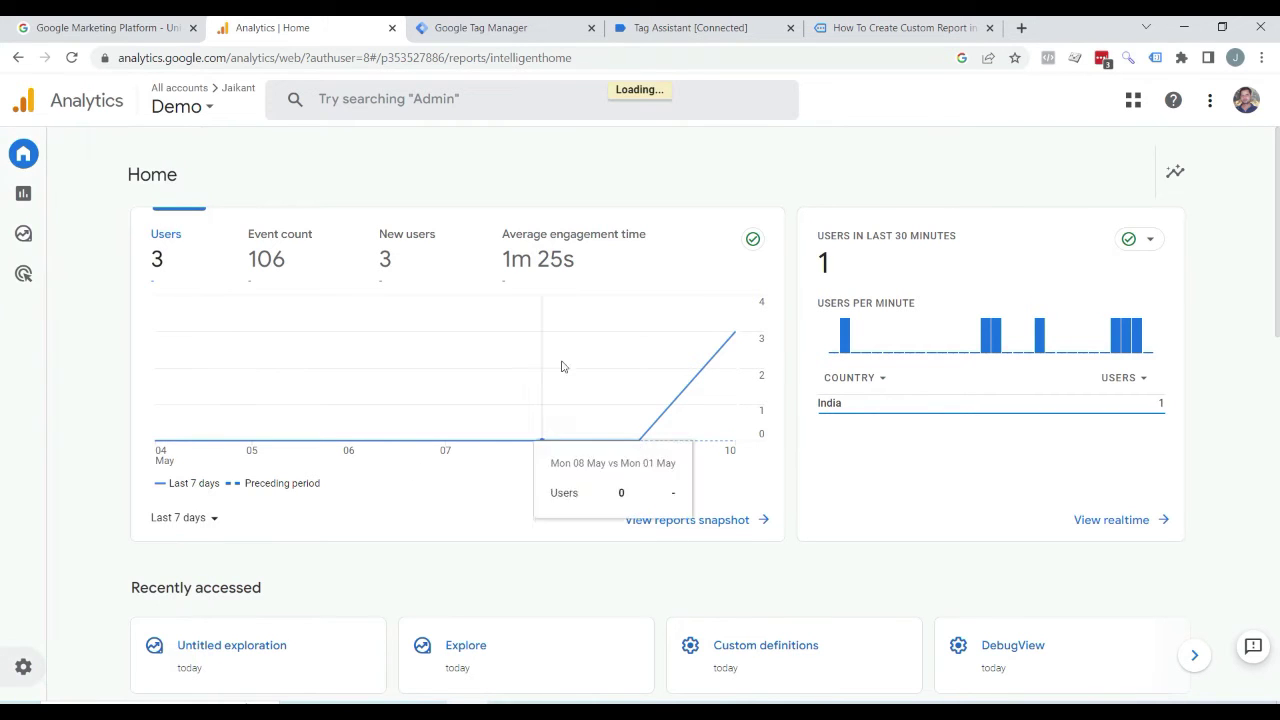
scroll(677, 480, "down", 3)
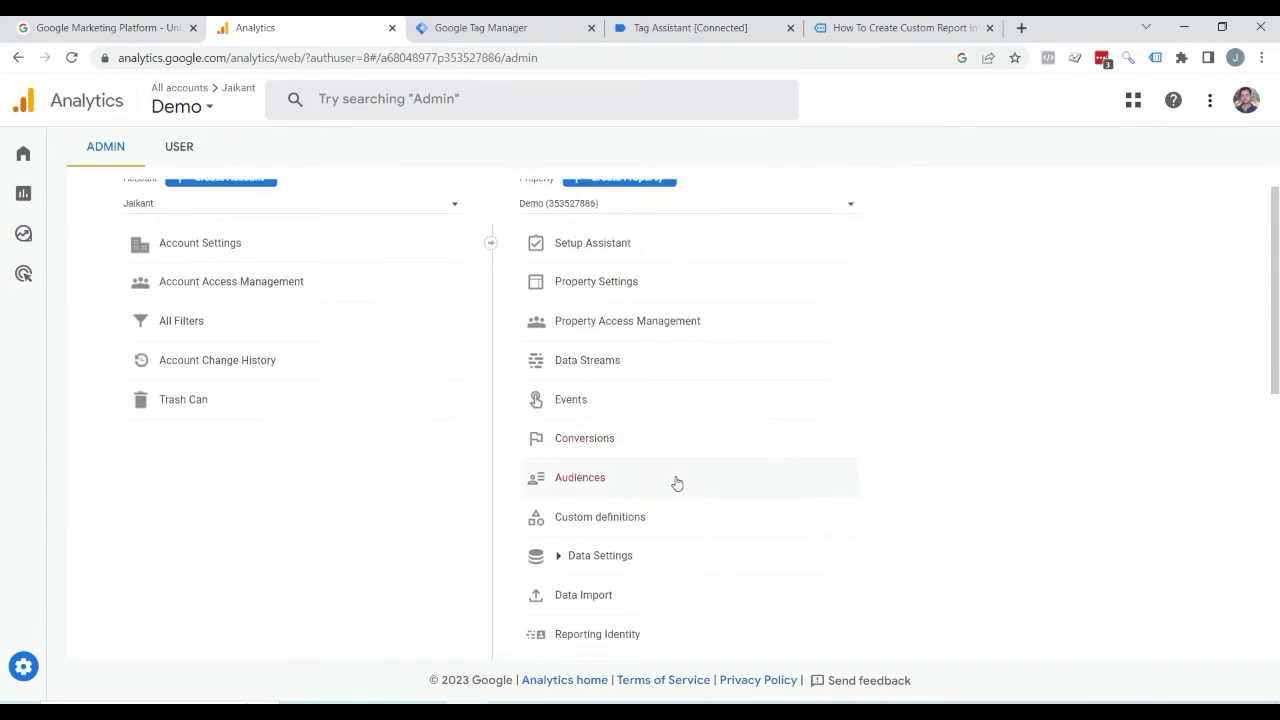
scroll(677, 483, "down", 2)
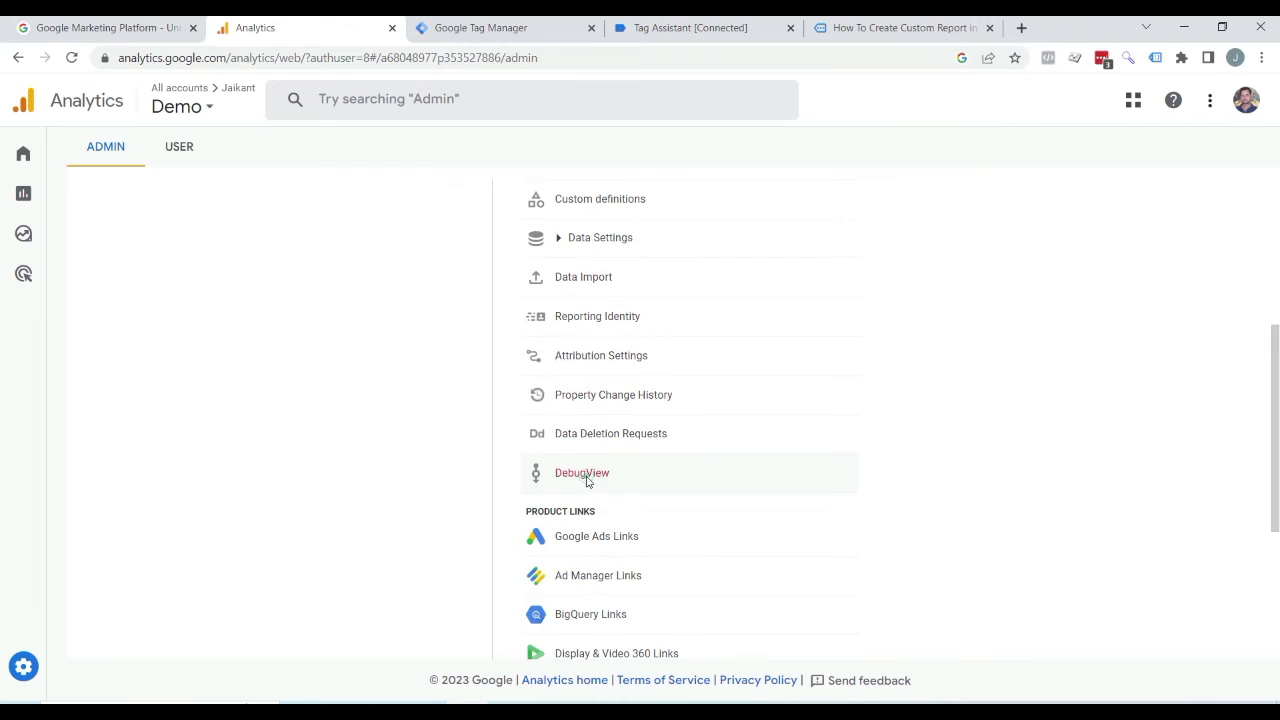
left_click(586, 481)
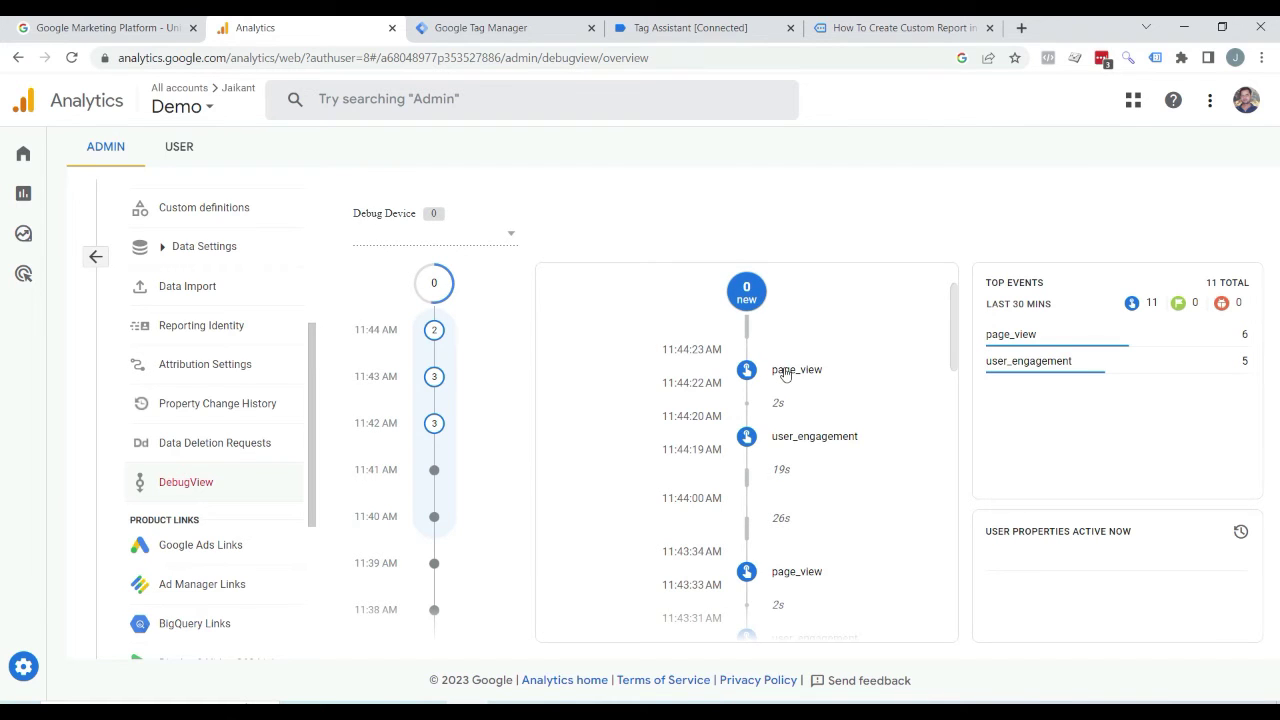
left_click(786, 371)
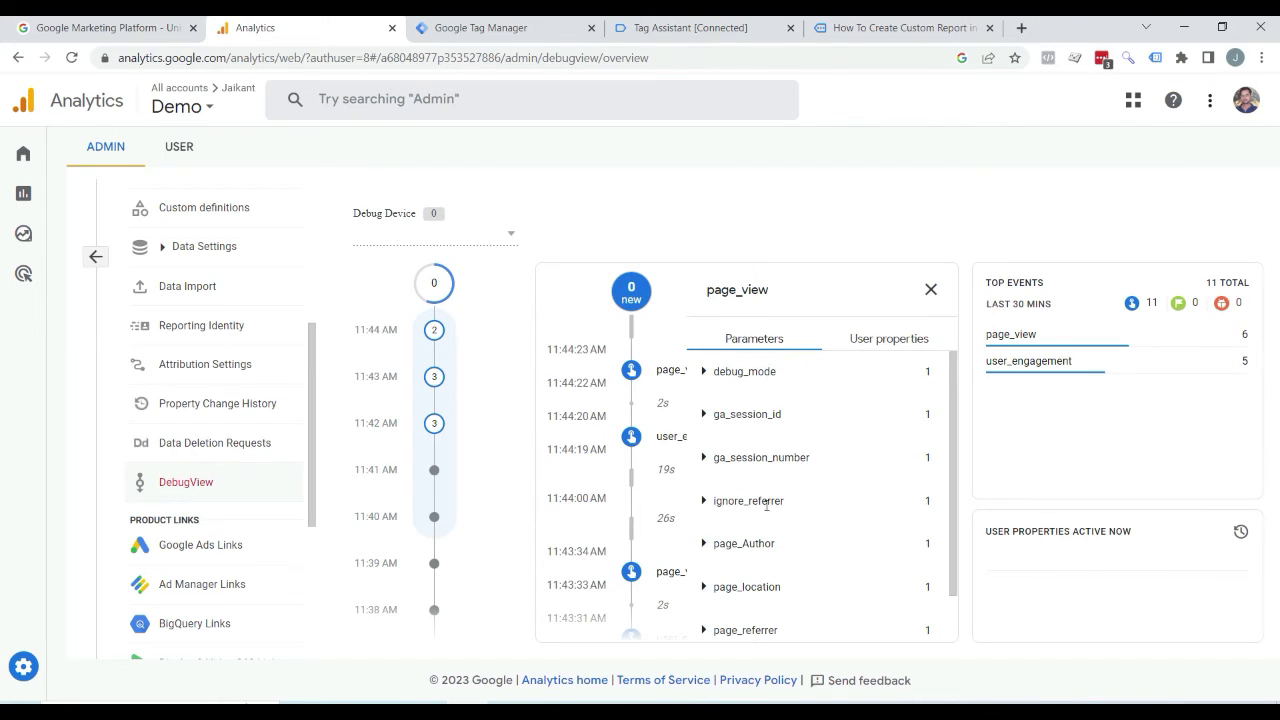
left_click(706, 548)
Check the page_Author value on an earlier page_view event as well
scroll(715, 520, "down", 1)
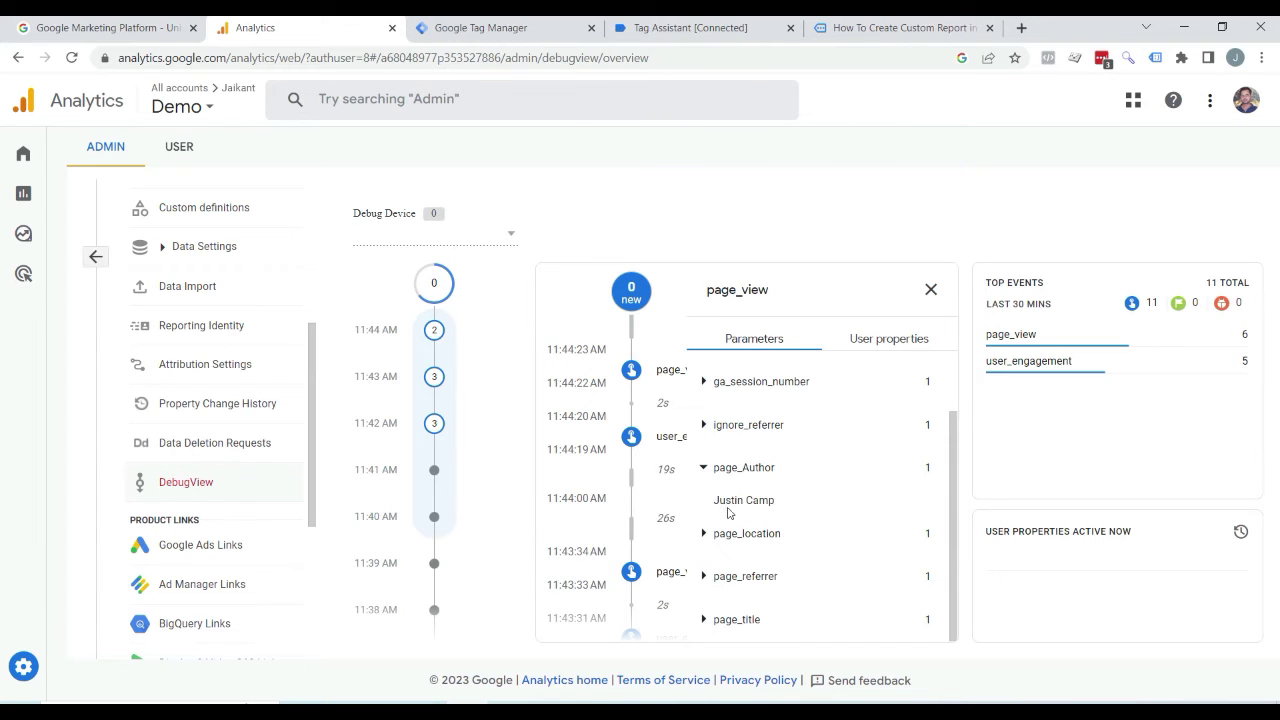
left_click(930, 289)
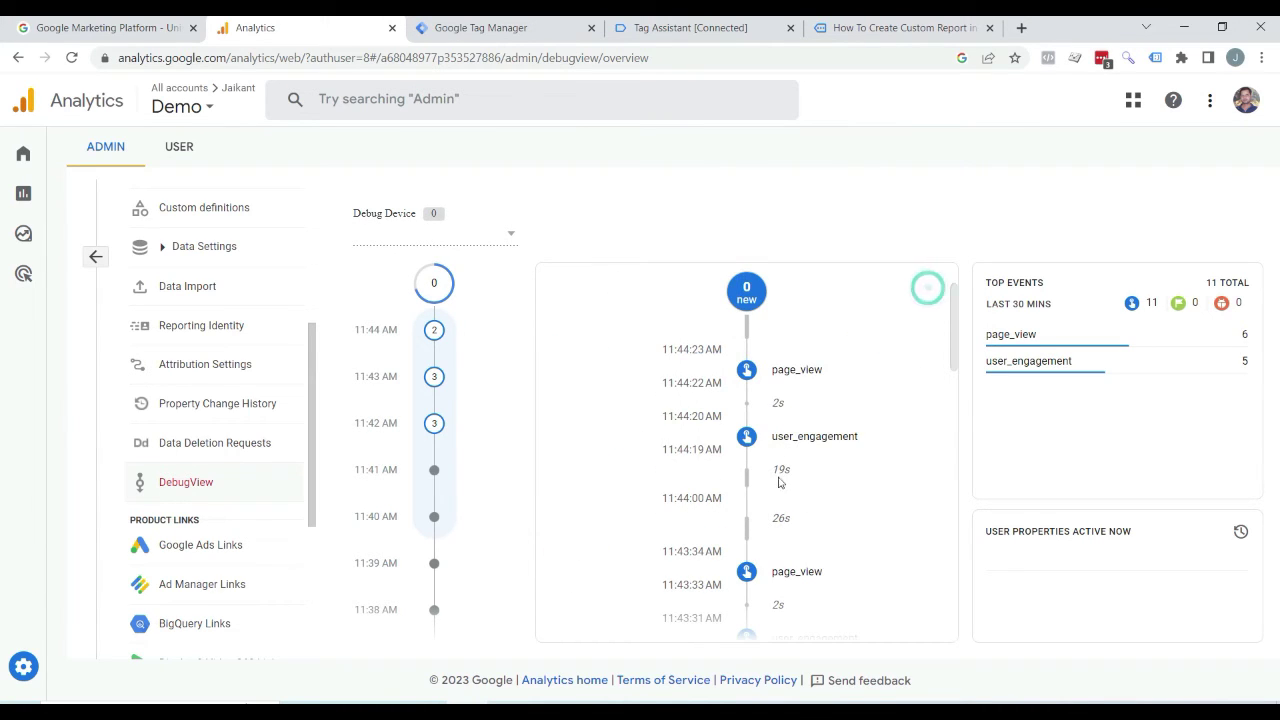
scroll(805, 445, "down", 2)
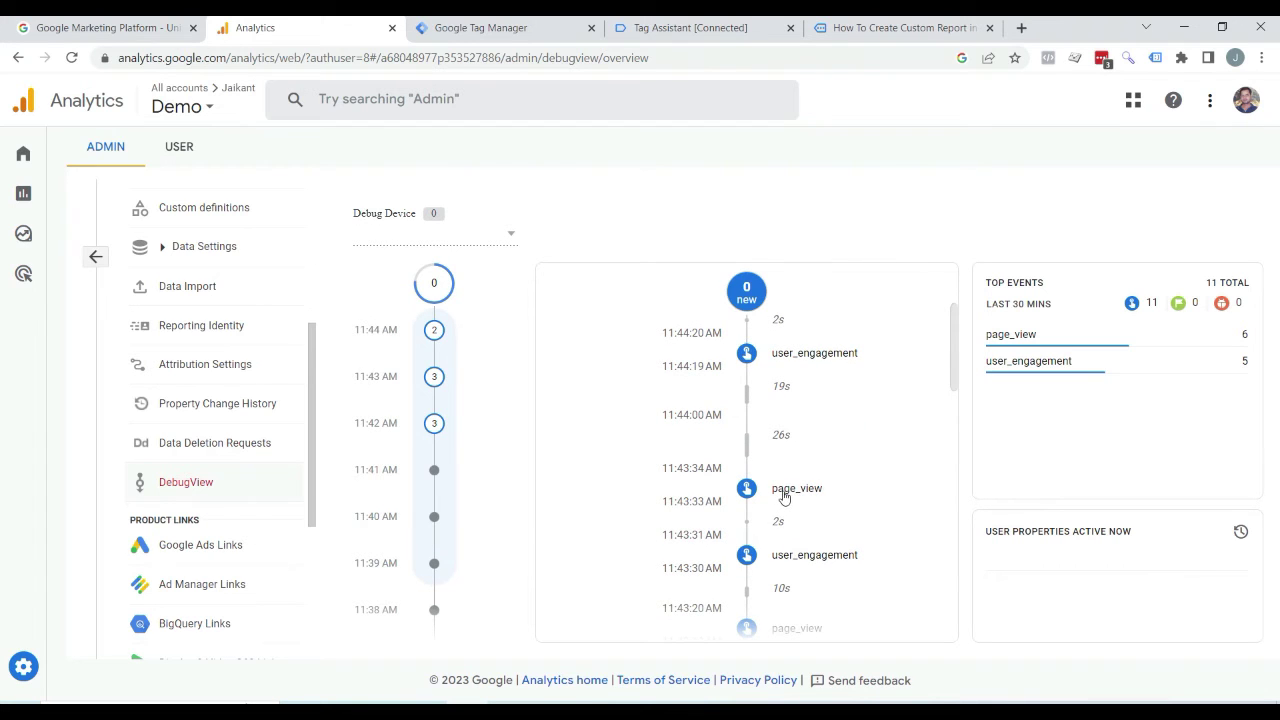
left_click(786, 492)
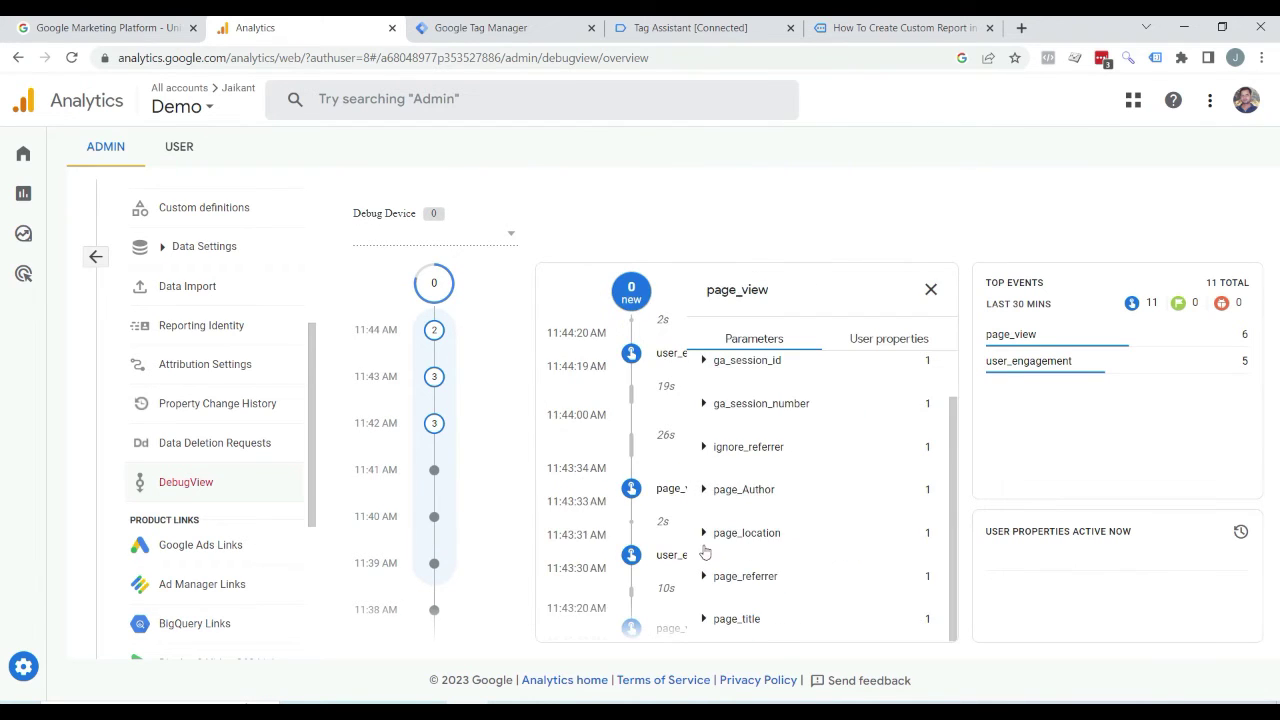
left_click(705, 491)
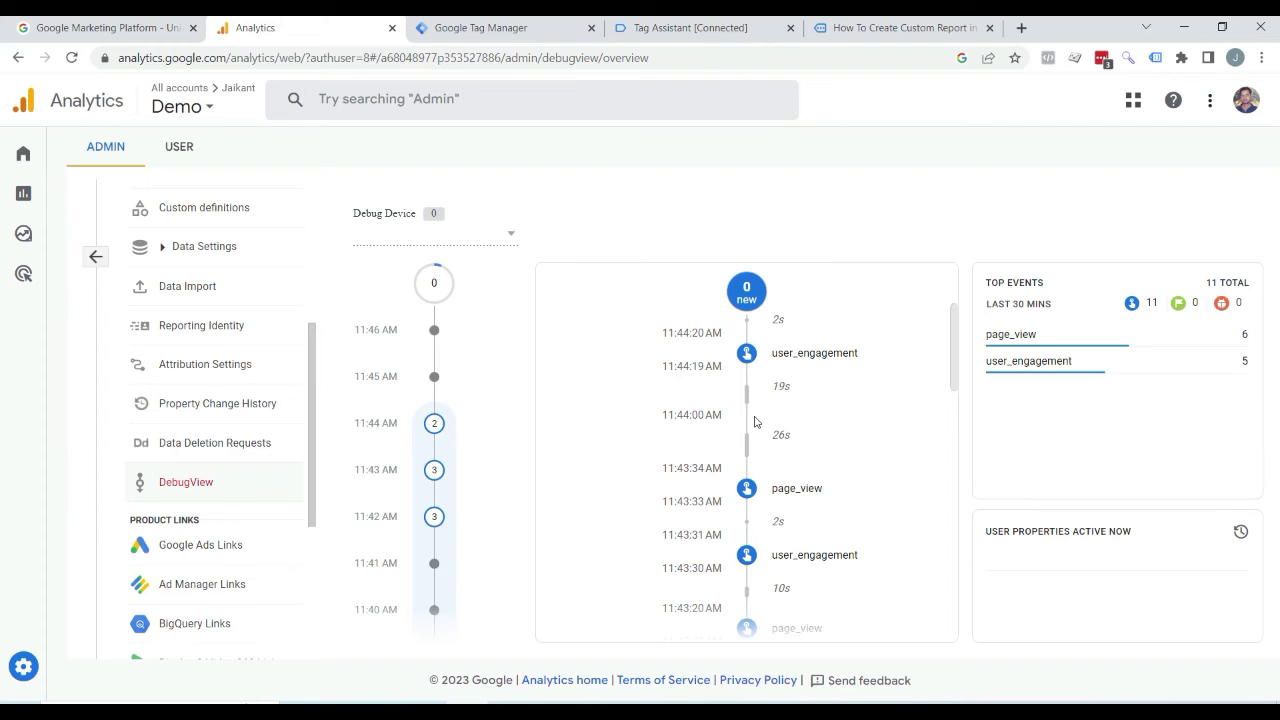
scroll(226, 409, "up", 1)
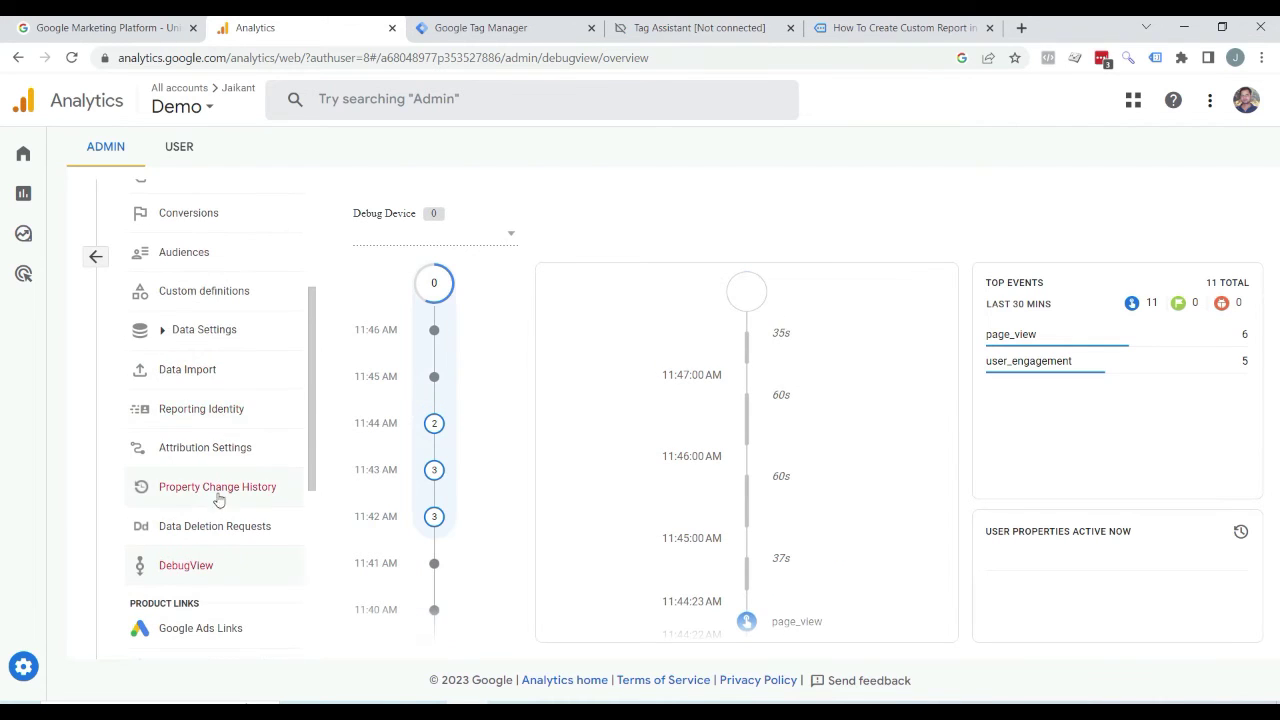
Start a new custom dimension in Custom definitions and name it 'Page Author'
left_click(207, 290)
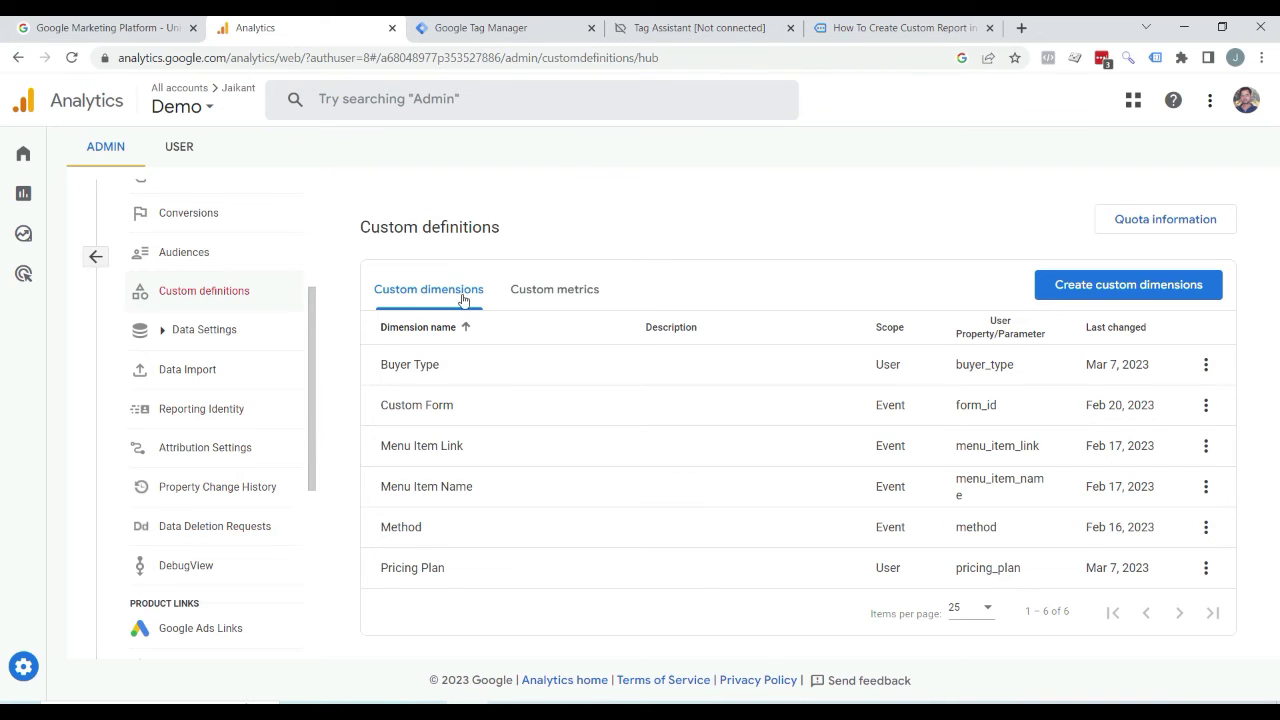
left_click(1148, 290)
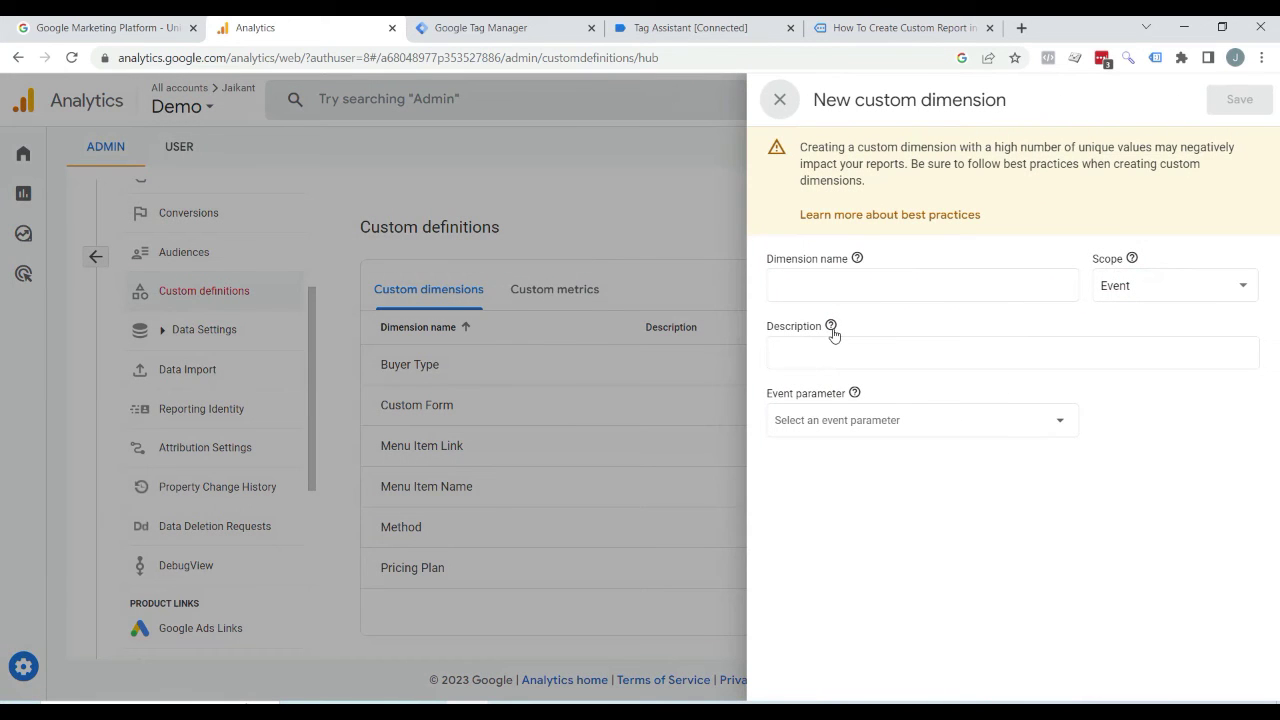
left_click(843, 342)
left_click(809, 289)
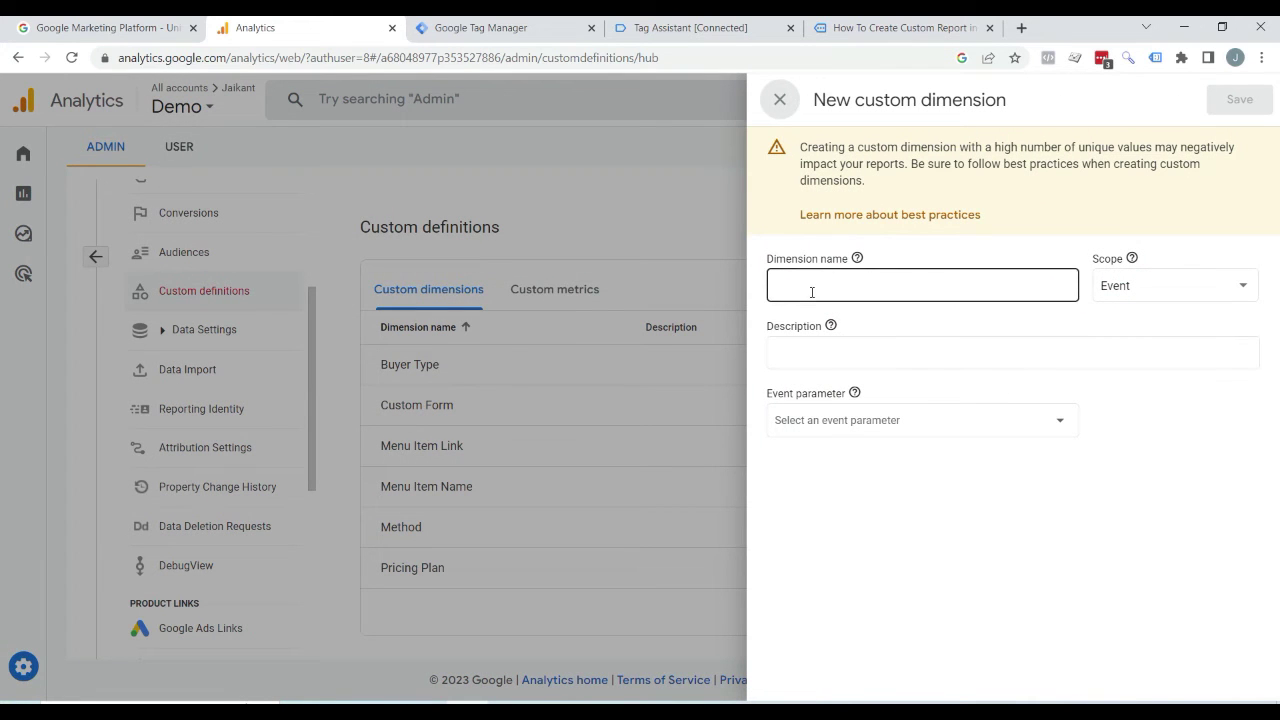
left_click(788, 308)
left_click(804, 286)
left_click(824, 288)
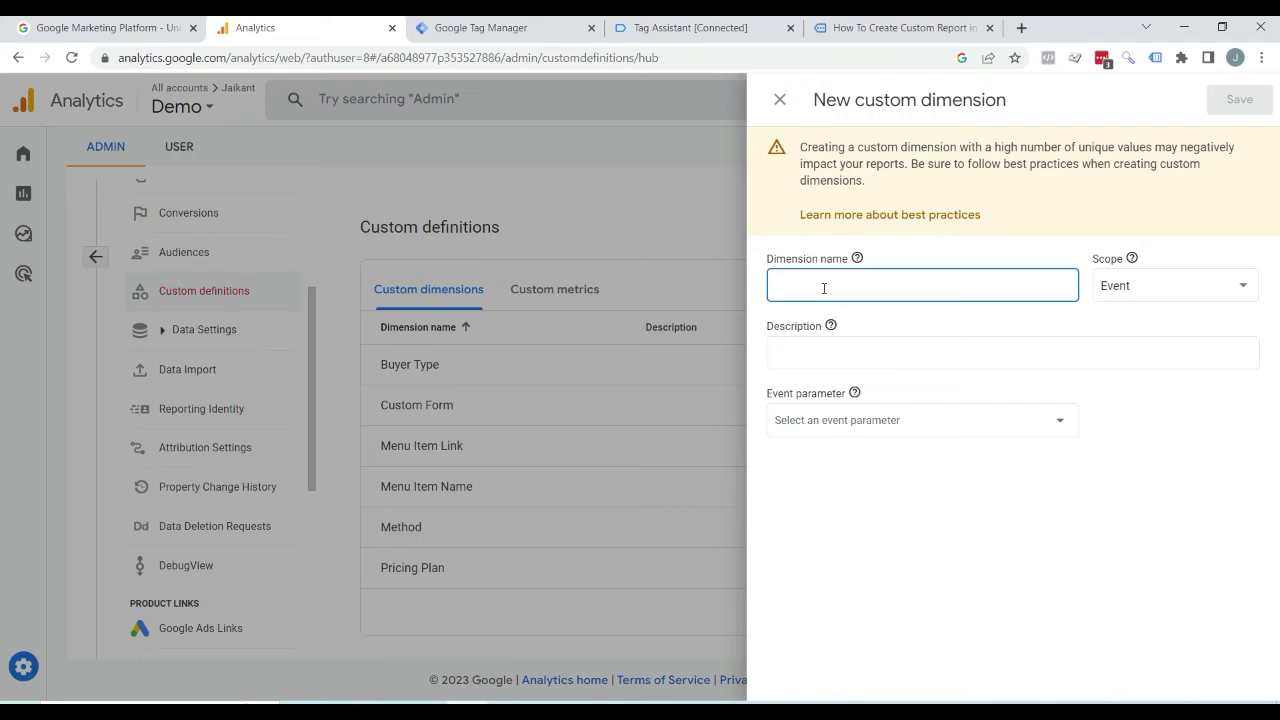
type("Page Author")
Copy the page_Author field name from the GA 4 tag's Fields to Set in Tag Manager
key("ctrl+Tab")
left_click(238, 322)
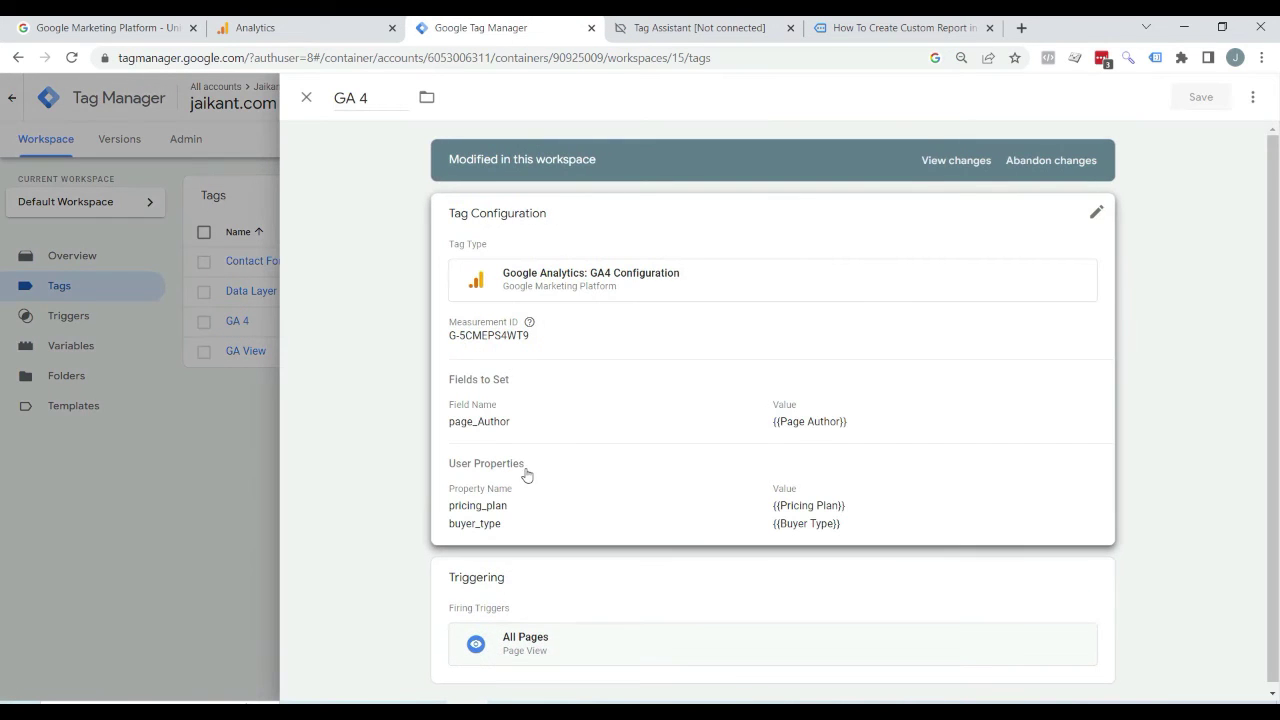
left_click(526, 410)
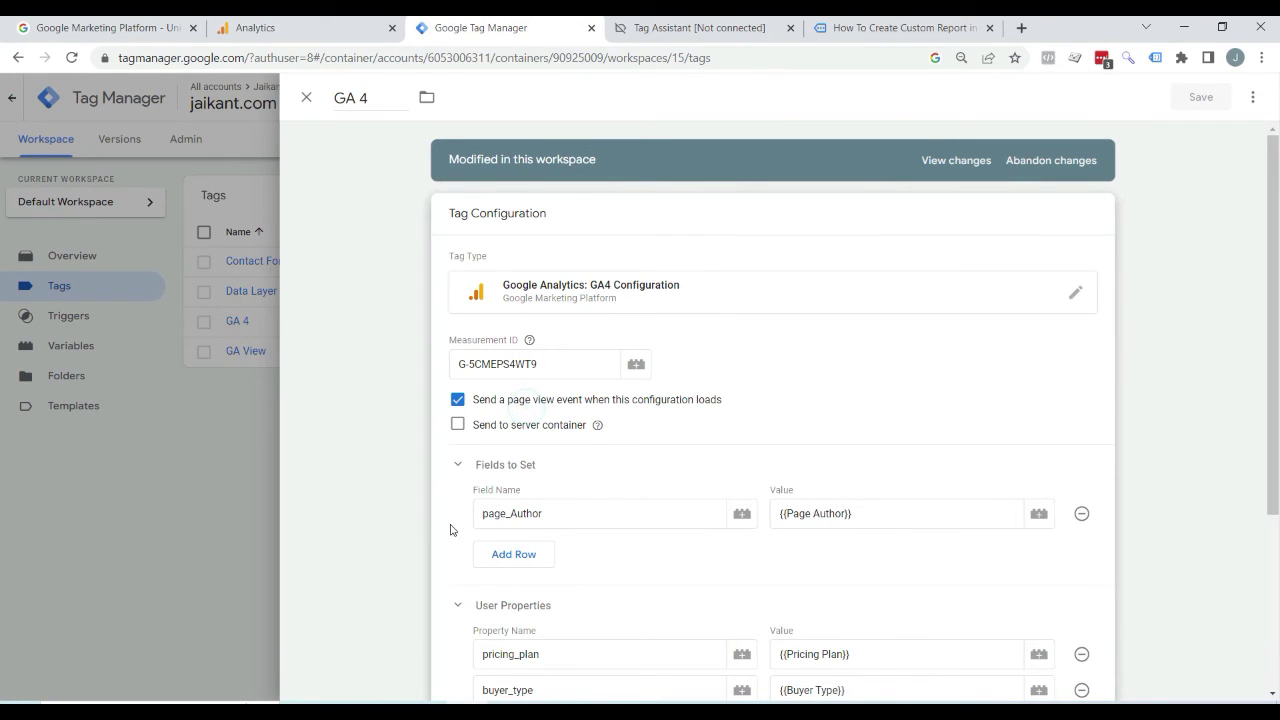
left_click(556, 515)
left_click_drag(556, 515, 481, 515)
right_click(505, 513)
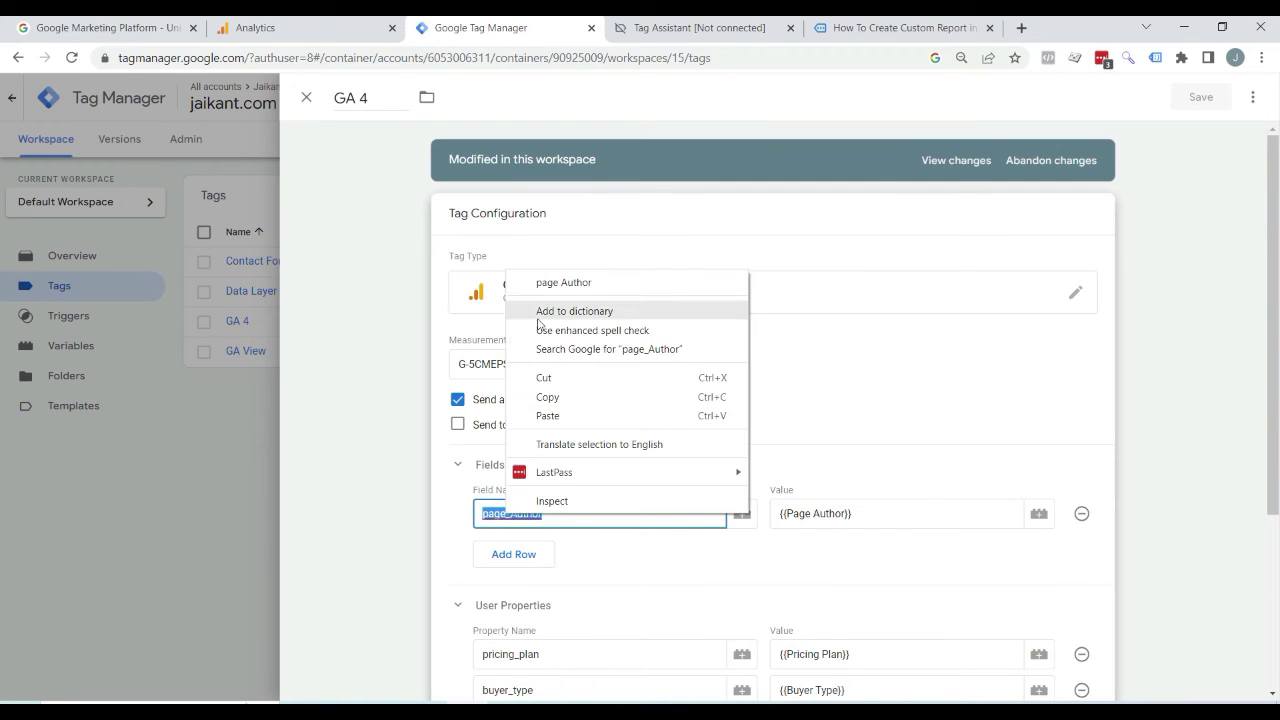
left_click(569, 403)
Paste page_Author as the dimension's event parameter and save the custom dimension
key("ctrl+shift+Tab")
left_click(808, 424)
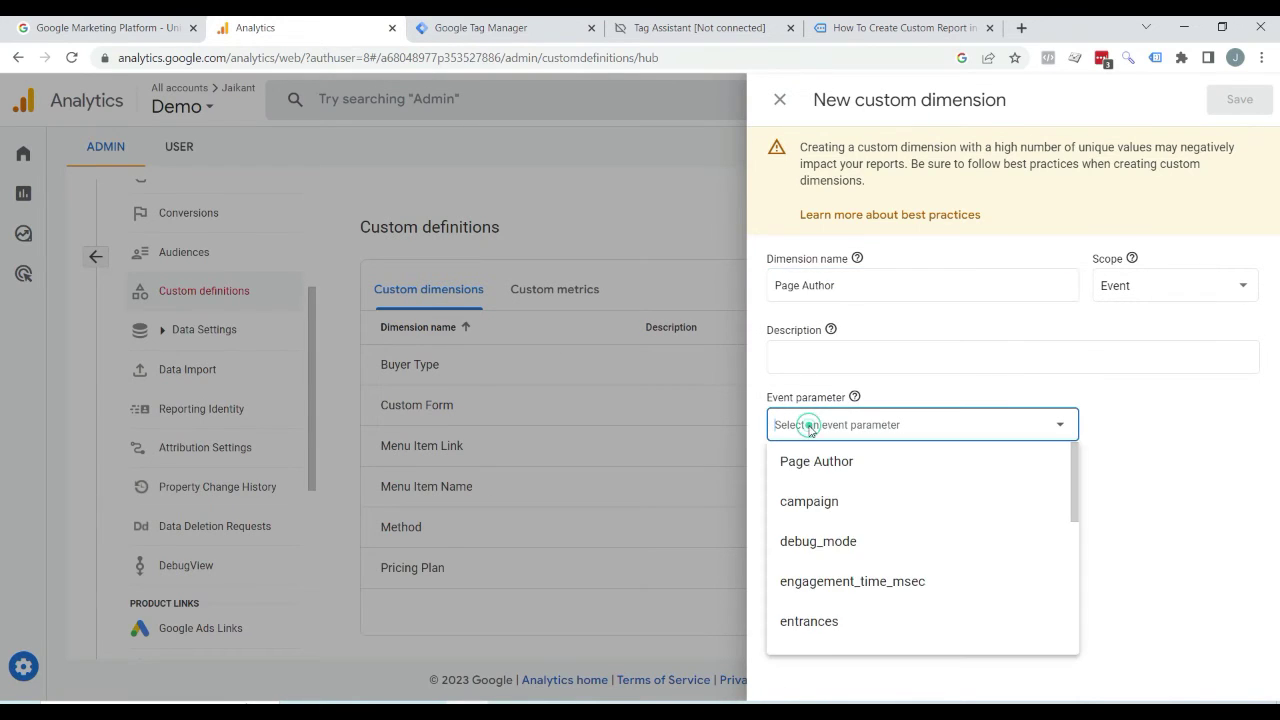
right_click(808, 424)
left_click(858, 271)
left_click(1238, 100)
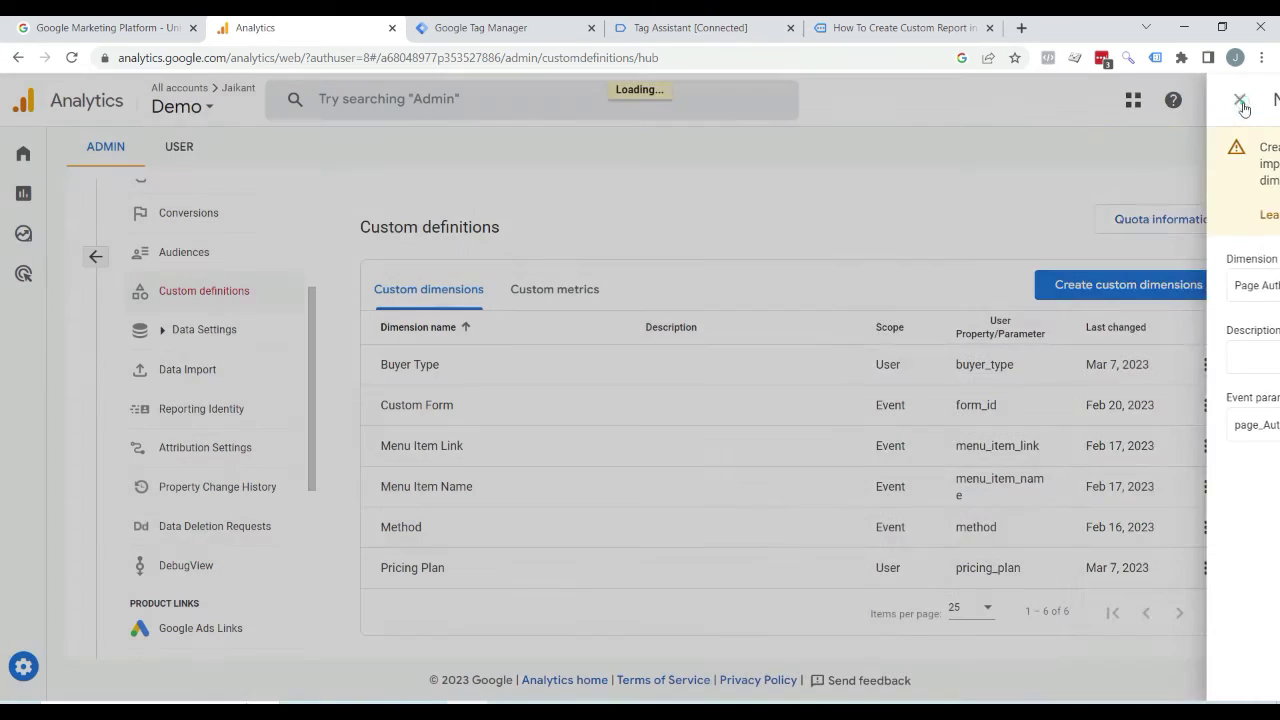
left_click(505, 28)
Submit and publish the container as Version 15 named 'author', then close the summary
left_click(306, 97)
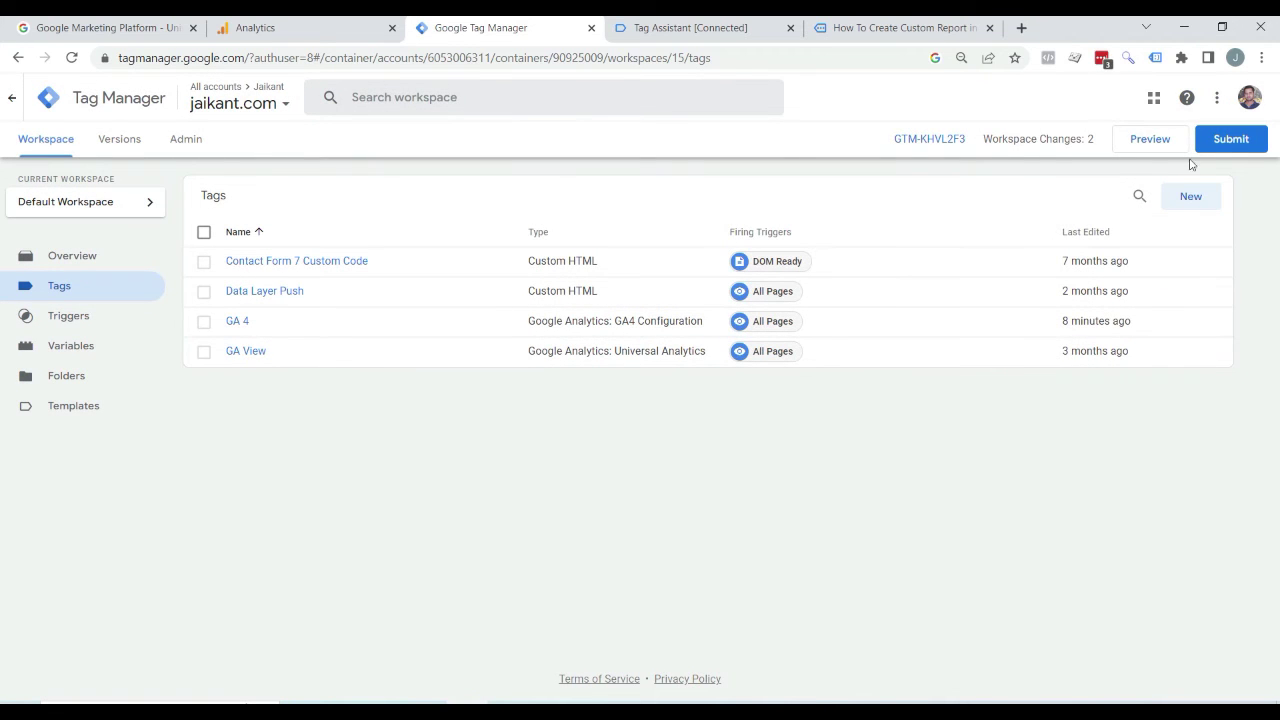
left_click(1226, 140)
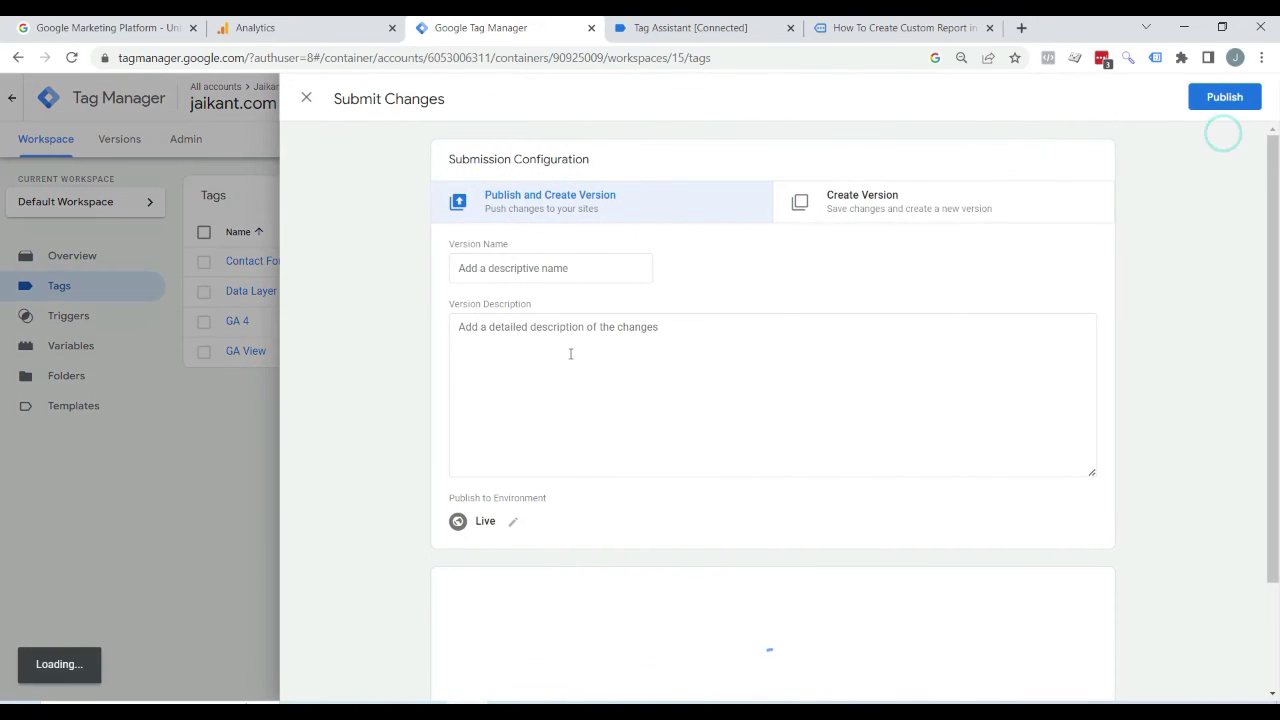
left_click(563, 269)
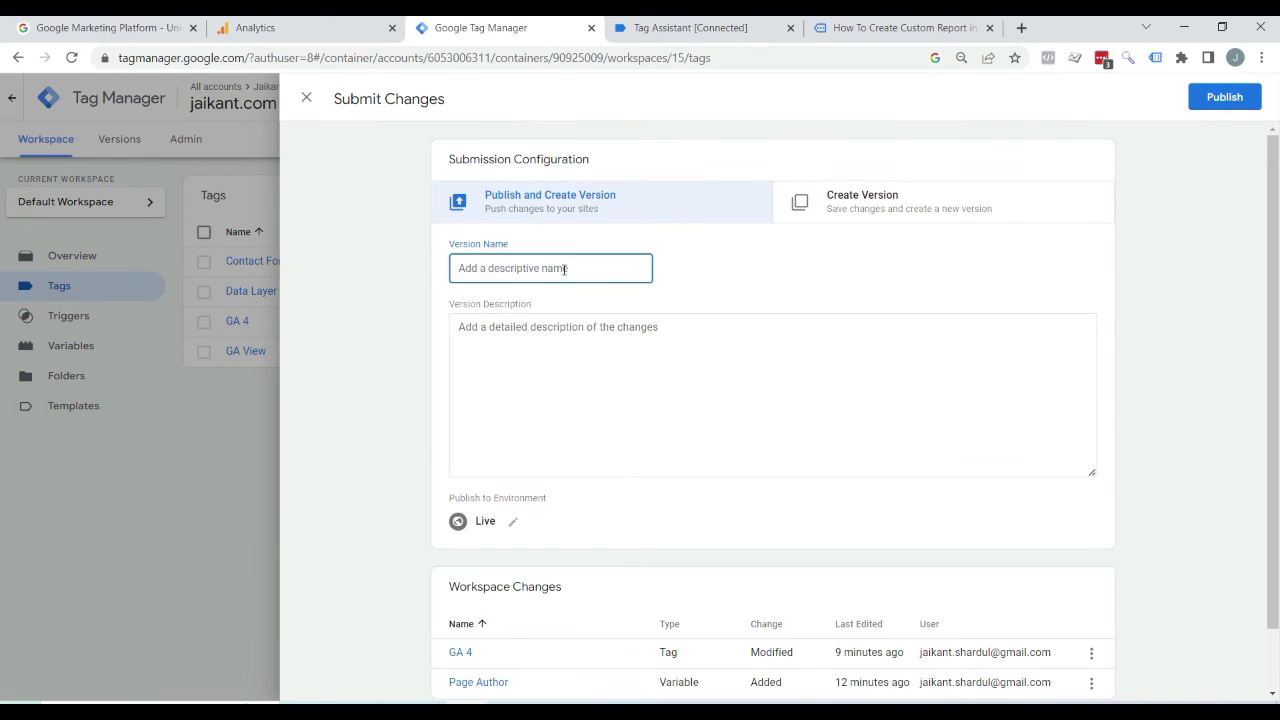
left_click(1226, 97)
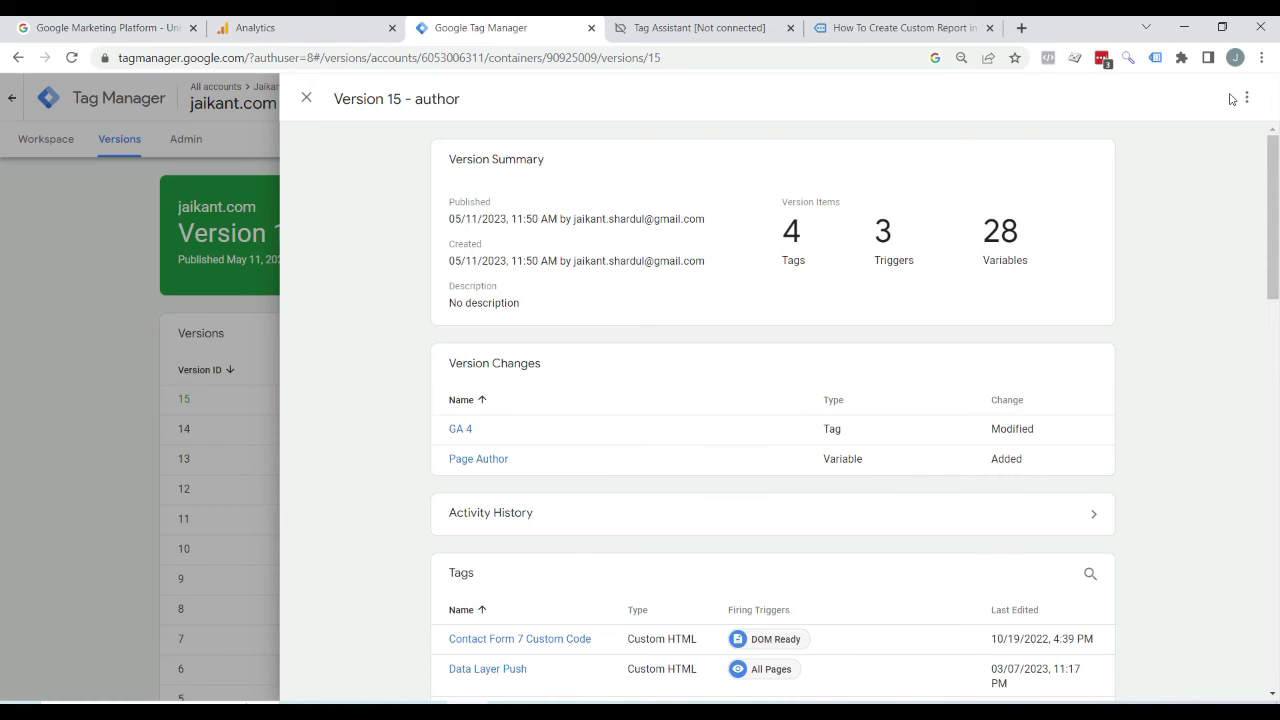
left_click(306, 97)
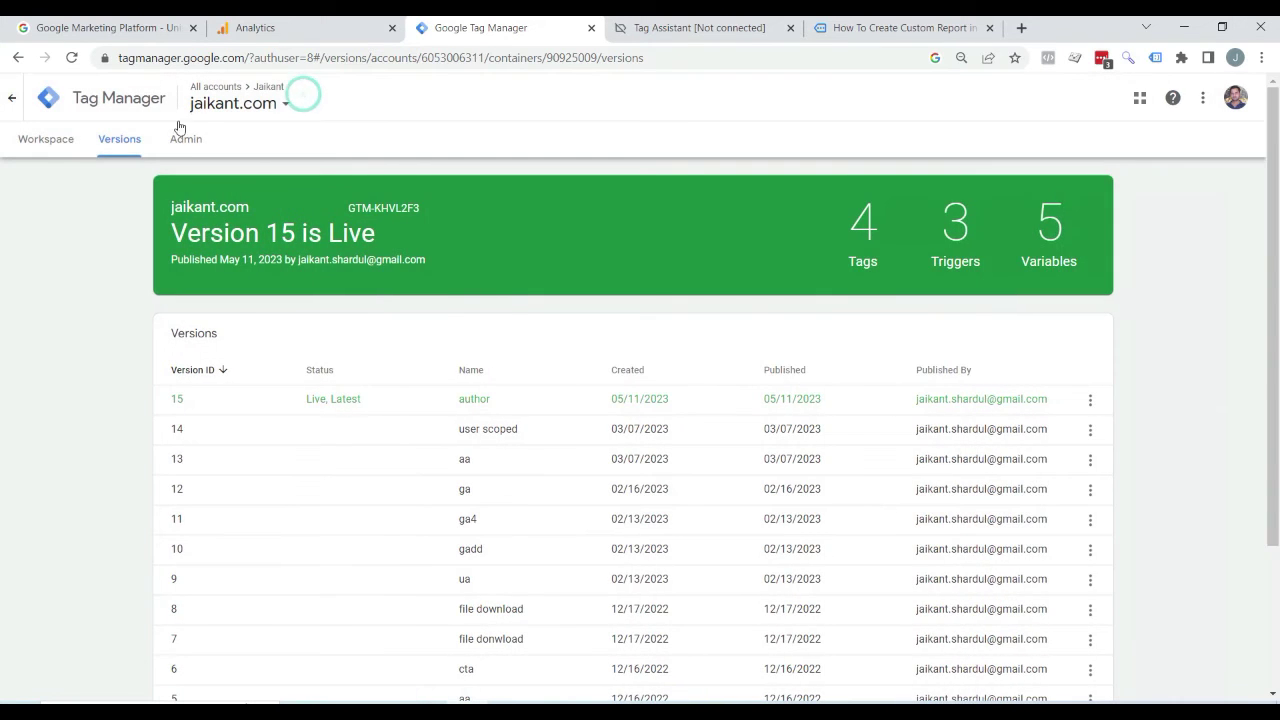
left_click(329, 27)
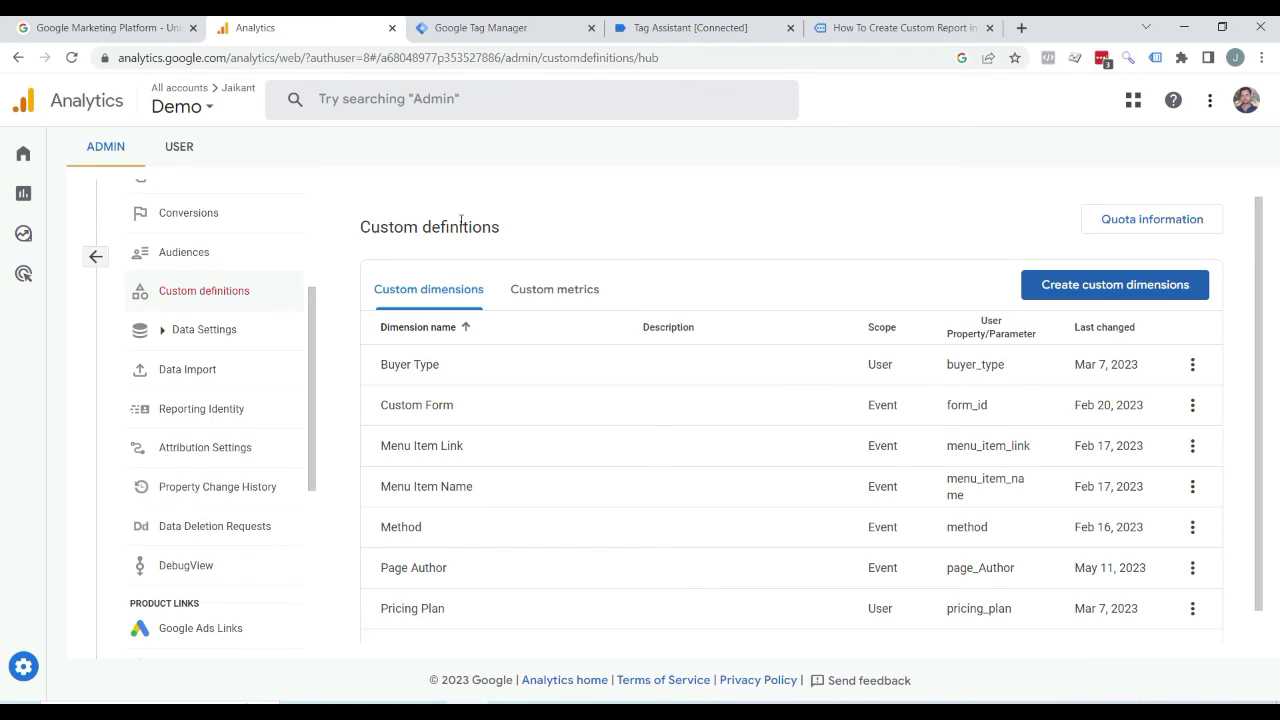
Start a blank exploration and select the Event name dimension from a search for 'event'
mouse_move(38, 193)
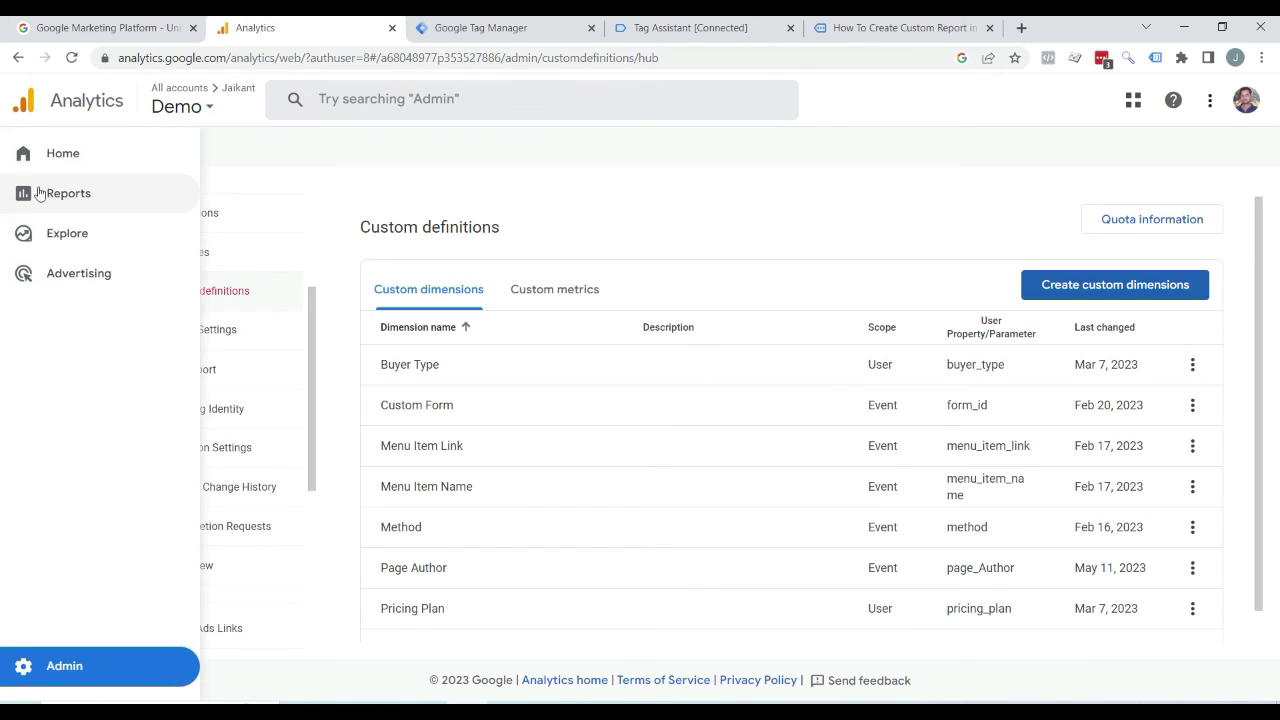
left_click(66, 245)
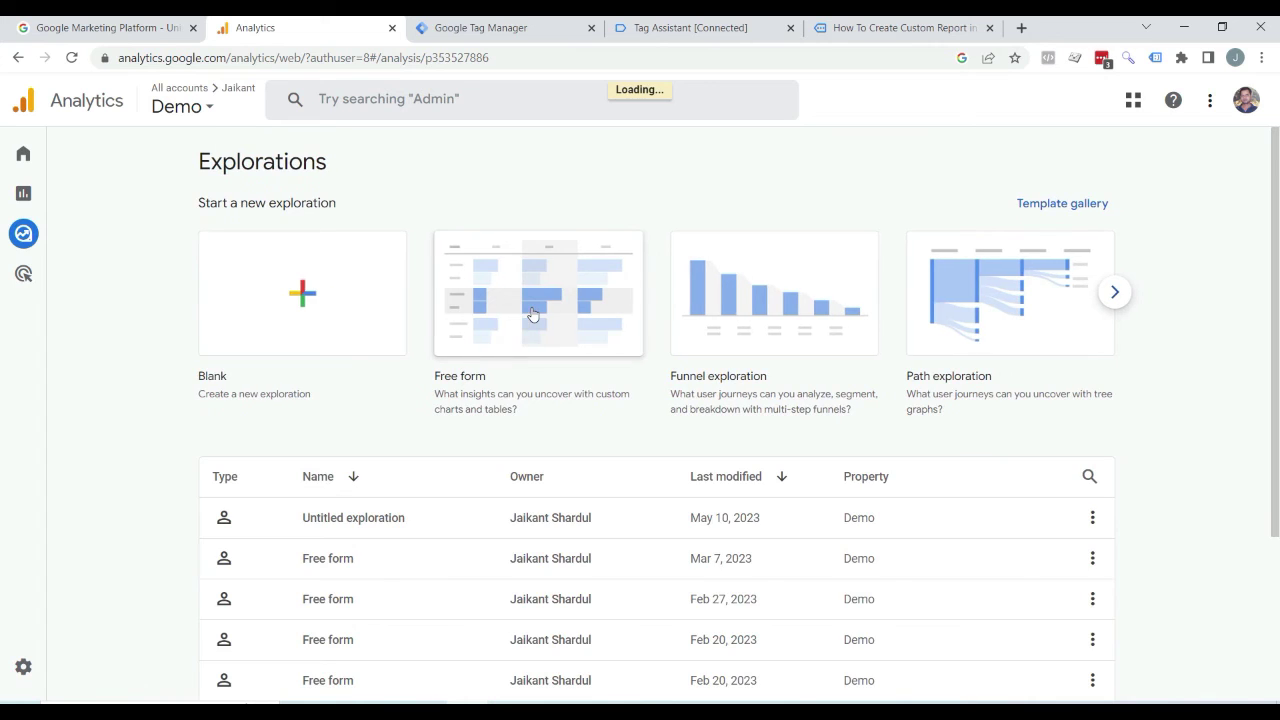
left_click(348, 249)
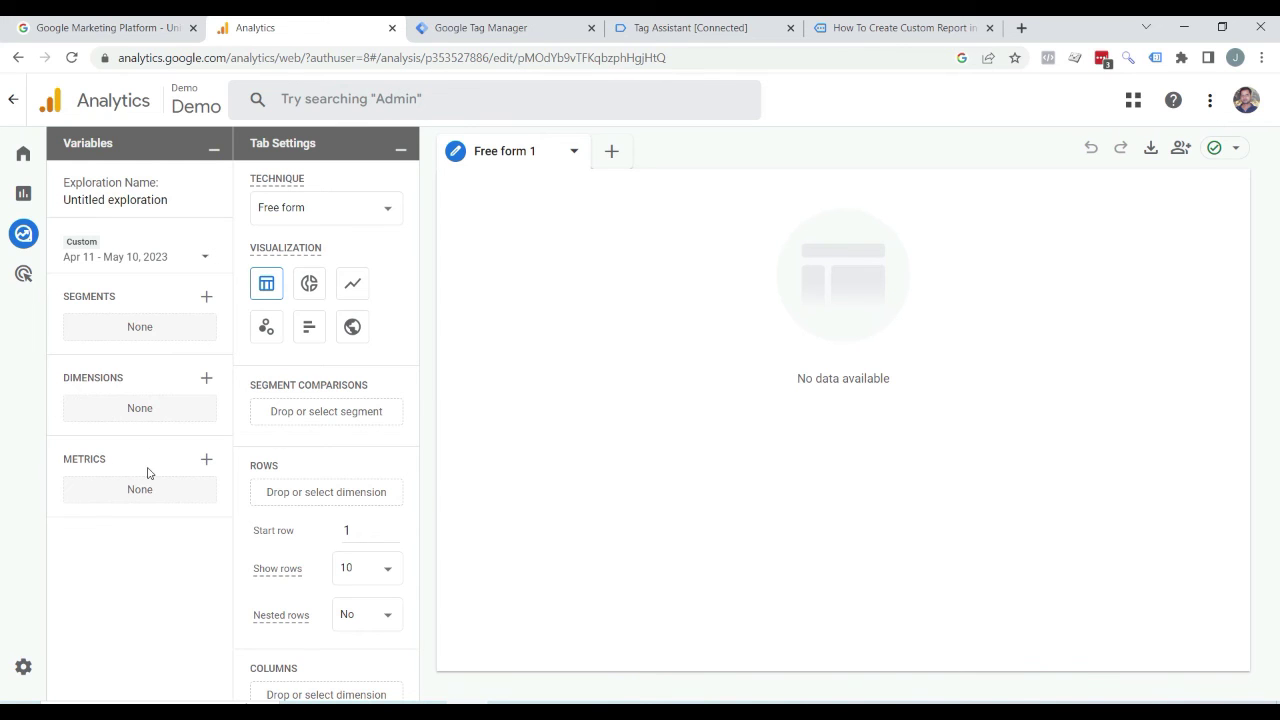
left_click(207, 380)
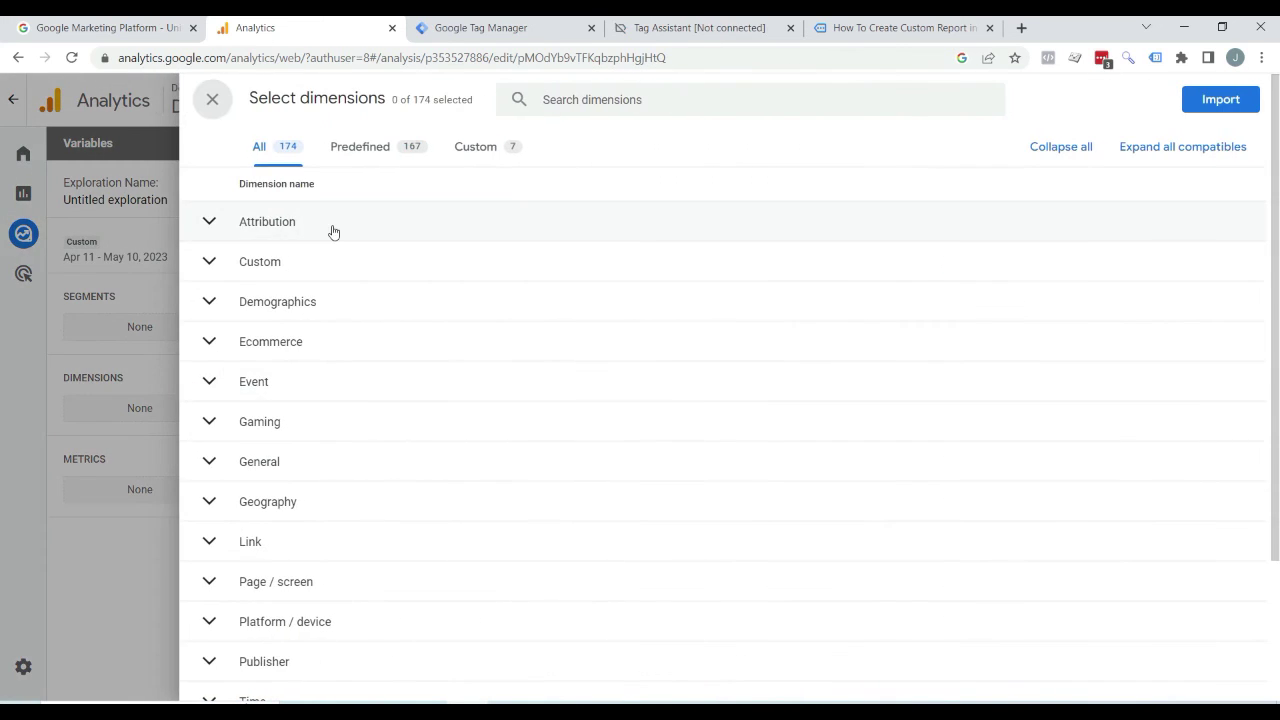
left_click(634, 101)
type("event")
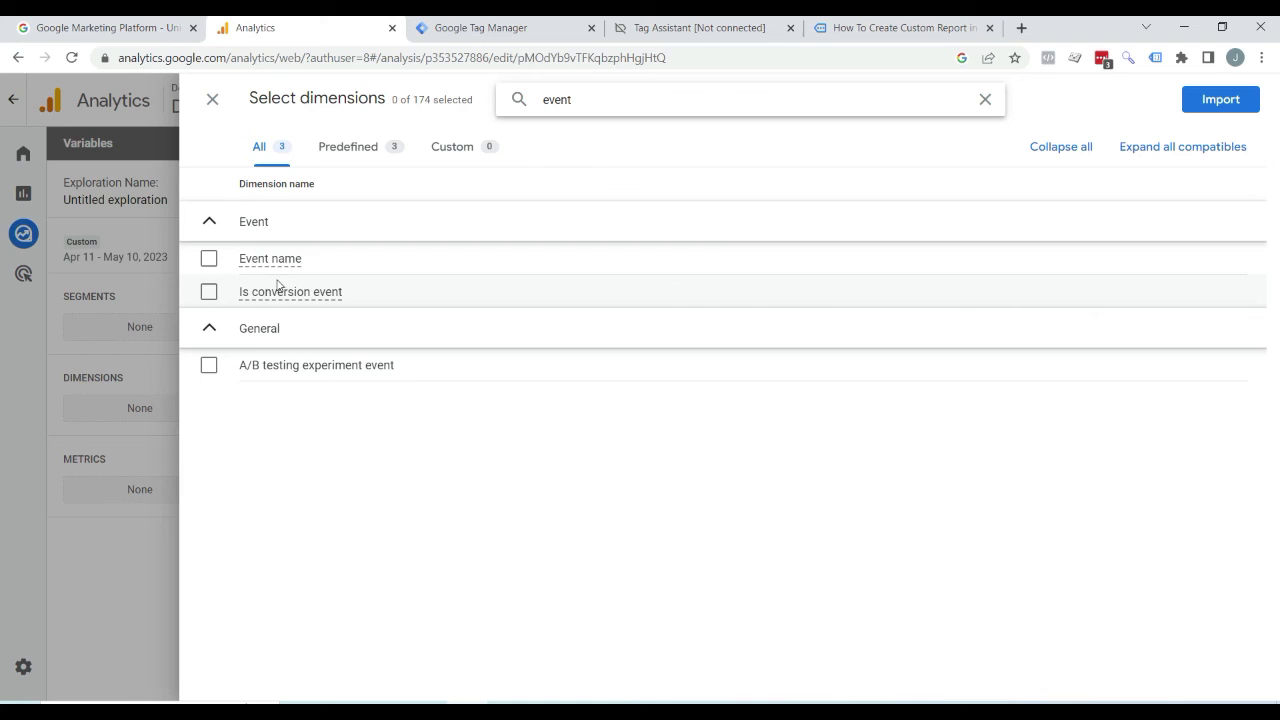
left_click(208, 259)
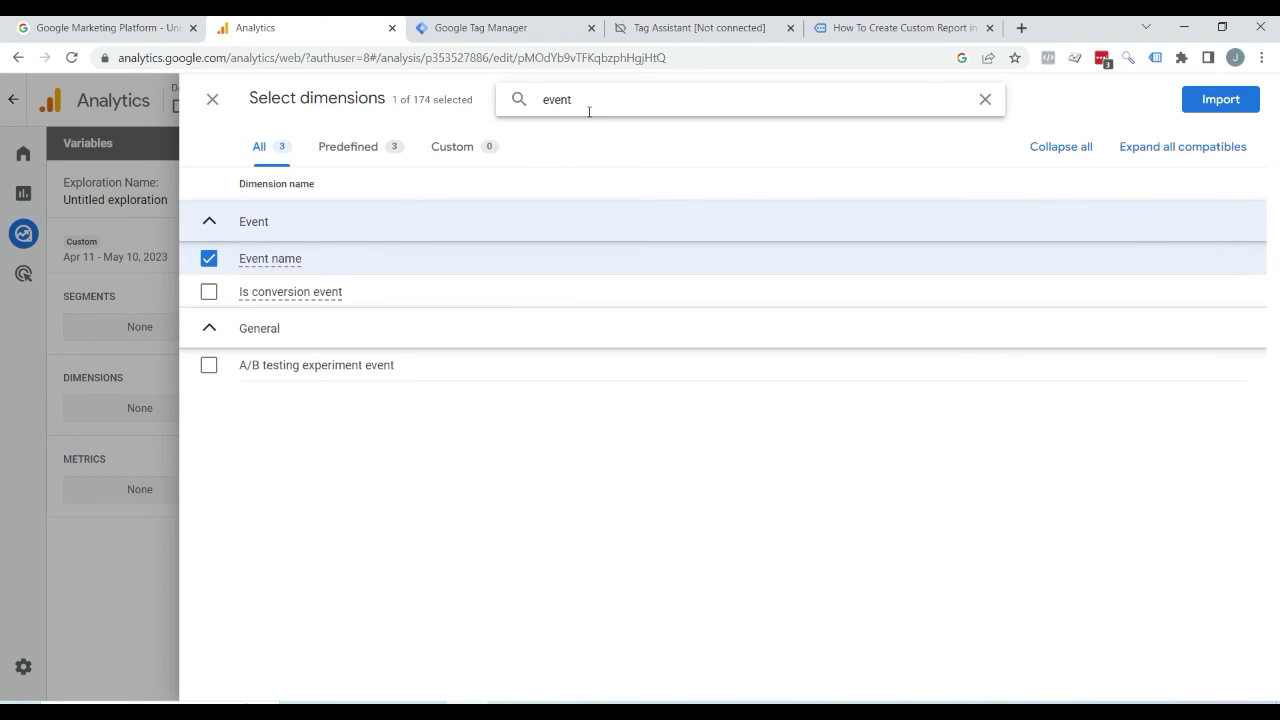
Search 'page auth', tick Page Author, and import both dimensions
left_click_drag(588, 108, 540, 100)
type("[age")
key("BackSpace")
key("BackSpace")
key("BackSpace")
key("BackSpace")
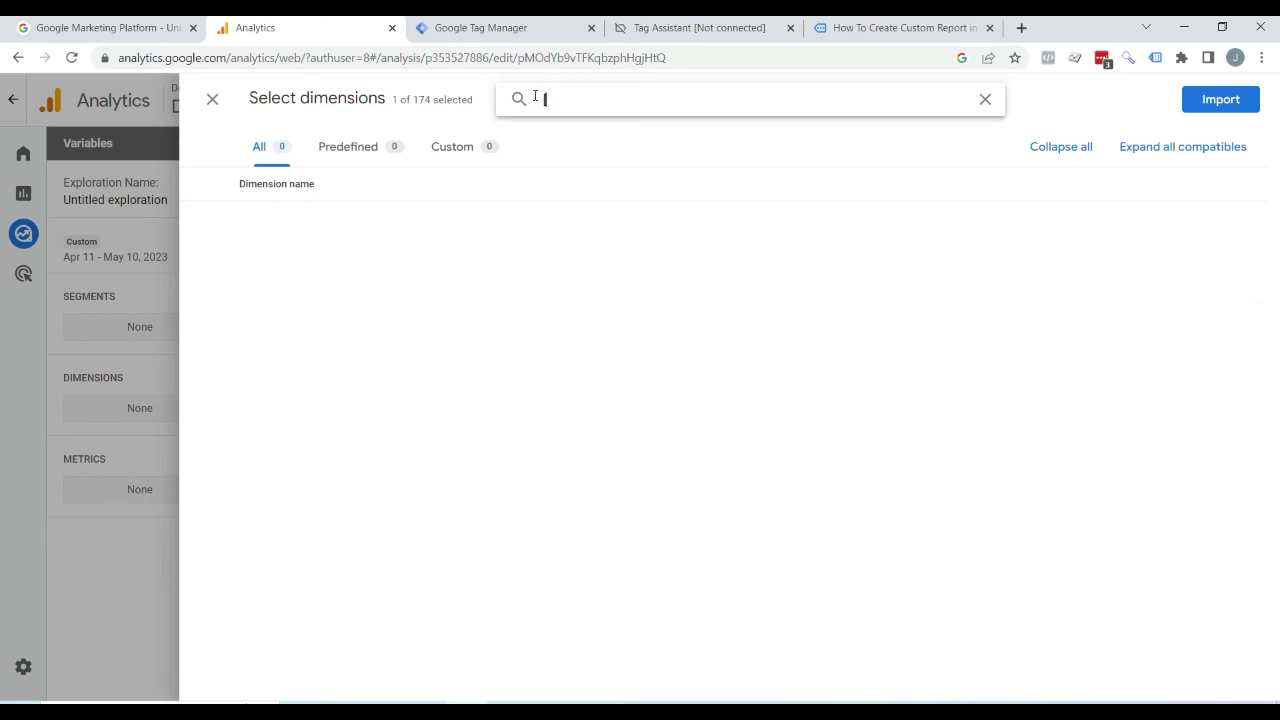
type("page auth")
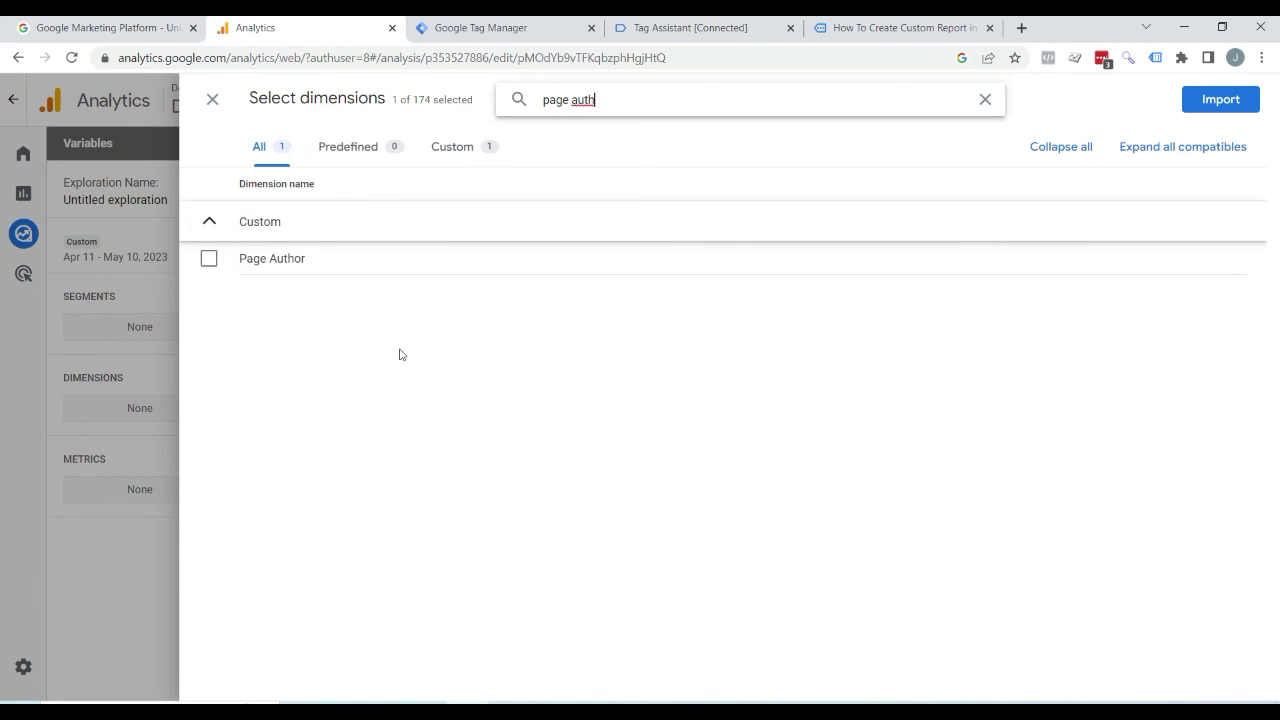
left_click(208, 259)
left_click(1219, 100)
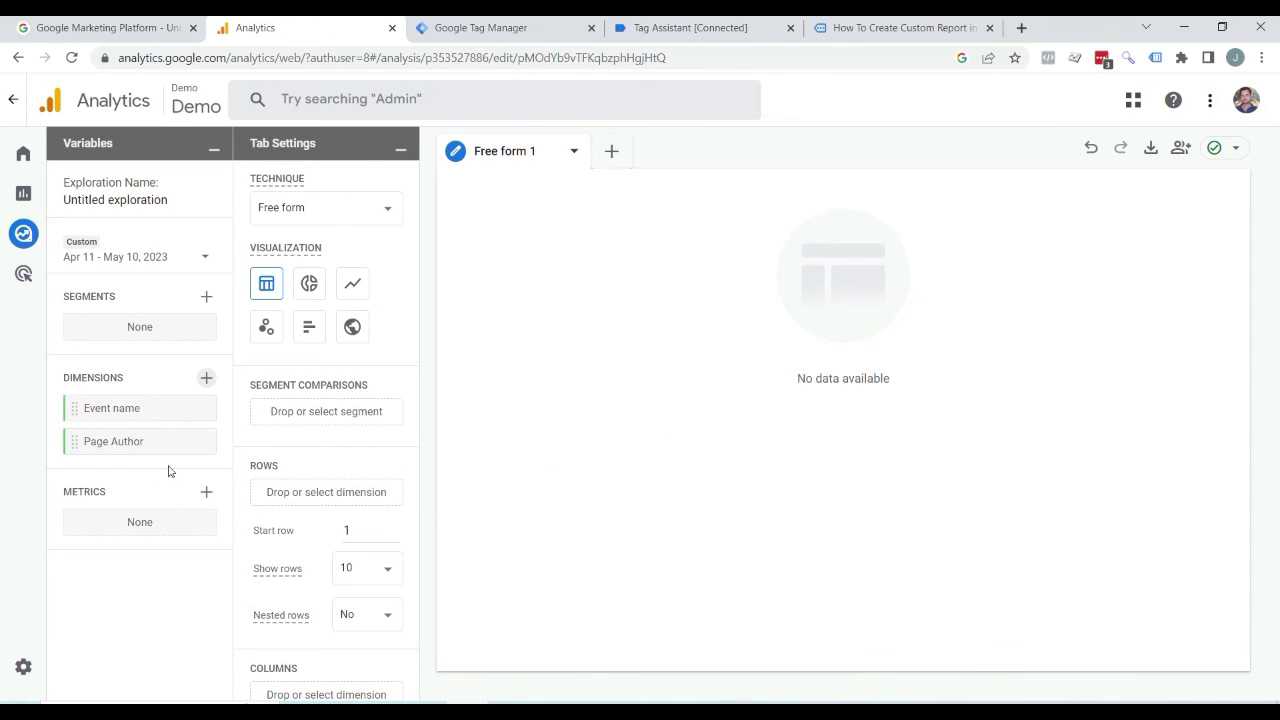
Search for 'views' and import the Views metric into the exploration
left_click(208, 491)
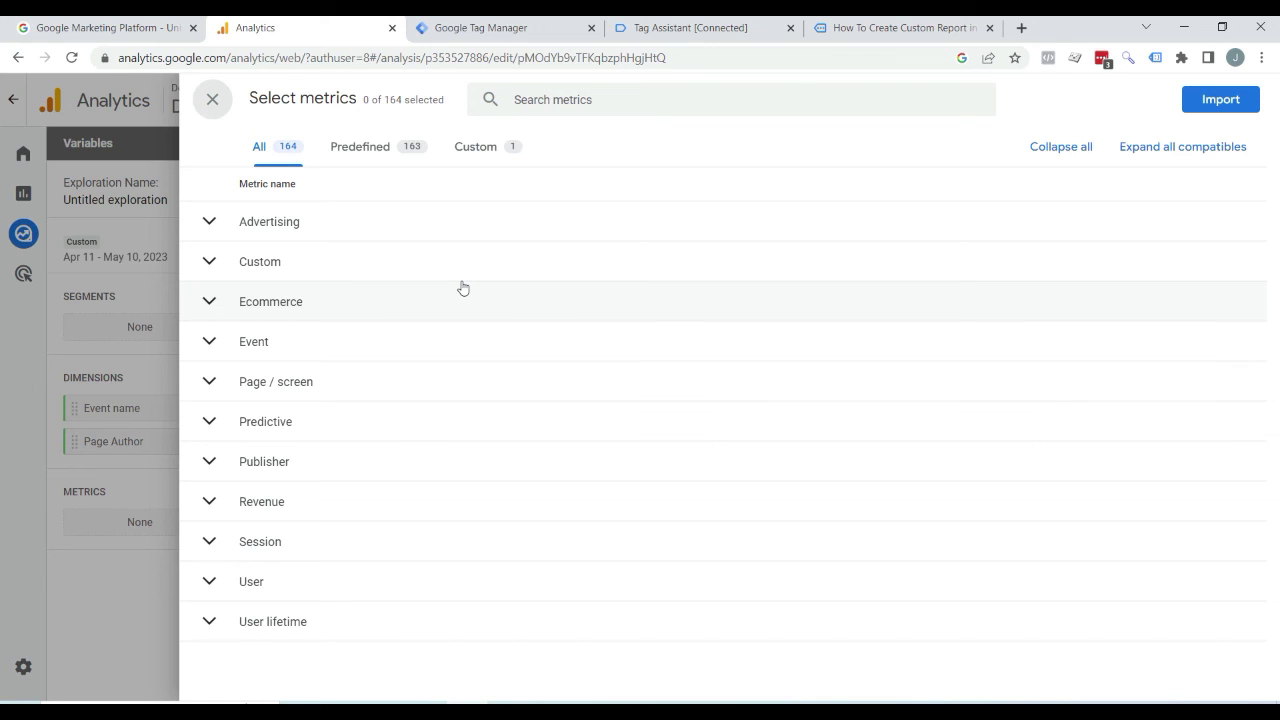
left_click(569, 108)
type("vie")
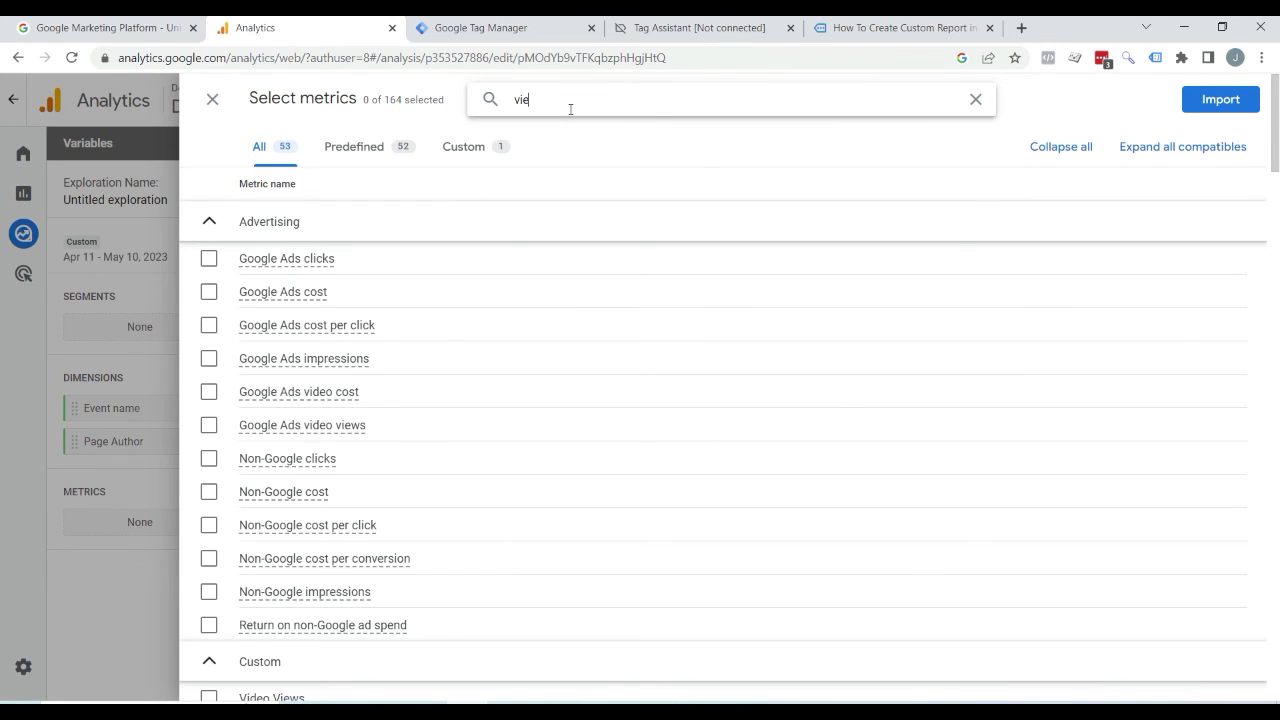
type("ws")
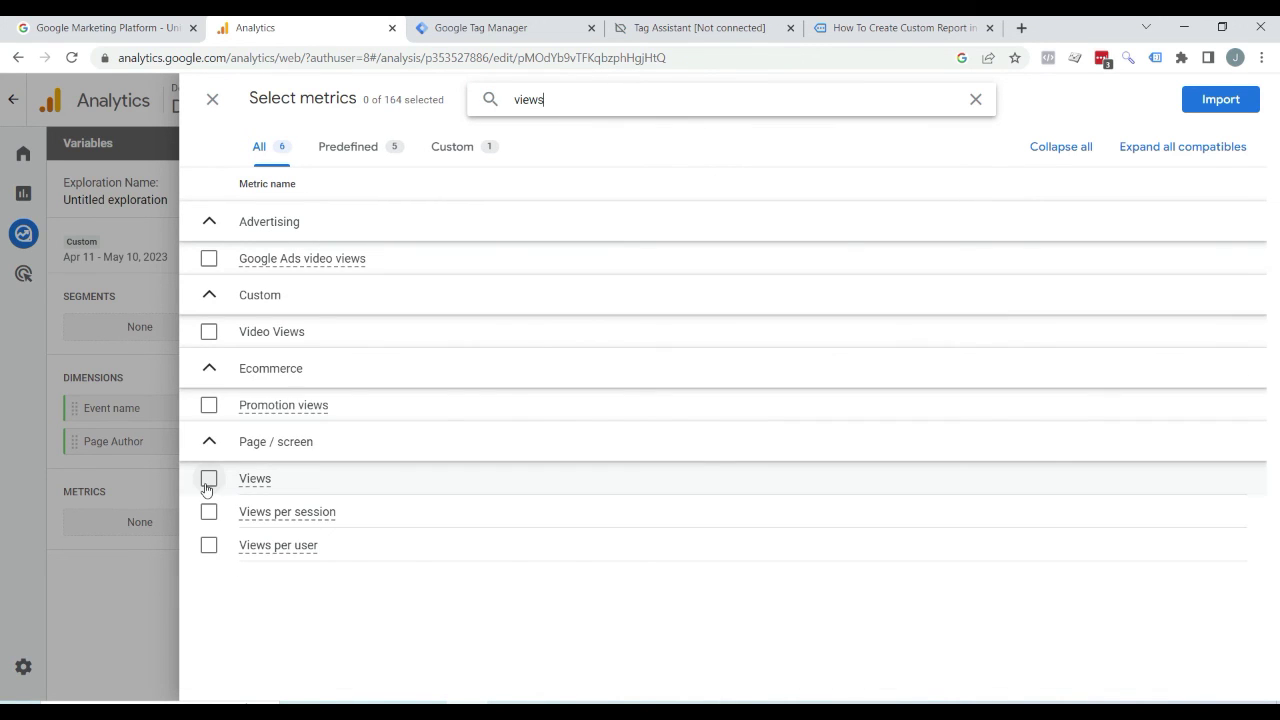
left_click(207, 482)
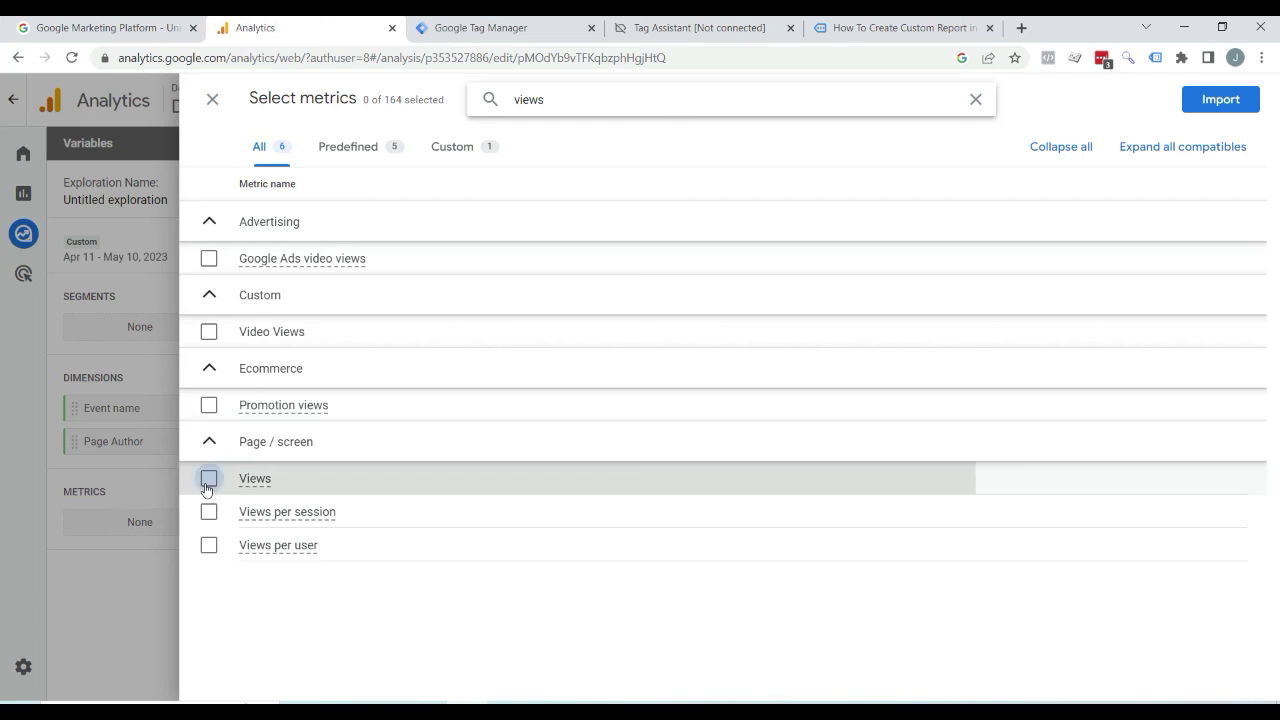
left_click(1220, 100)
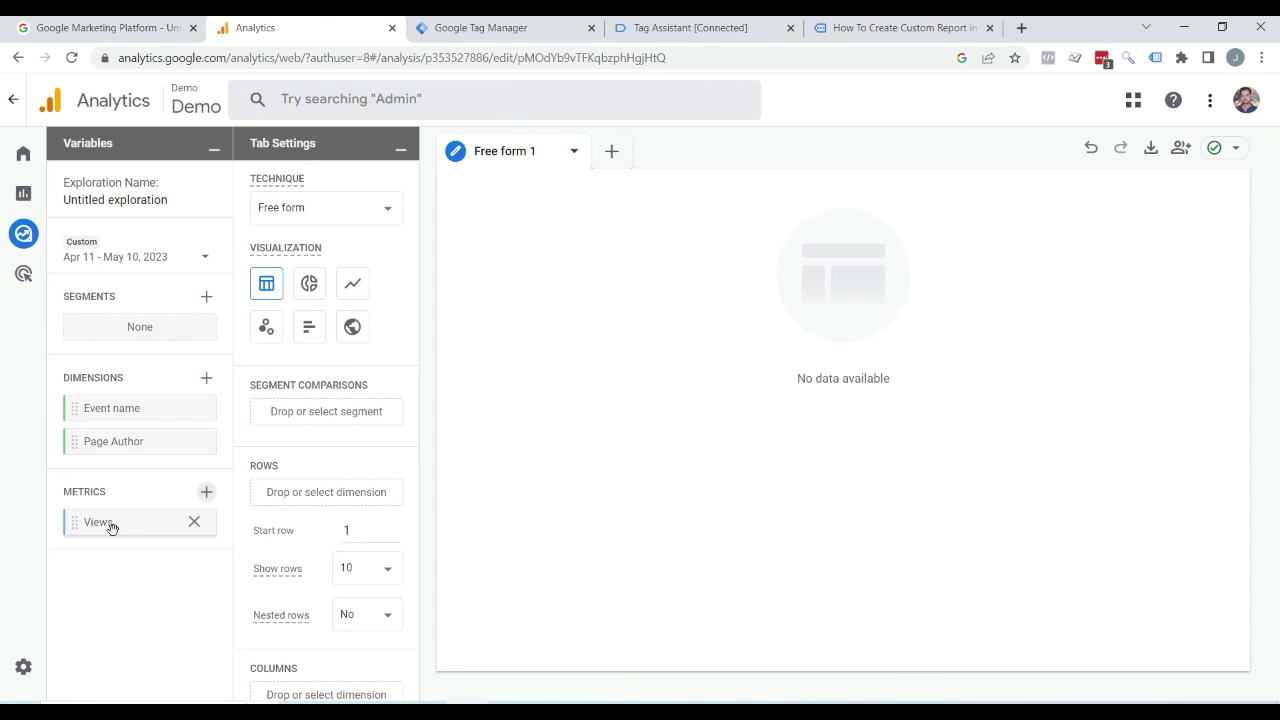
Add Event name and Page Author as rows and Views as values in the table
double_click(98, 410)
double_click(96, 441)
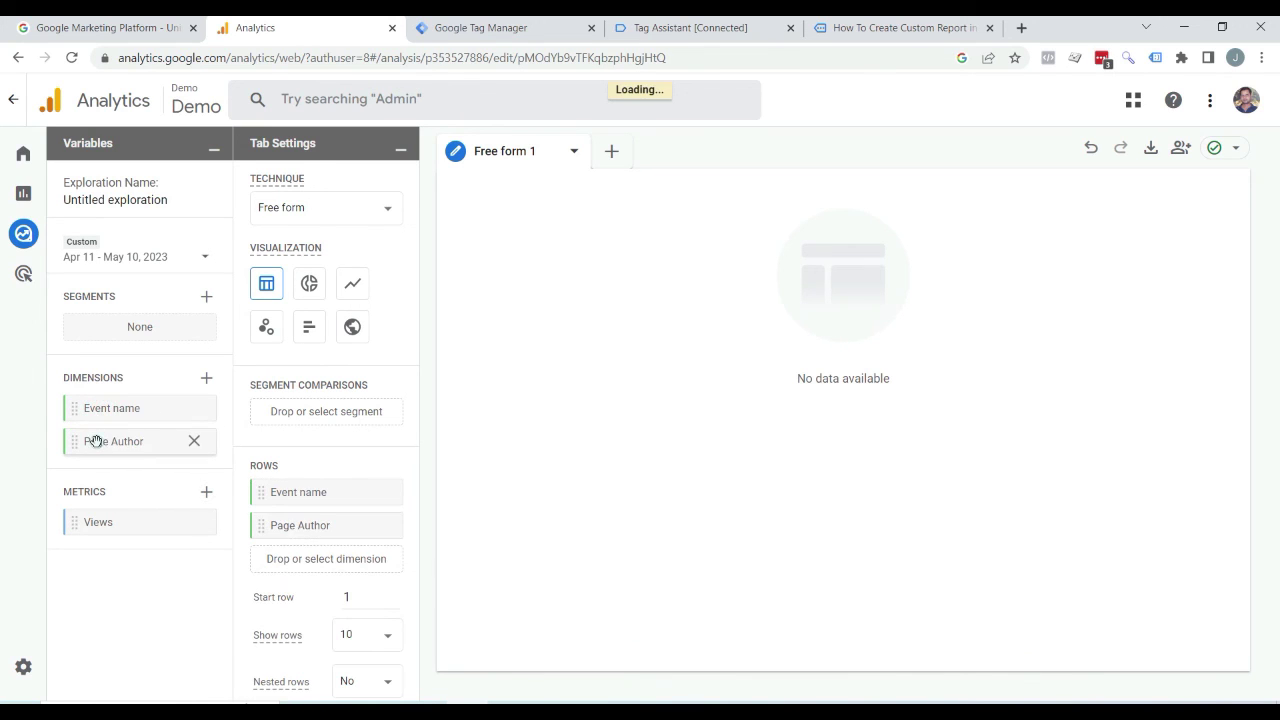
double_click(110, 521)
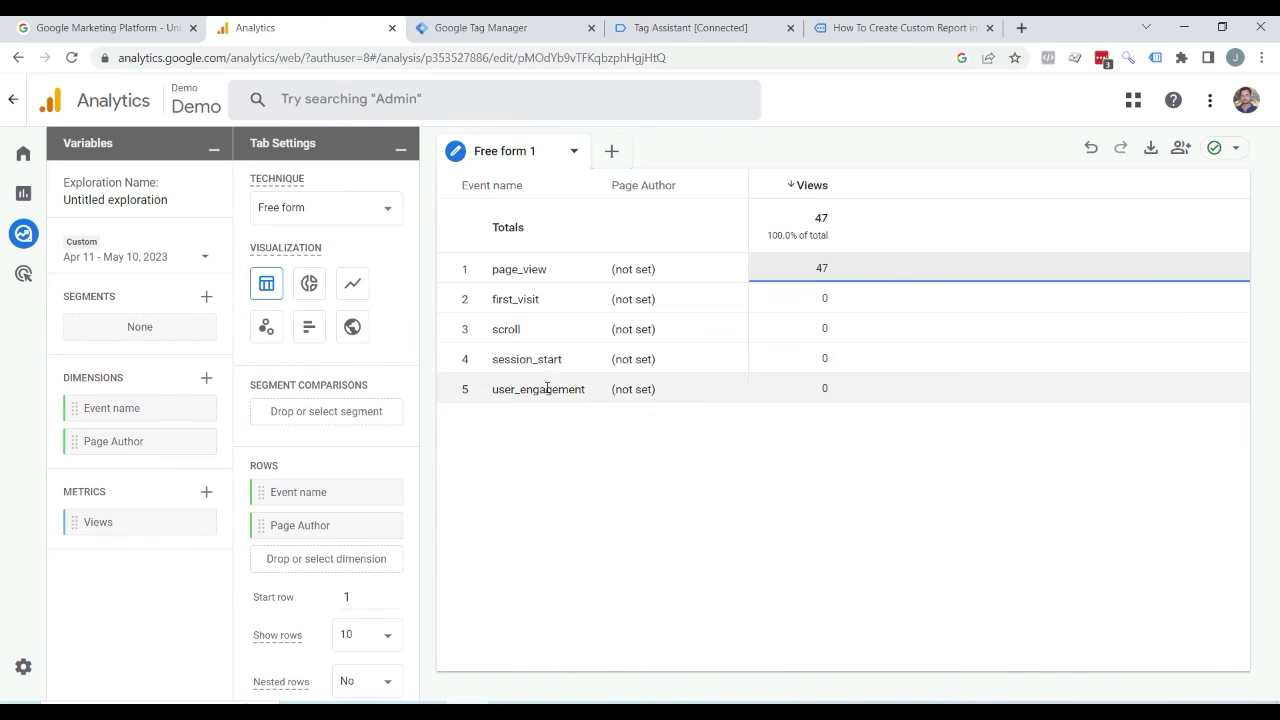